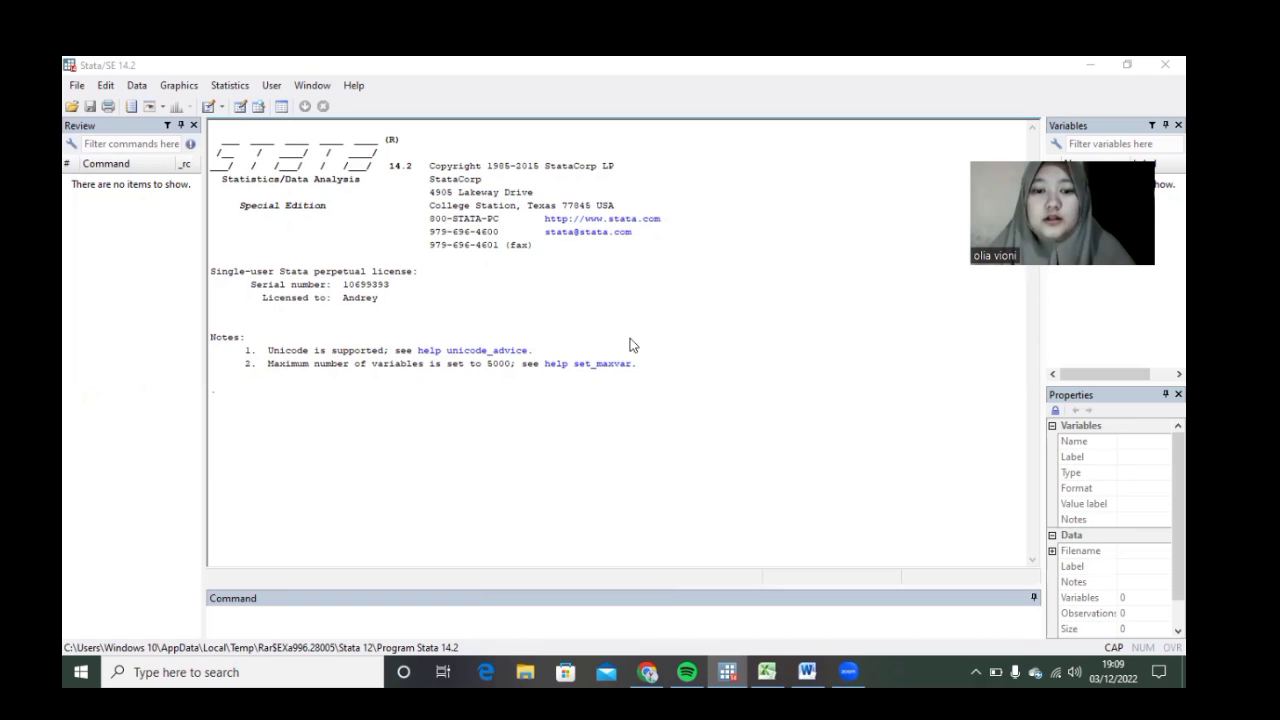
Switch to Excel and review the Y, X1, X2 and X3 data columns on Sheet1
{"action": "left_click", "coordinate": [771, 670]}
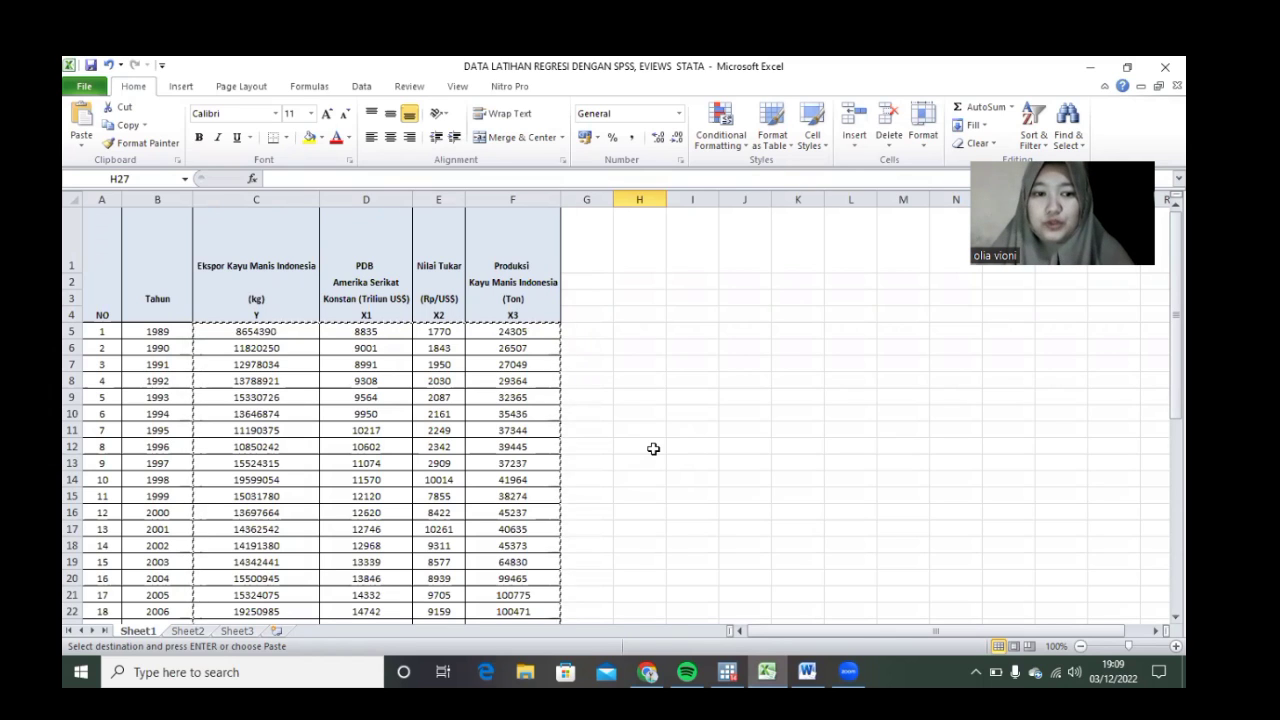
{"action": "scroll", "coordinate": [645, 389], "scroll_direction": "down", "scroll_amount": 2}
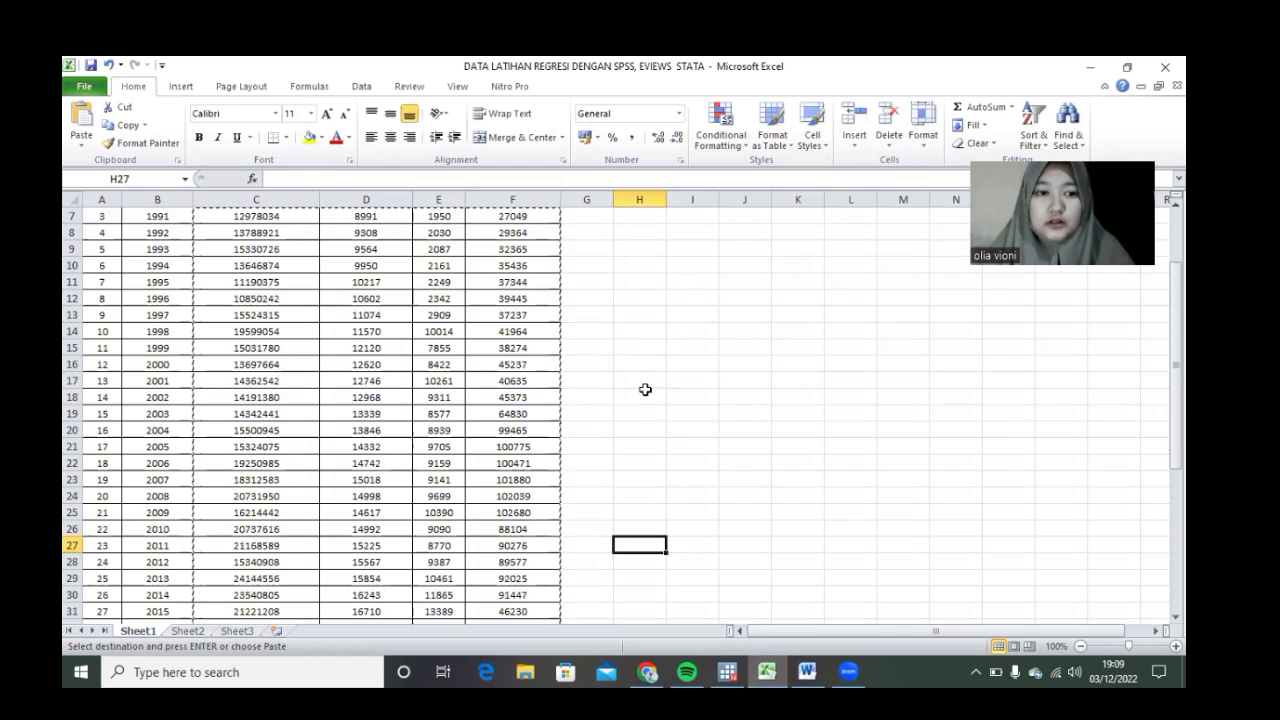
{"action": "scroll", "coordinate": [645, 389], "scroll_direction": "up", "scroll_amount": 2}
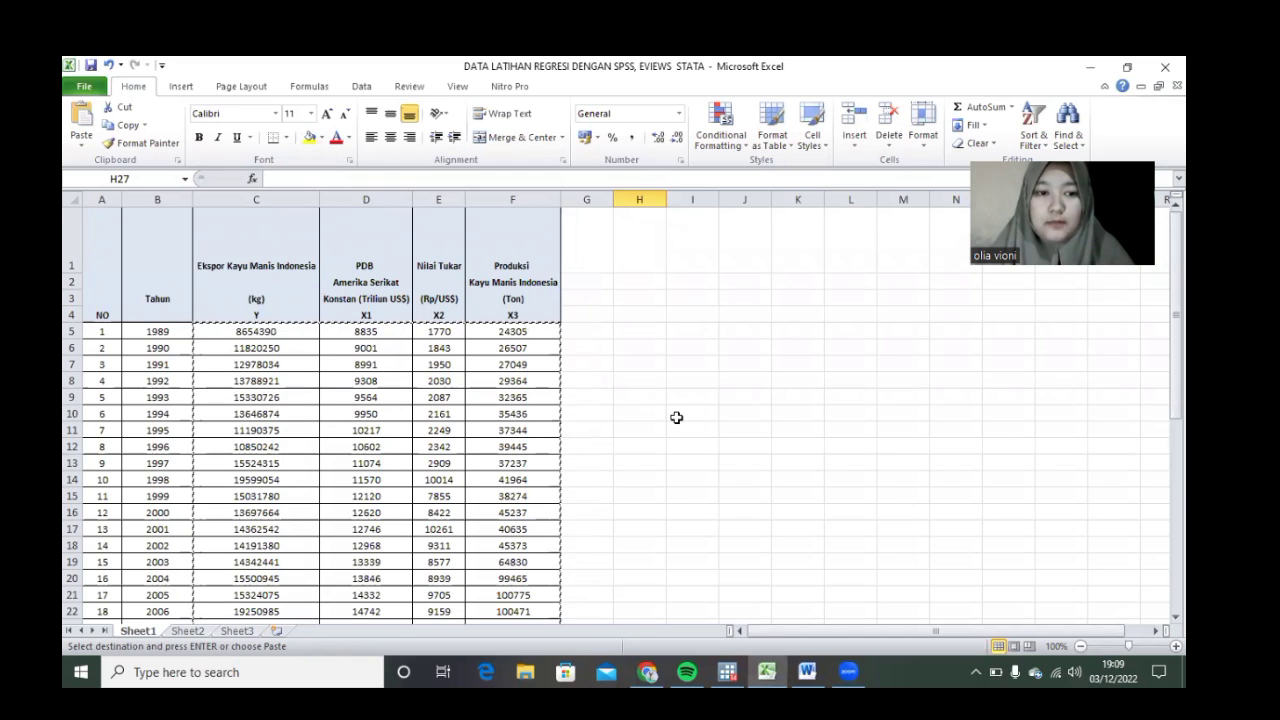
{"action": "scroll", "coordinate": [676, 415], "scroll_direction": "down", "scroll_amount": 4}
{"action": "scroll", "coordinate": [676, 417], "scroll_direction": "up", "scroll_amount": 3}
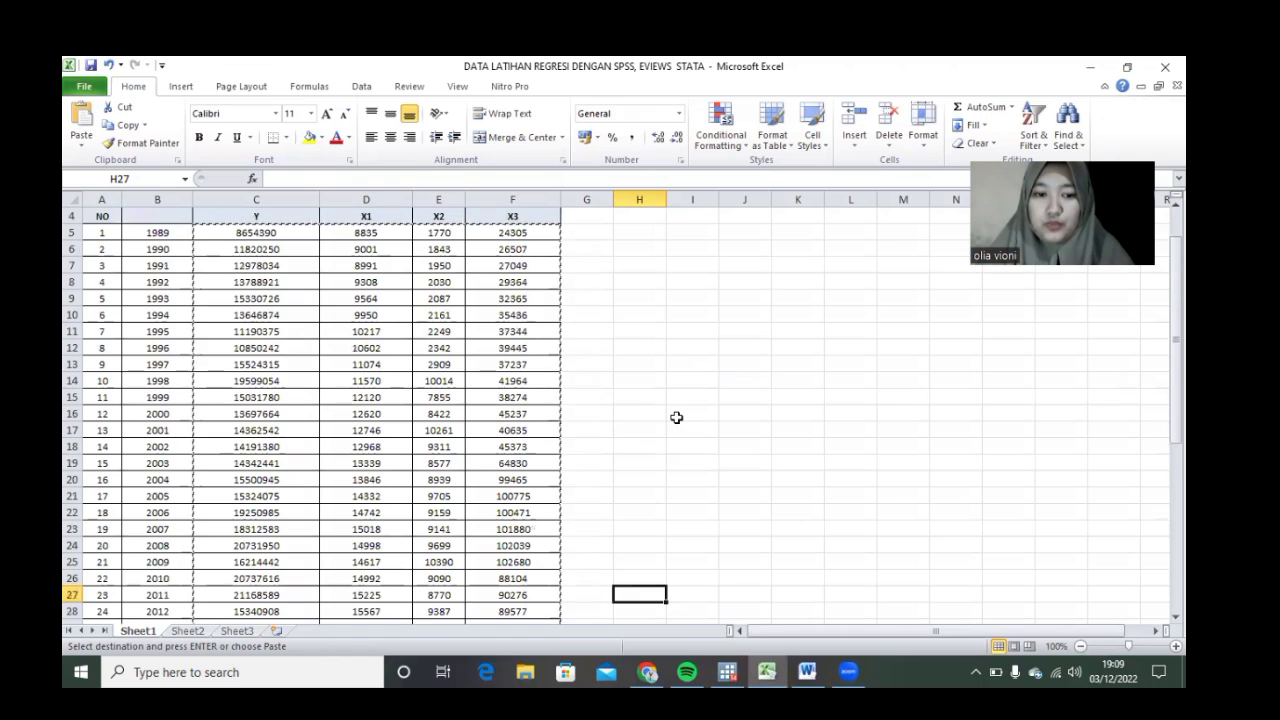
{"action": "scroll", "coordinate": [560, 390], "scroll_direction": "up", "scroll_amount": 1}
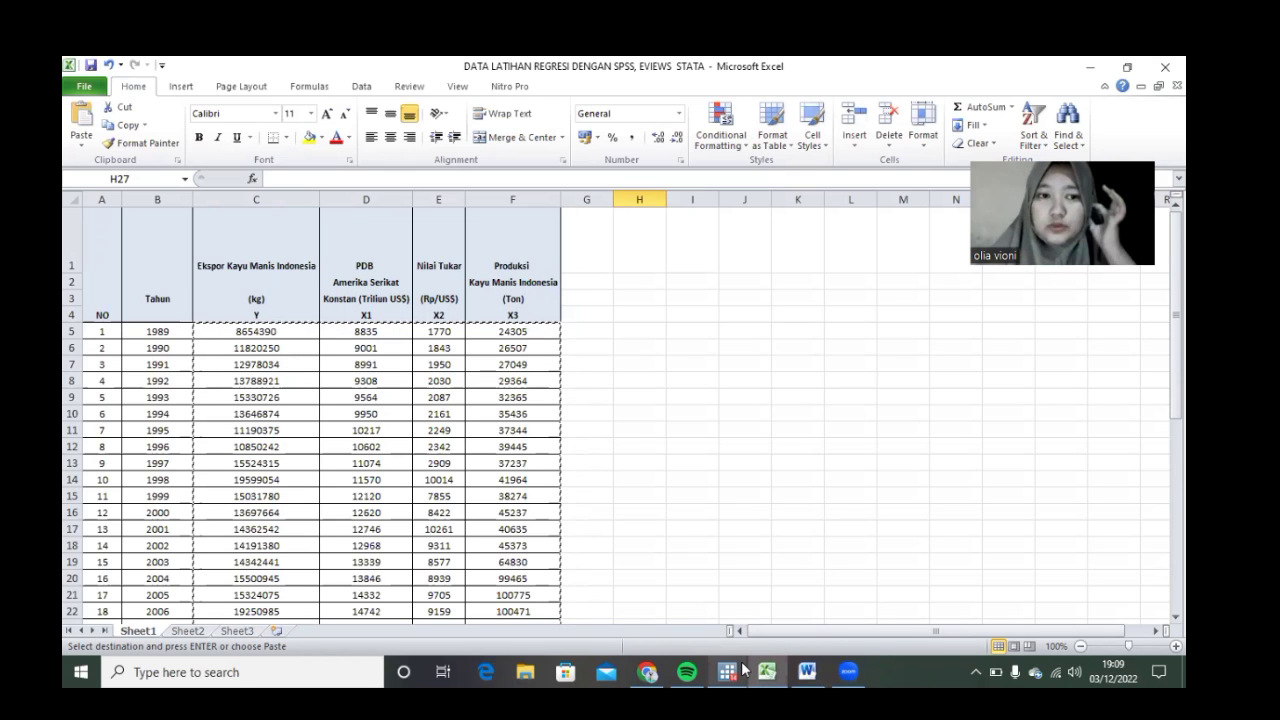
Switch to Stata and paste the copied Excel data into the Data Editor, starting at the first cell
{"action": "mouse_move", "coordinate": [744, 669]}
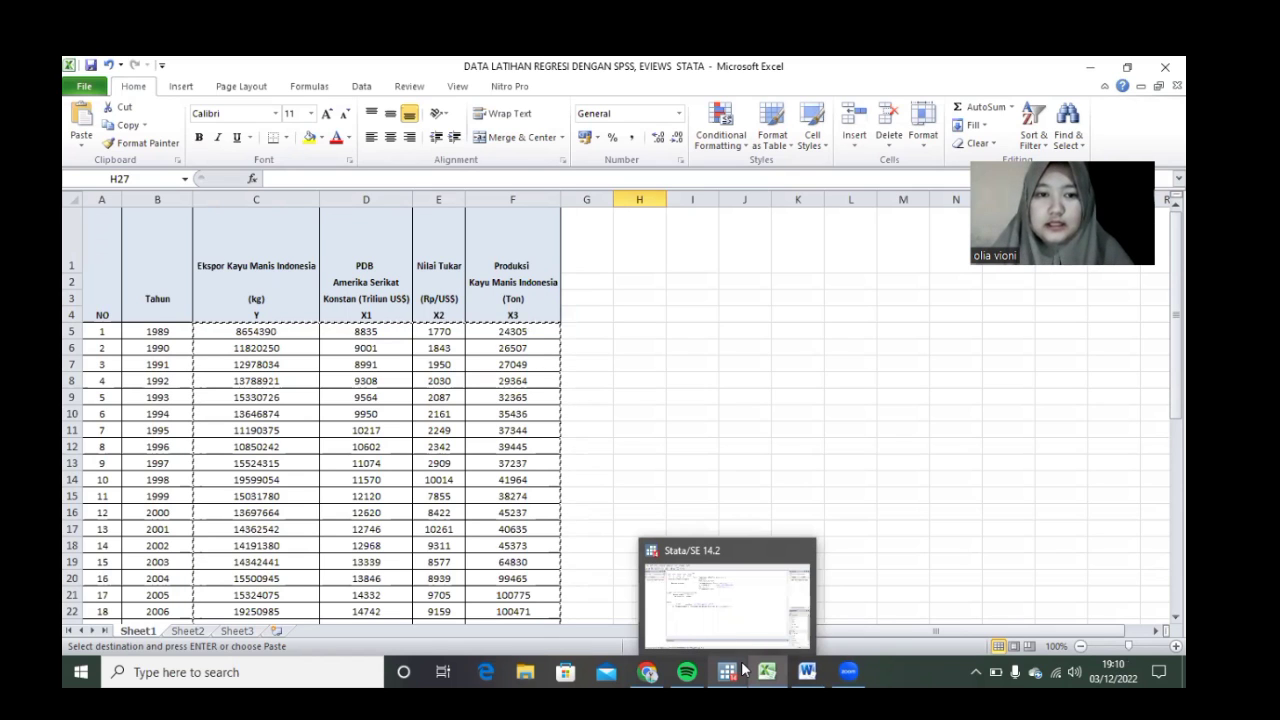
{"action": "left_click", "coordinate": [744, 669]}
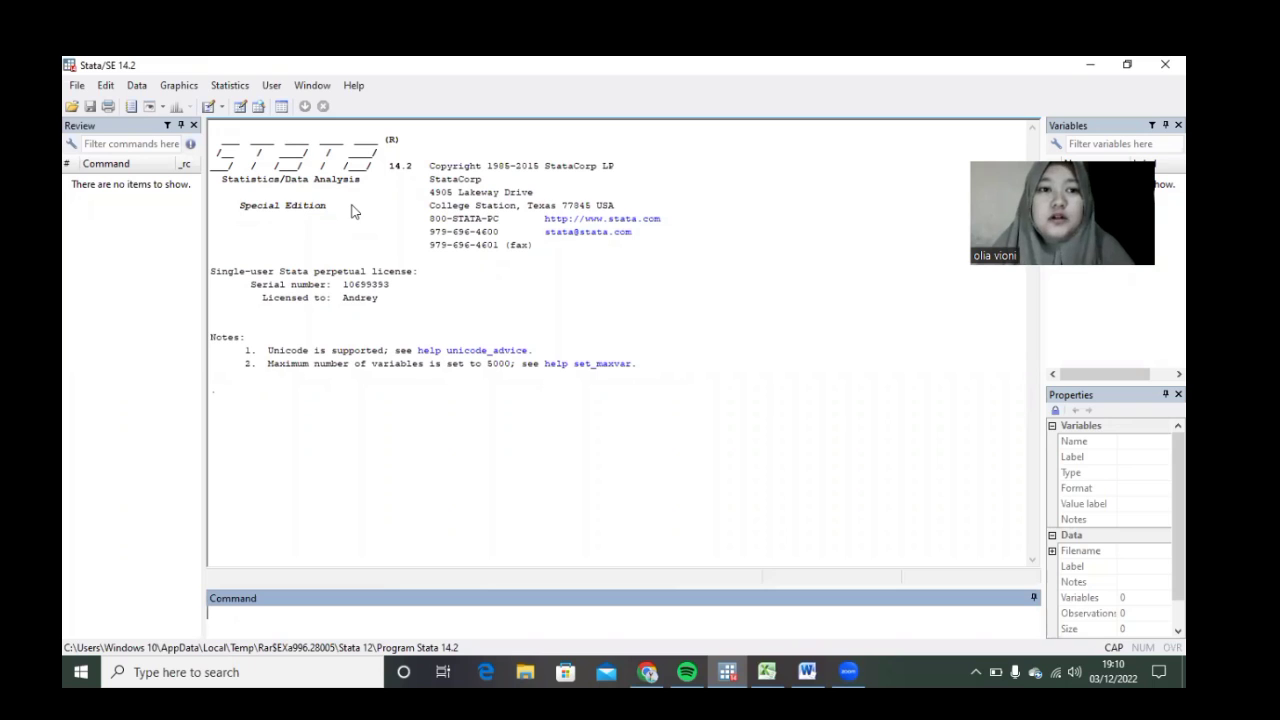
{"action": "left_click", "coordinate": [240, 107]}
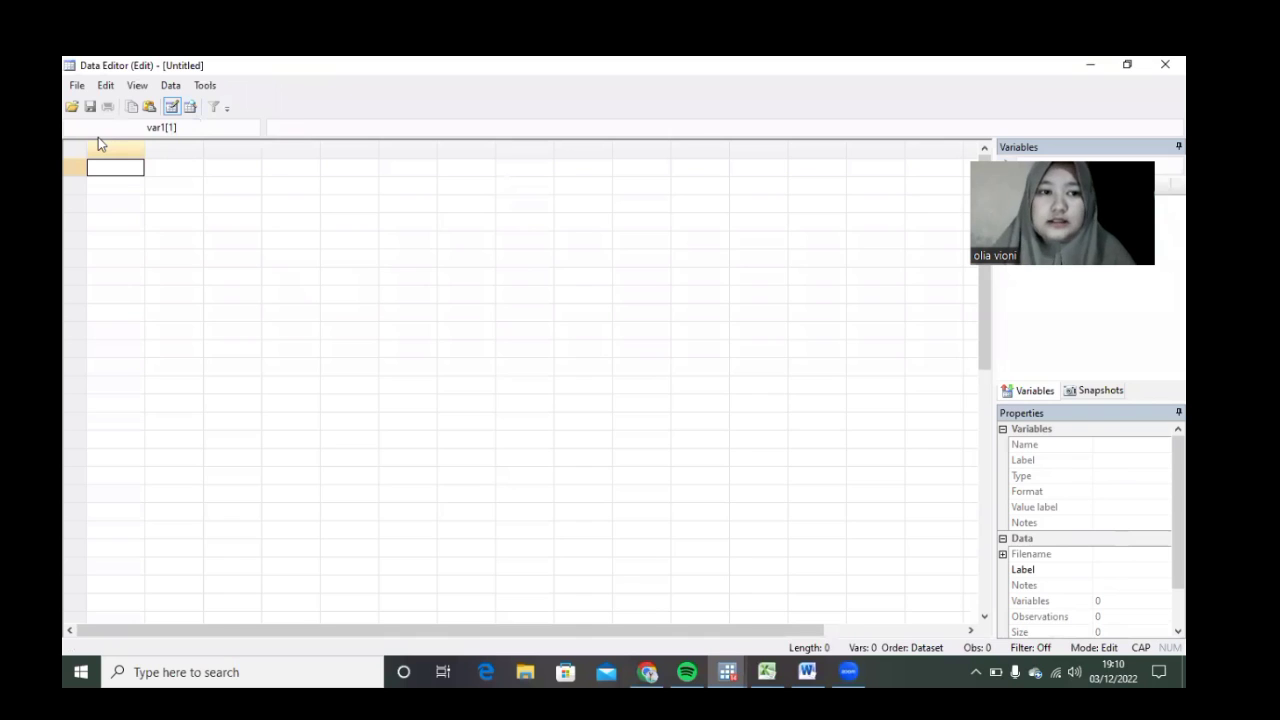
{"action": "key", "text": "ctrl+v"}
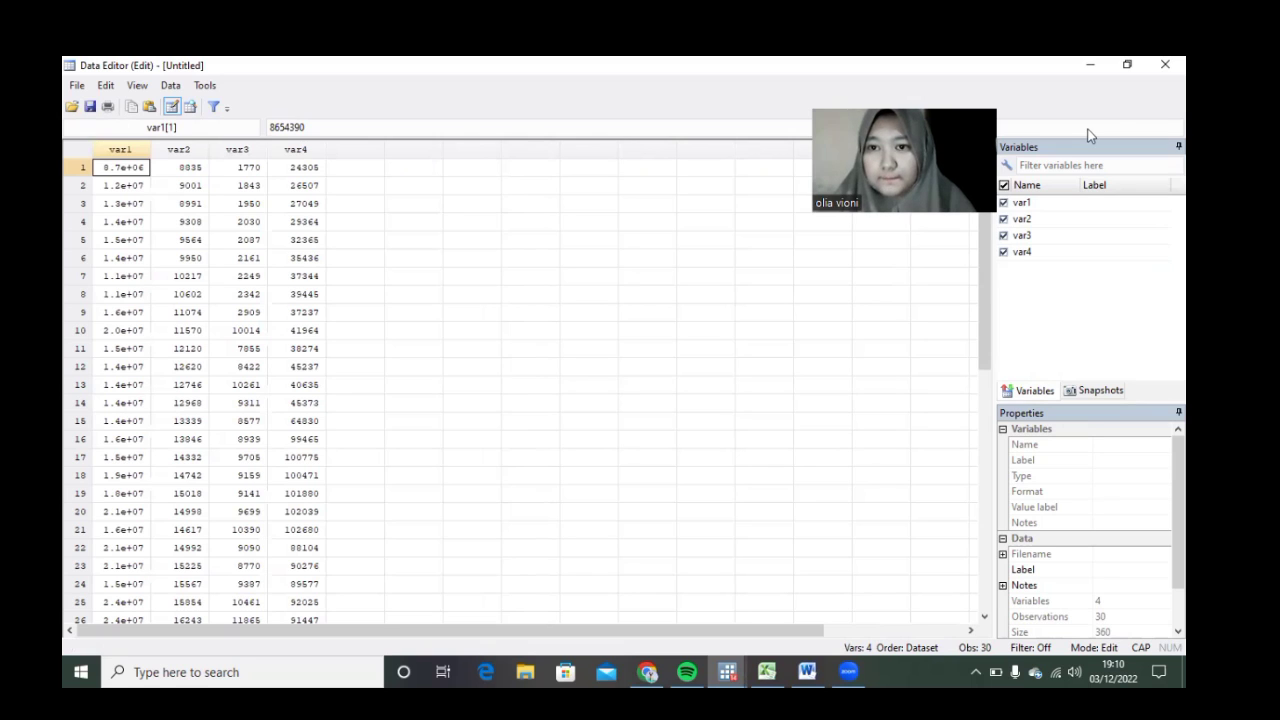
Rename the variable var1 to Y
{"action": "left_click", "coordinate": [1045, 204]}
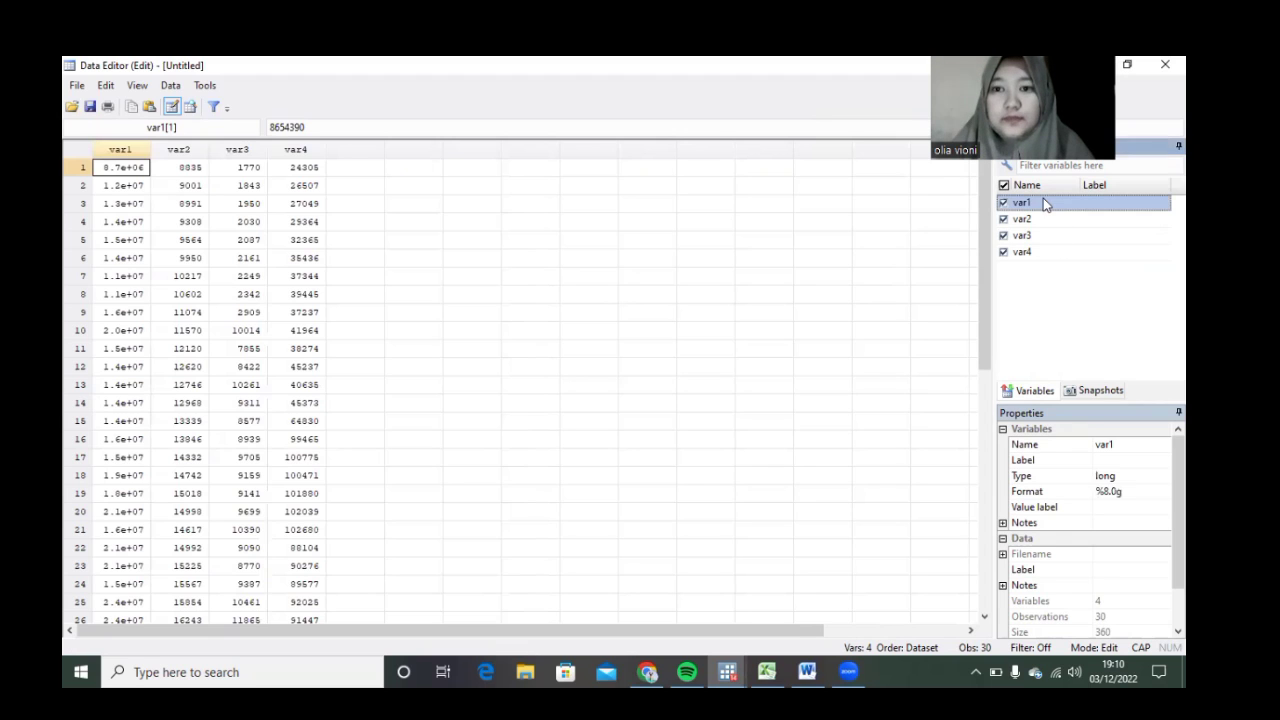
{"action": "left_click", "coordinate": [1125, 441]}
{"action": "key", "text": "BackSpace"}
{"action": "key", "text": "BackSpace"}
{"action": "key", "text": "BackSpace"}
{"action": "key", "text": "BackSpace"}
{"action": "type", "text": "Y"}
Check the Y column's heading in Excel and label Stata's Y variable "Ekspor kayu manis indonesia"
{"action": "left_click", "coordinate": [766, 672]}
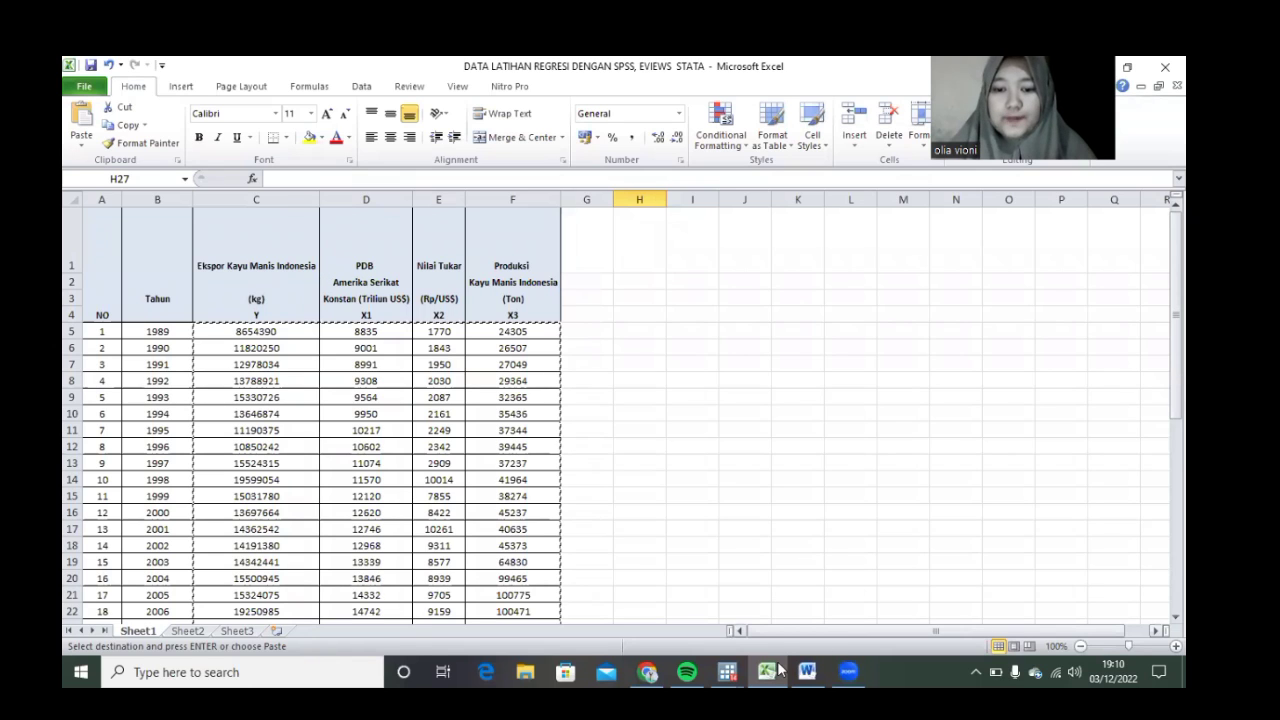
{"action": "mouse_move", "coordinate": [735, 670]}
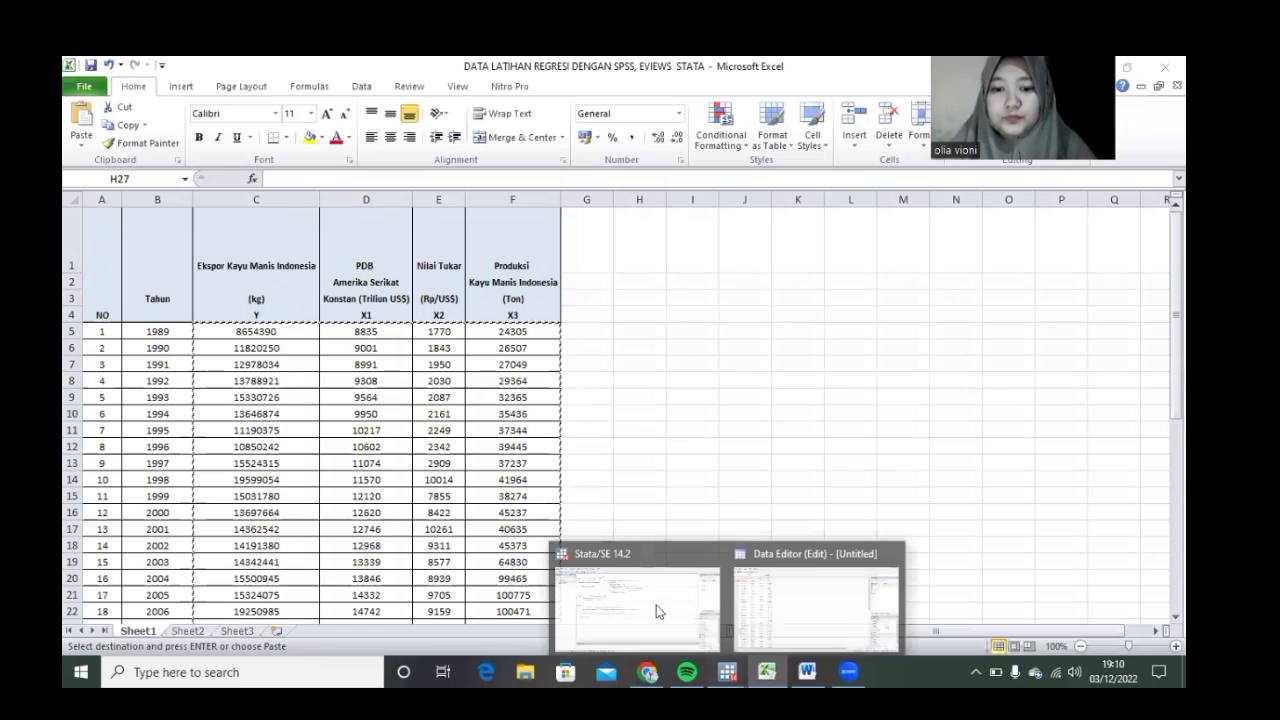
{"action": "left_click", "coordinate": [786, 572]}
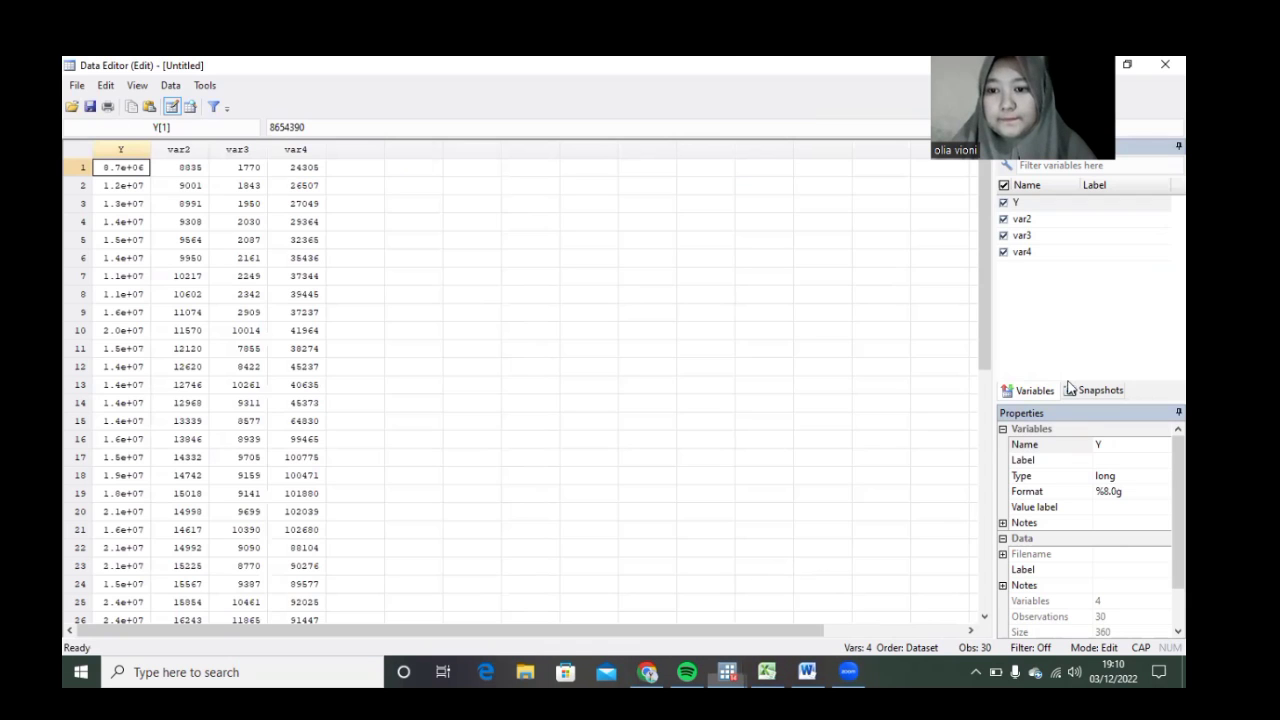
{"action": "left_click", "coordinate": [1100, 461]}
{"action": "type", "text": "Eksp"}
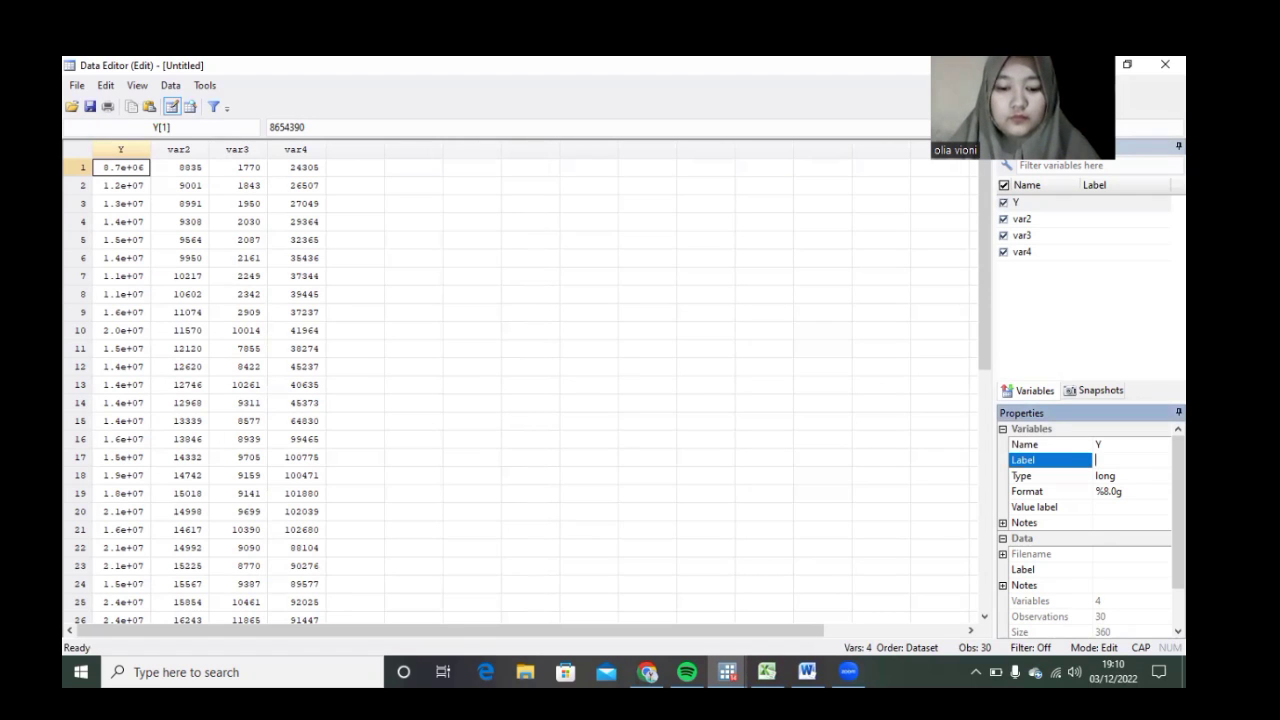
{"action": "type", "text": "or "}
{"action": "type", "text": "ka"}
{"action": "type", "text": "yu m"}
{"action": "type", "text": "anis"}
{"action": "type", "text": " indo"}
{"action": "type", "text": "nes"}
{"action": "type", "text": "ia"}
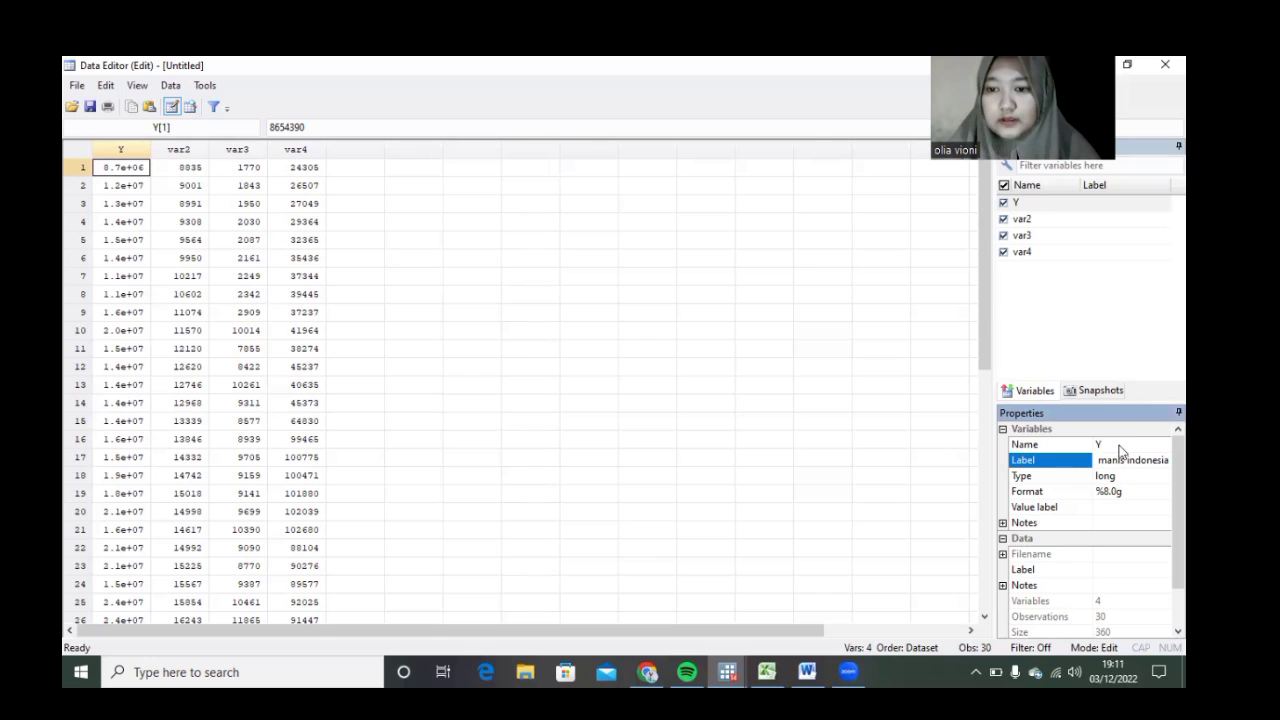
{"action": "key", "text": "Return"}
Rename the variable var2 to X1, with a capital X
{"action": "key", "text": "BackSpace"}
{"action": "key", "text": "BackSpace"}
{"action": "key", "text": "BackSpace"}
{"action": "key", "text": "BackSpace"}
{"action": "type", "text": "x1"}
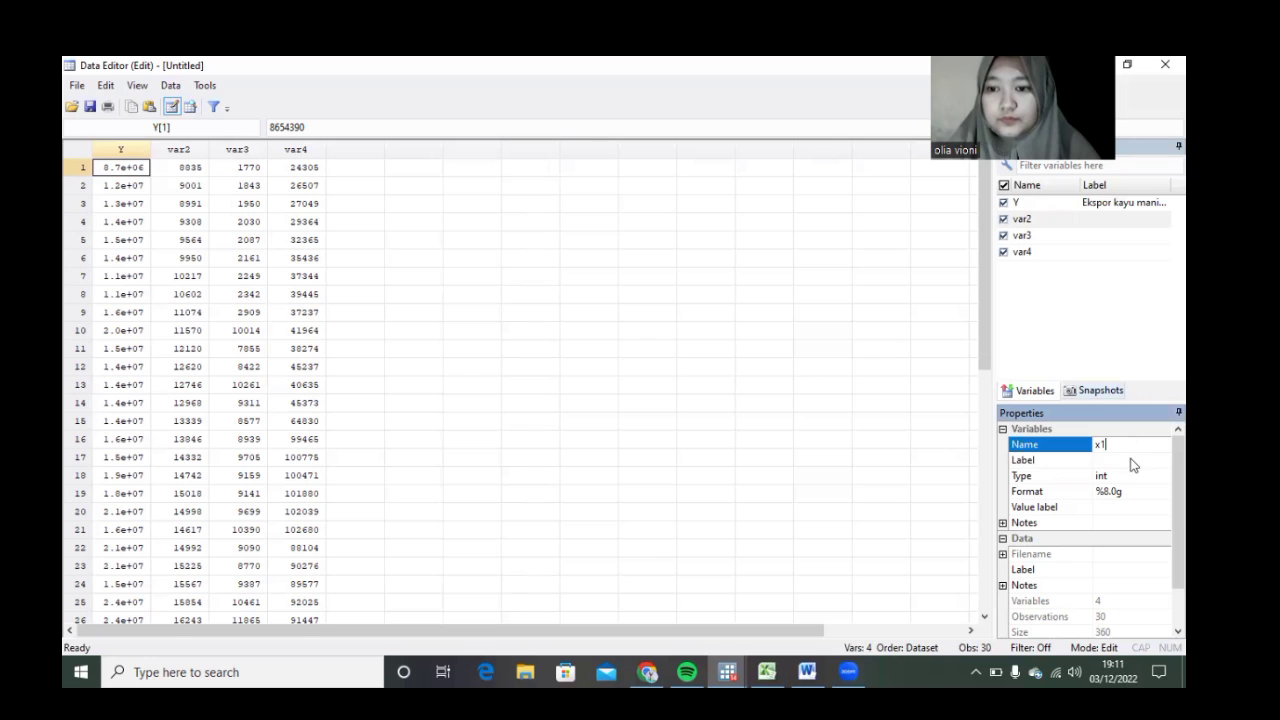
{"action": "left_click", "coordinate": [1127, 460]}
{"action": "type", "text": "PDB"}
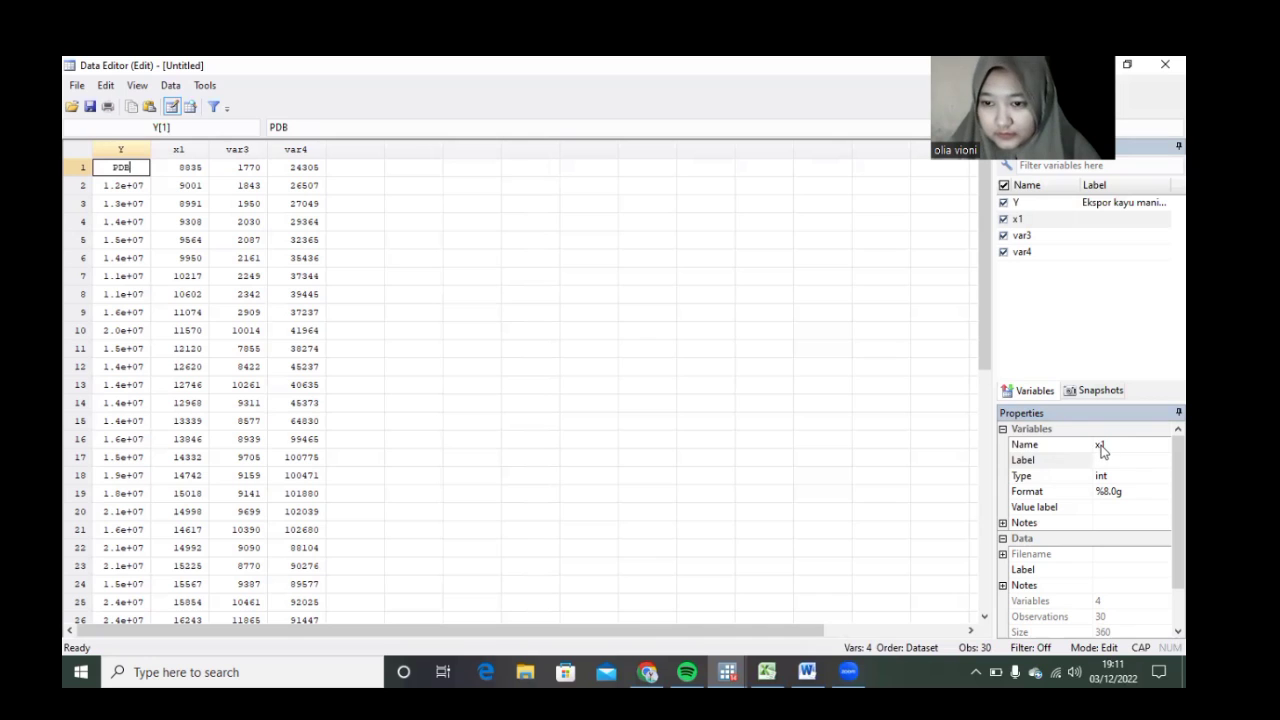
{"action": "left_click", "coordinate": [1100, 447]}
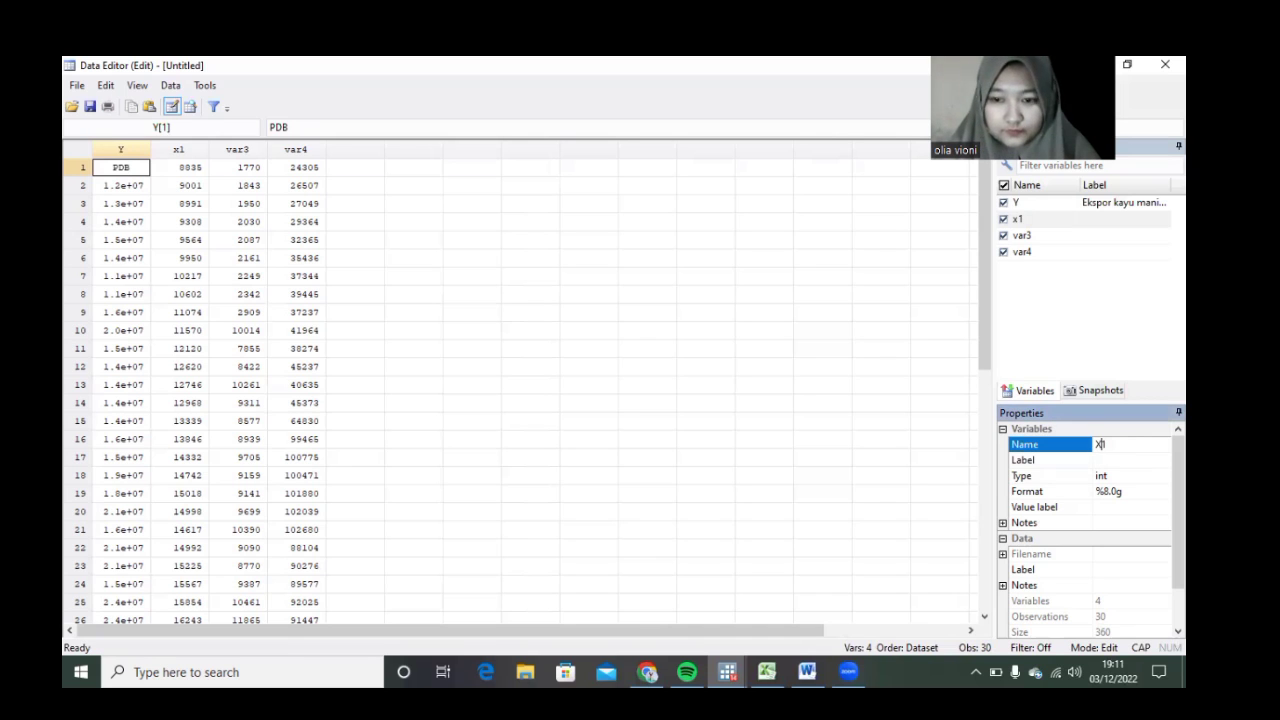
{"action": "key", "text": "Return"}
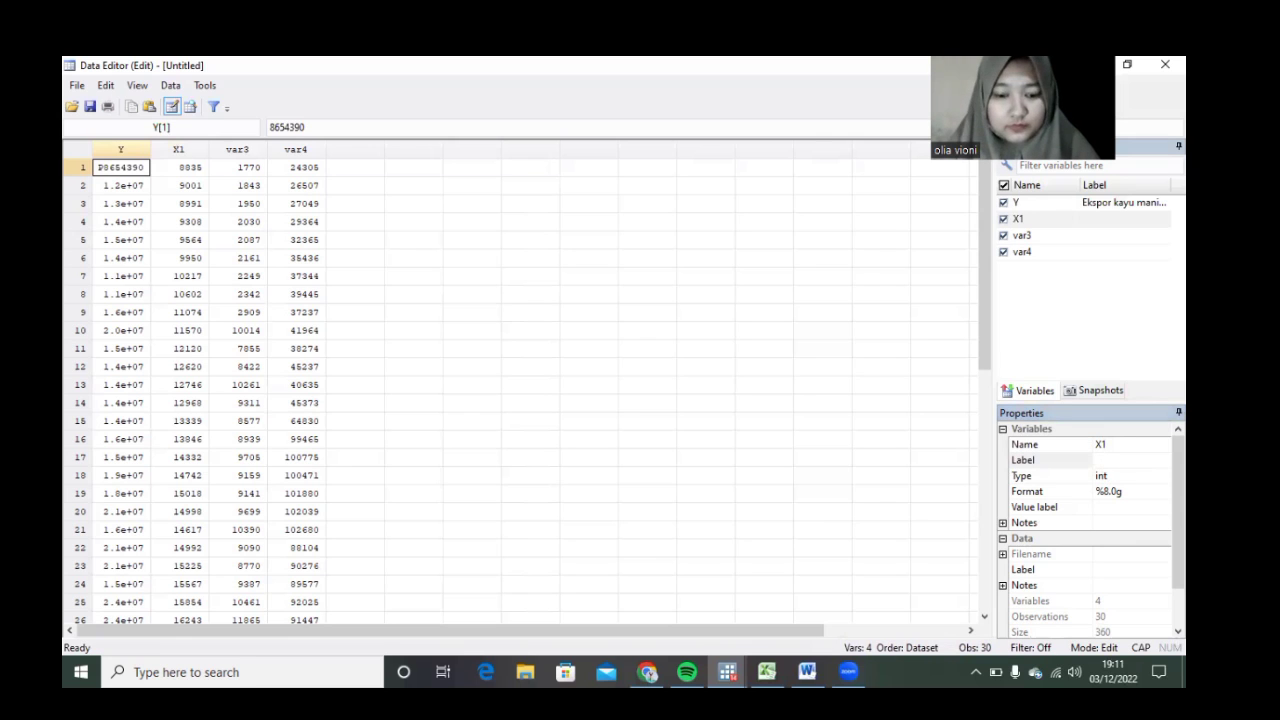
Label the X1 variable "PDB Amerika Serikat"
{"action": "left_click", "coordinate": [1100, 459]}
{"action": "type", "text": "P"}
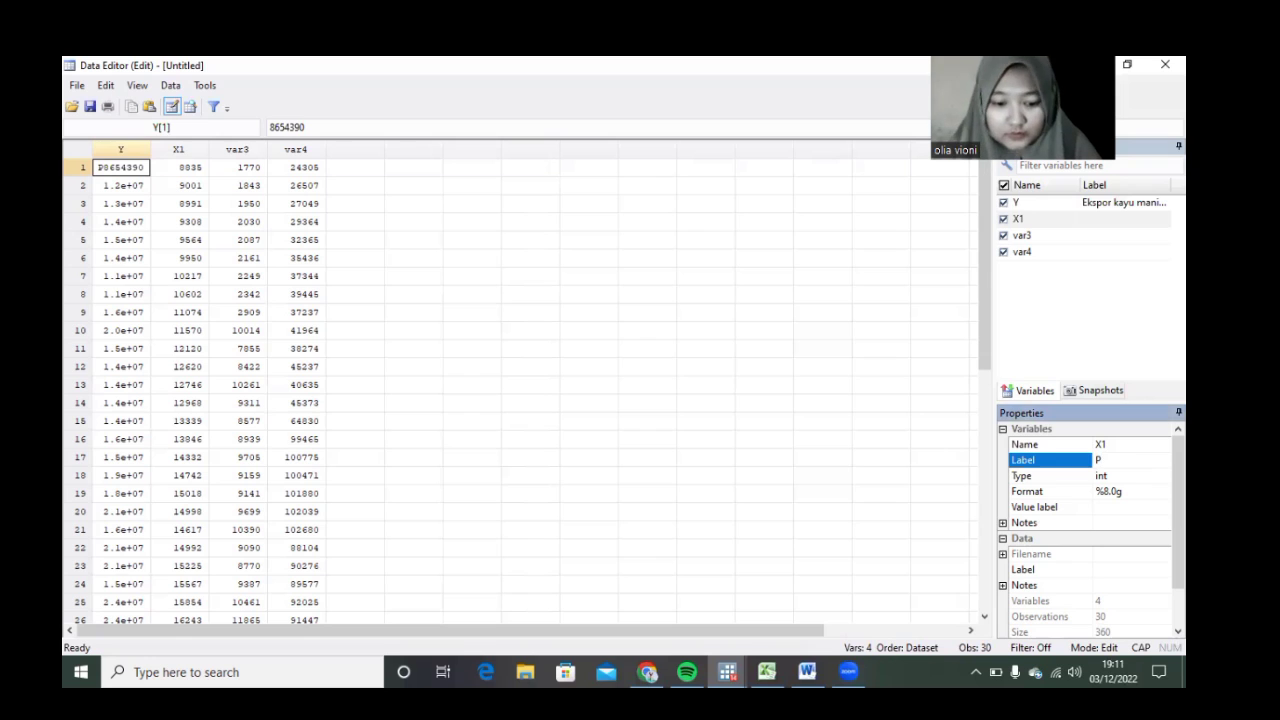
{"action": "type", "text": "DB AME"}
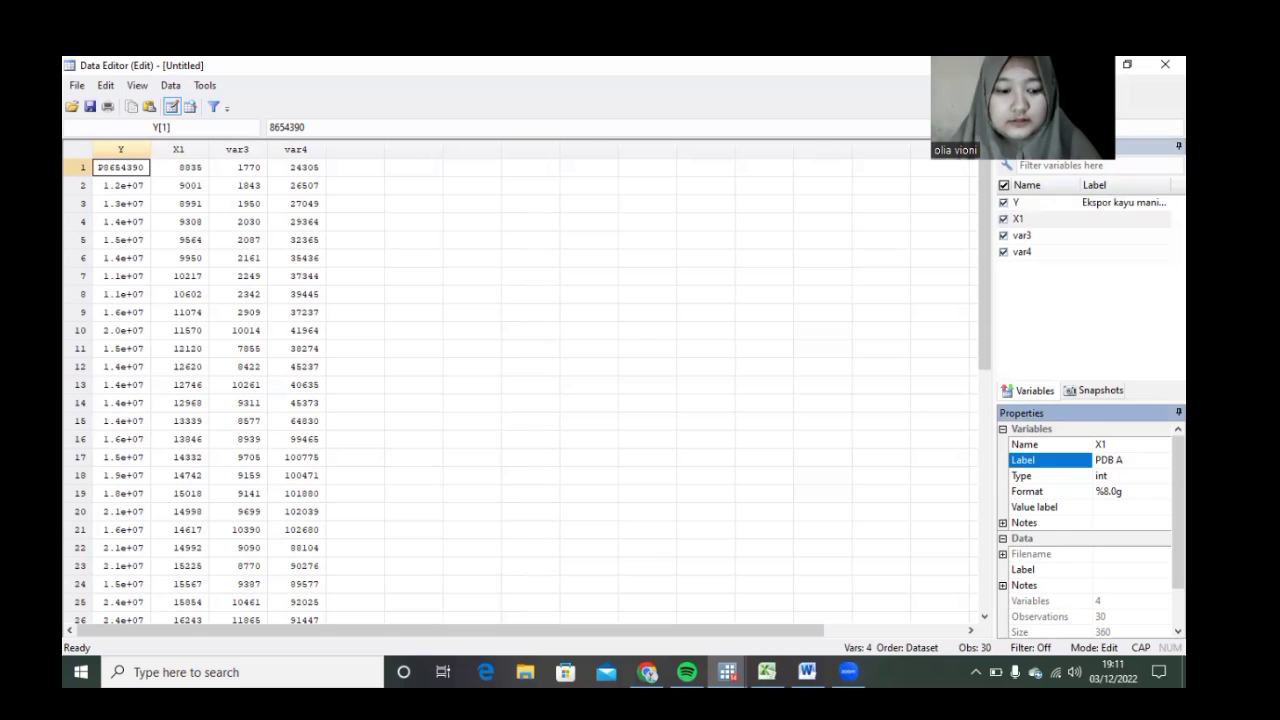
{"action": "key", "text": "BackSpace"}
{"action": "key", "text": "BackSpace"}
{"action": "key", "text": "Caps_Lock"}
{"action": "type", "text": "merika"}
{"action": "key", "text": "Caps_Lock"}
{"action": "type", "text": "S"}
{"action": "key", "text": "Caps_Lock"}
{"action": "type", "text": "erika"}
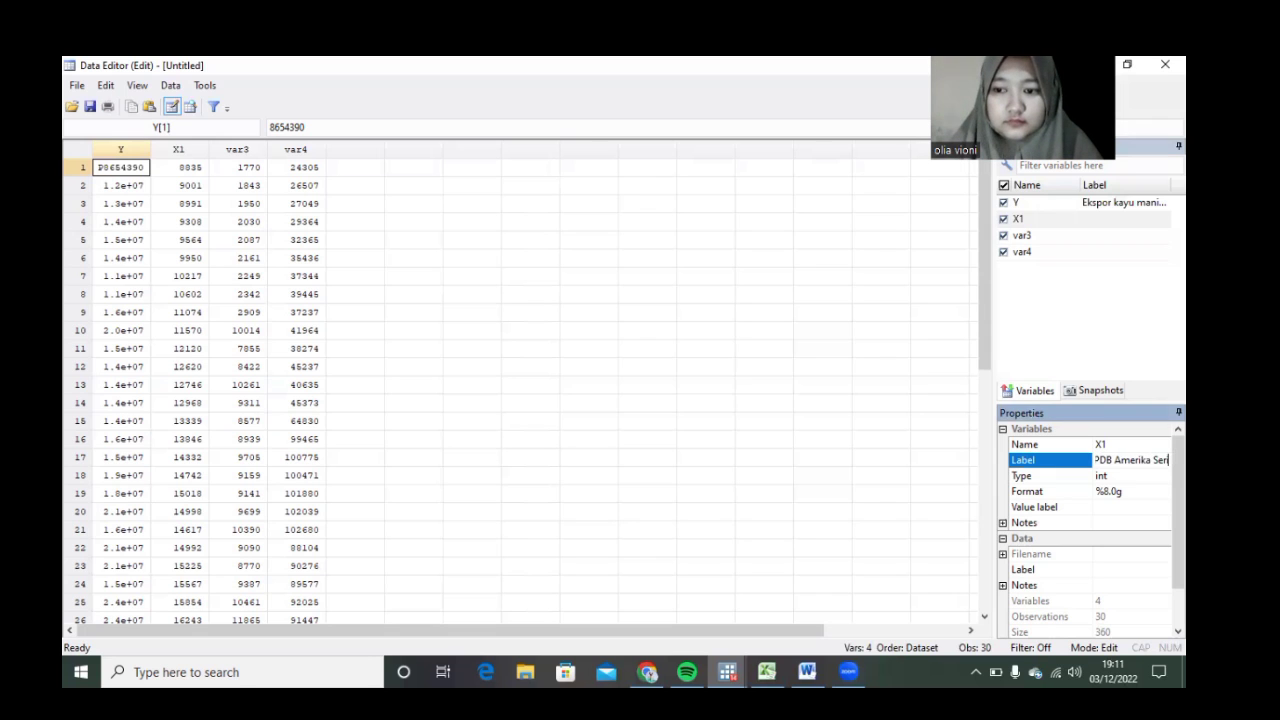
{"action": "type", "text": "t"}
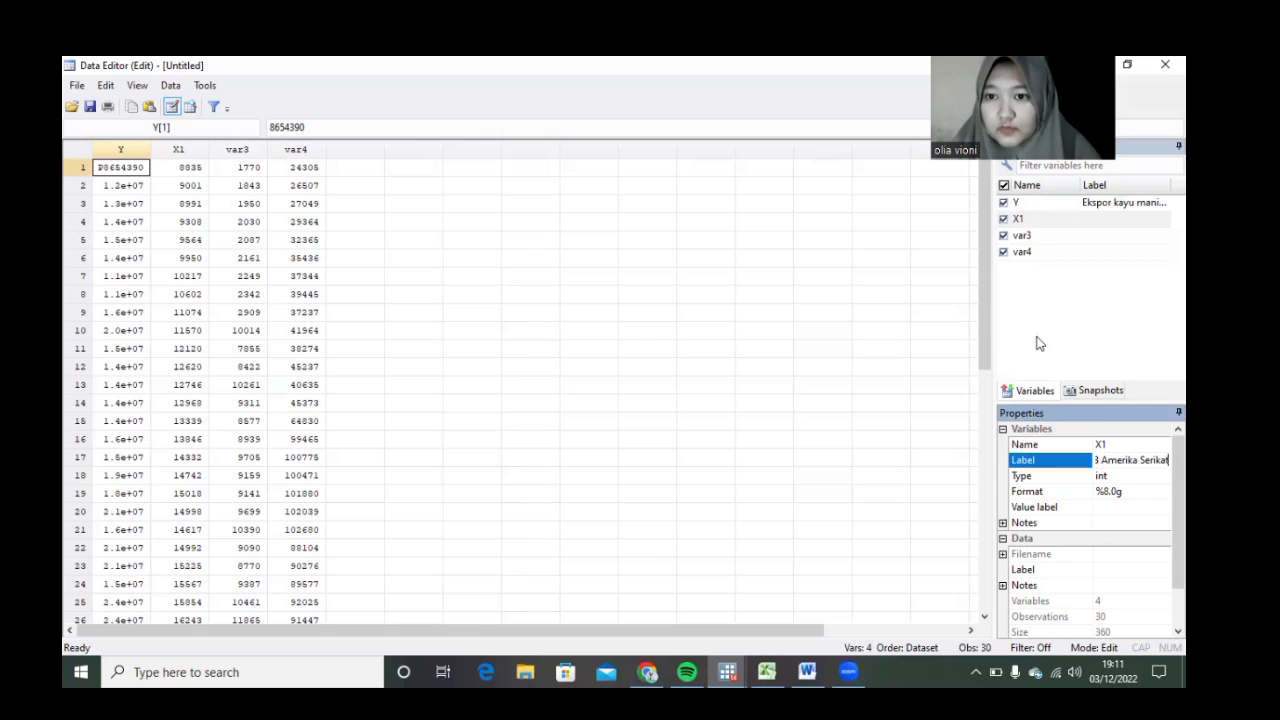
Rename the variable var3 to X2
{"action": "left_click", "coordinate": [1035, 236]}
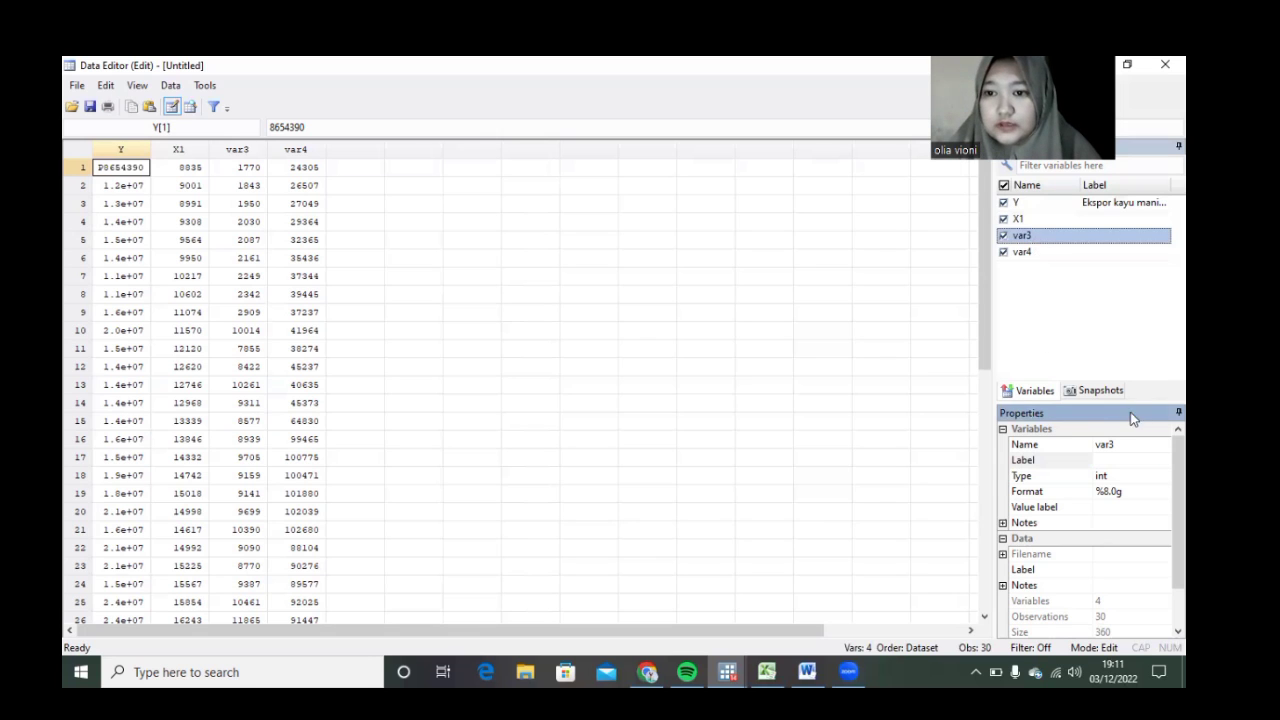
{"action": "left_click", "coordinate": [1130, 444]}
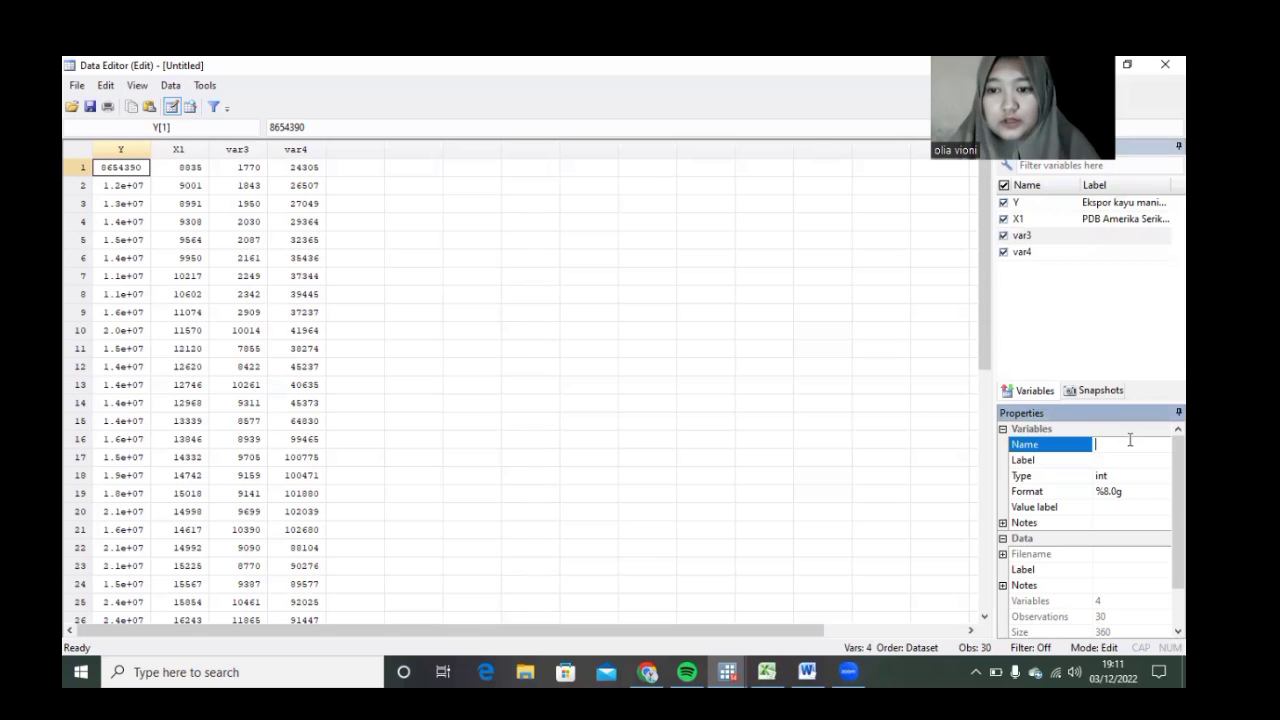
{"action": "key", "text": "BackSpace"}
{"action": "type", "text": "X2"}
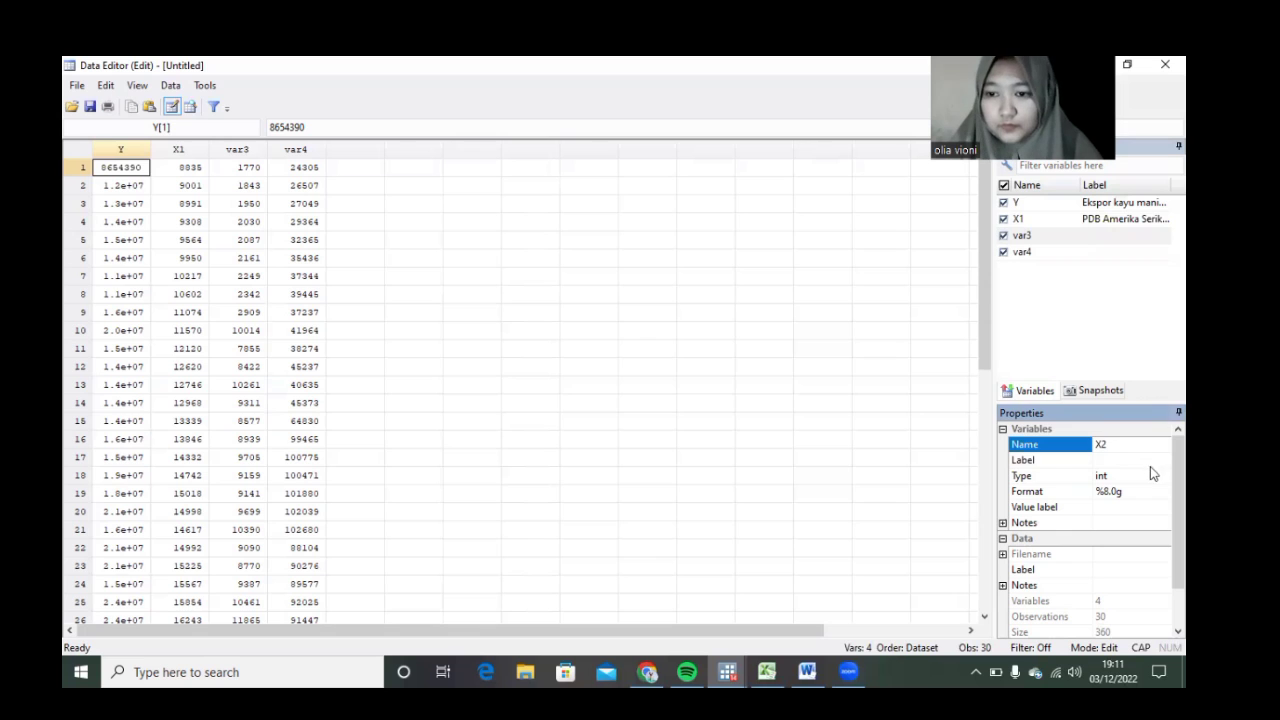
{"action": "left_click", "coordinate": [1113, 455]}
{"action": "key", "text": "Return"}
{"action": "type", "text": "n"}
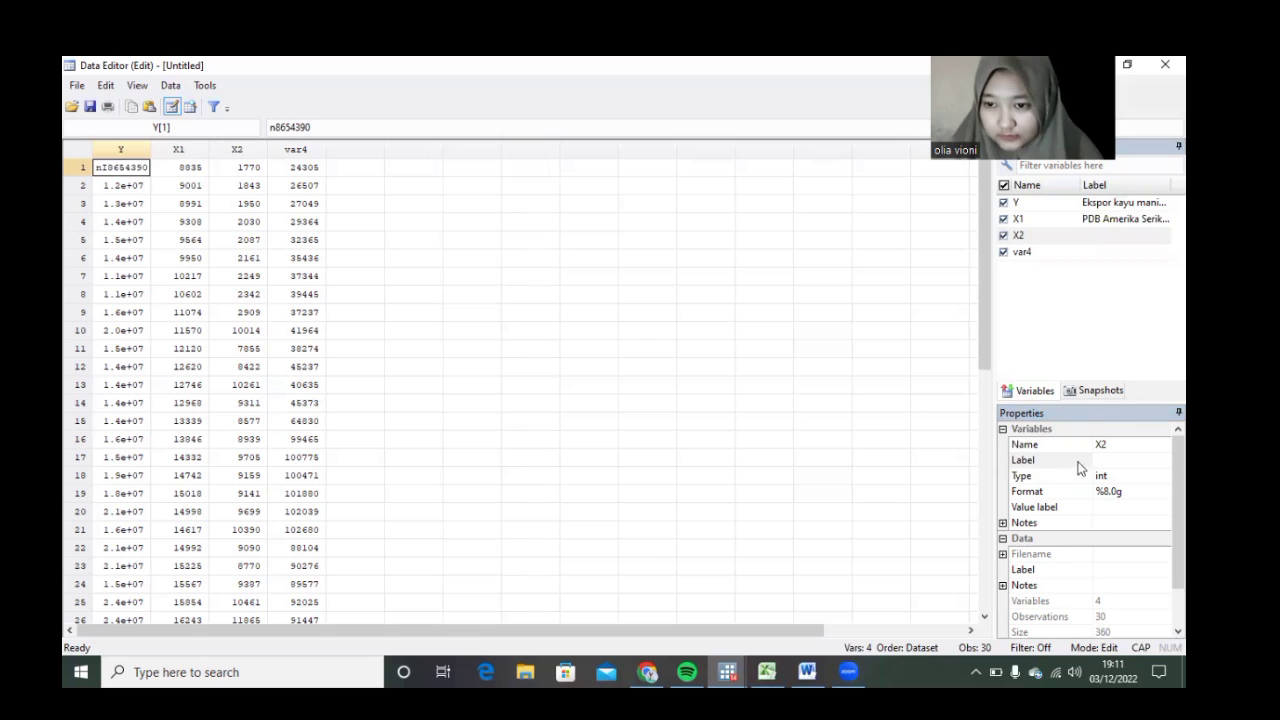
Label the X2 variable "Nilai Tukar"
{"action": "left_click", "coordinate": [1102, 463]}
{"action": "type", "text": "N"}
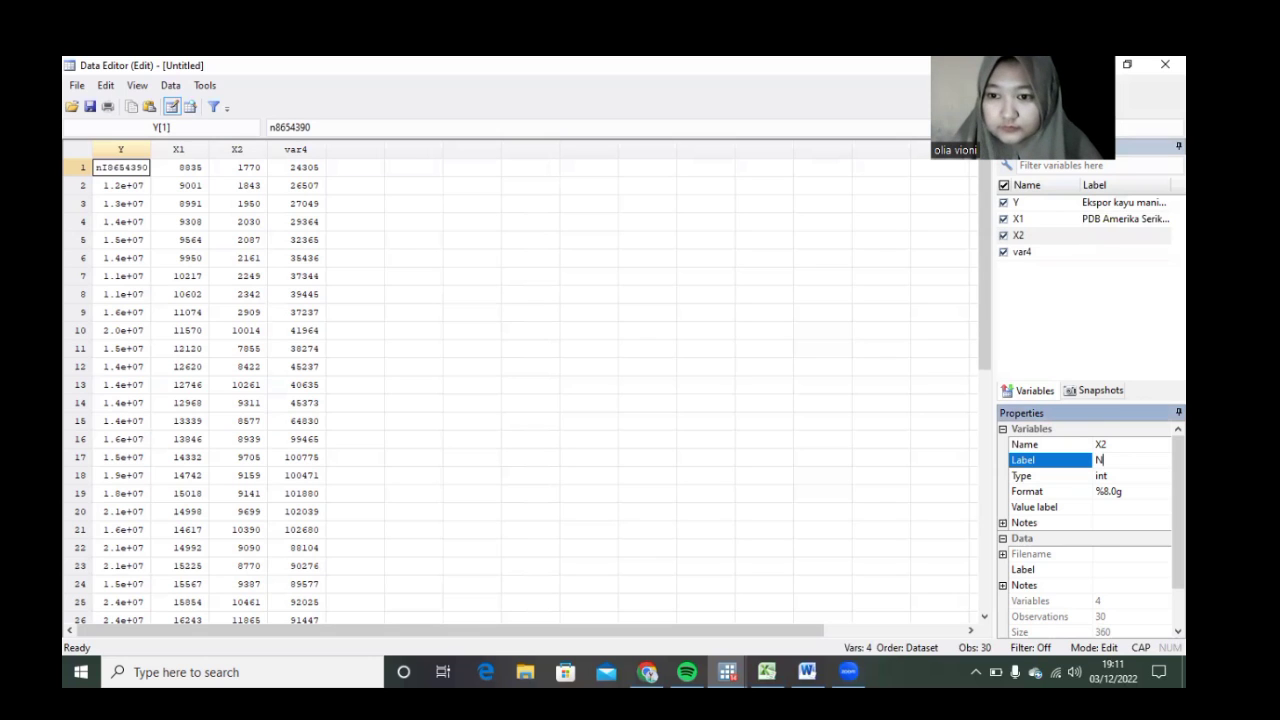
{"action": "key", "text": "Caps_Lock"}
{"action": "type", "text": "ilai"}
{"action": "key", "text": "Caps_Lock"}
{"action": "type", "text": "T"}
{"action": "key", "text": "Caps_Lock"}
{"action": "type", "text": "ukar"}
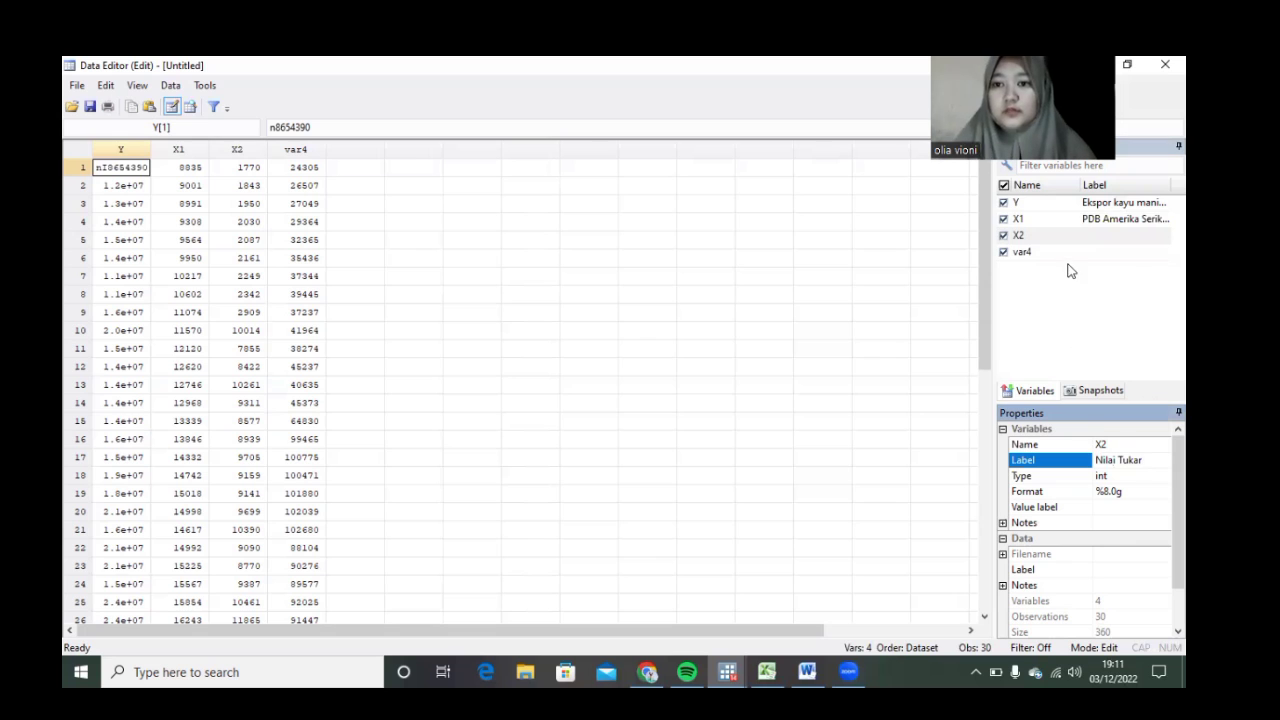
Rename the variable var4 to X3
{"action": "left_click", "coordinate": [1040, 252]}
{"action": "left_click", "coordinate": [1142, 448]}
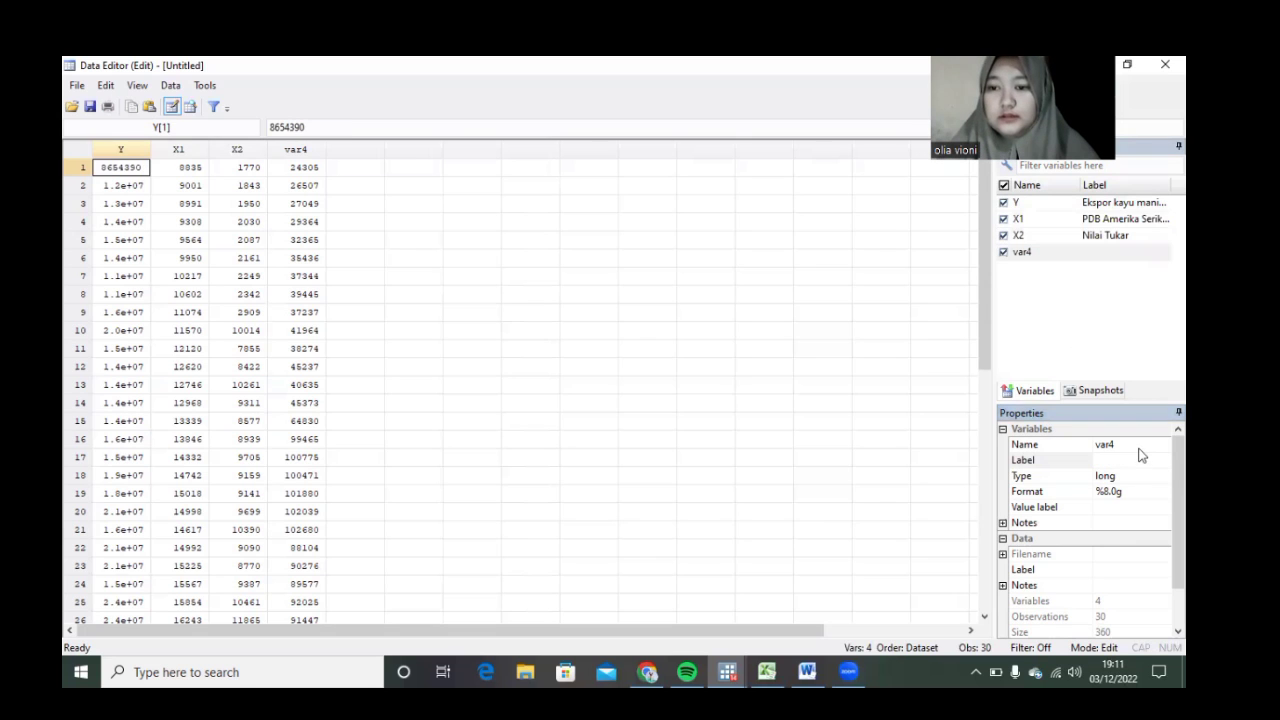
{"action": "left_click", "coordinate": [1123, 444]}
{"action": "key", "text": "BackSpace"}
{"action": "key", "text": "BackSpace"}
{"action": "key", "text": "BackSpace"}
{"action": "key", "text": "BackSpace"}
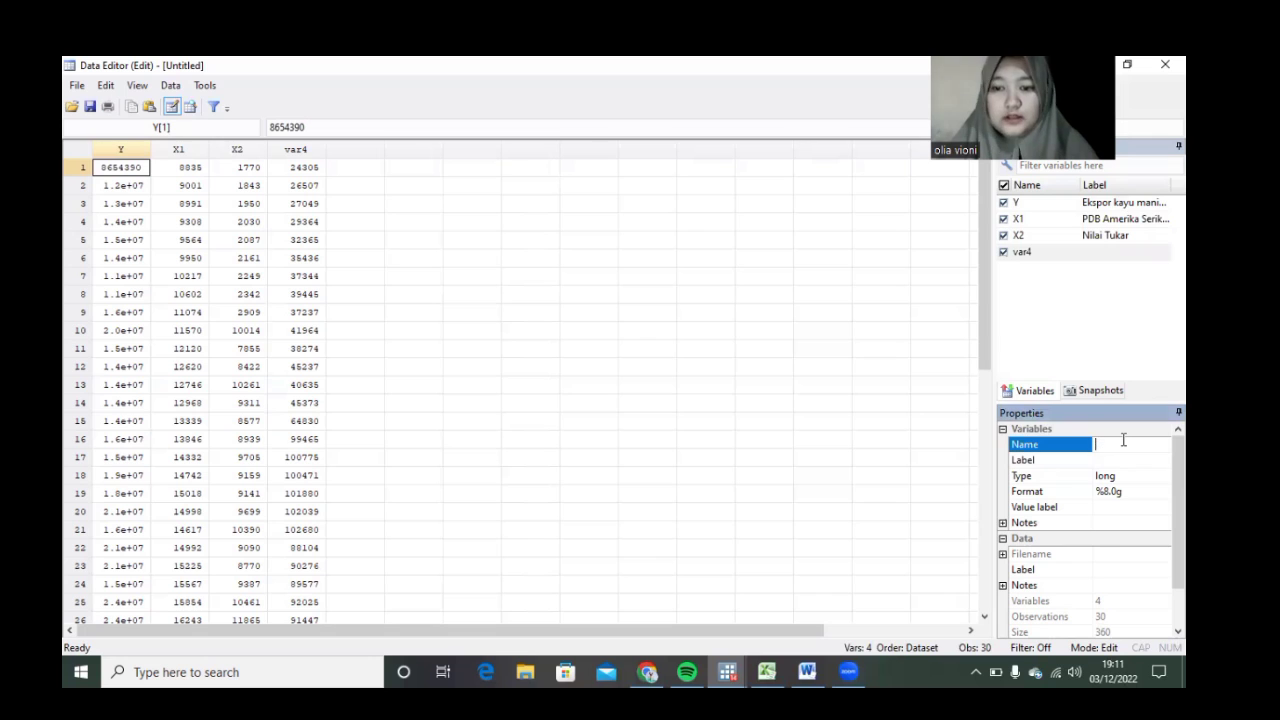
{"action": "type", "text": "X3"}
{"action": "key", "text": "BackSpace"}
{"action": "key", "text": "BackSpace"}
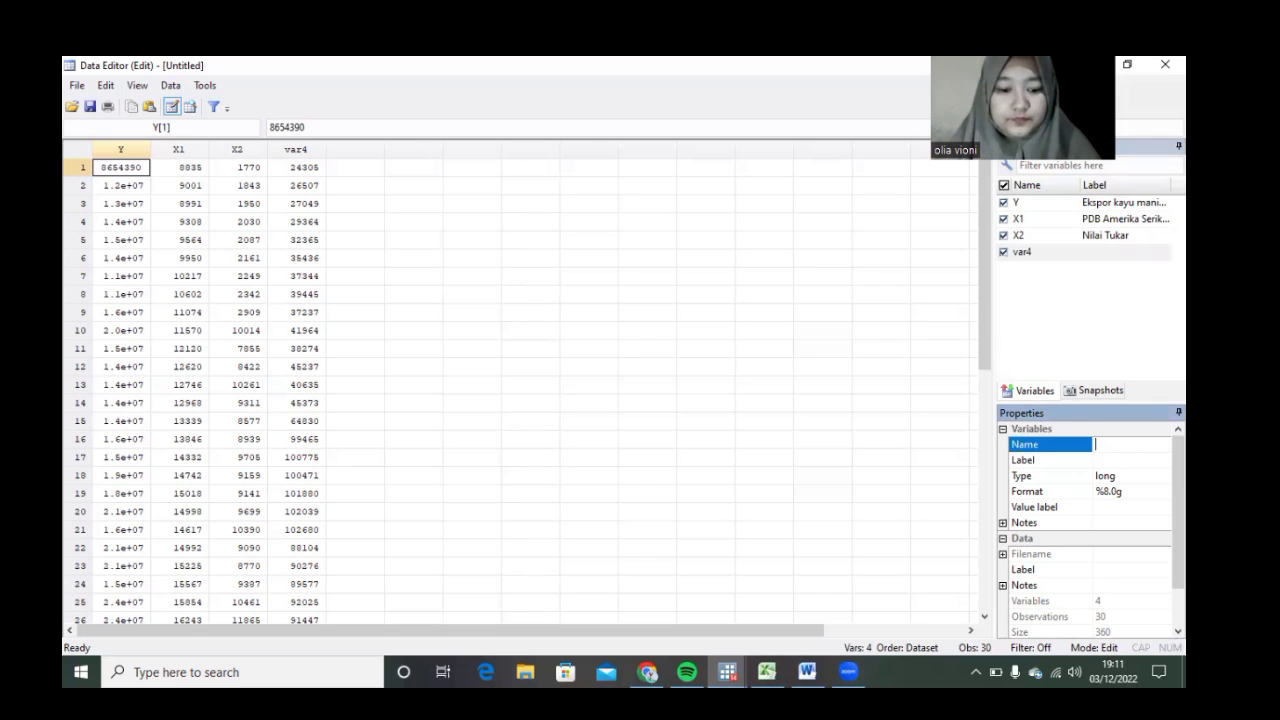
{"action": "type", "text": "X3"}
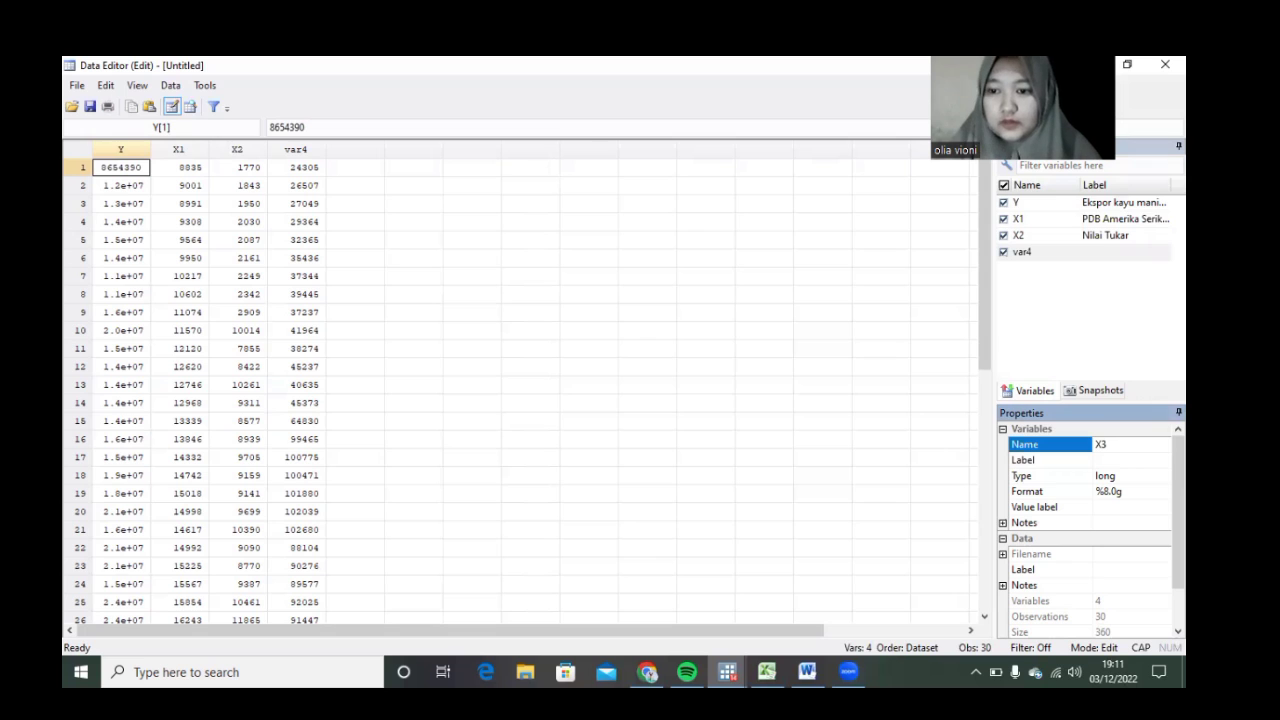
{"action": "key", "text": "Return"}
{"action": "key", "text": "Caps_Lock"}
{"action": "type", "text": "p"}
{"action": "key", "text": "Caps_Lock"}
{"action": "type", "text": "R"}
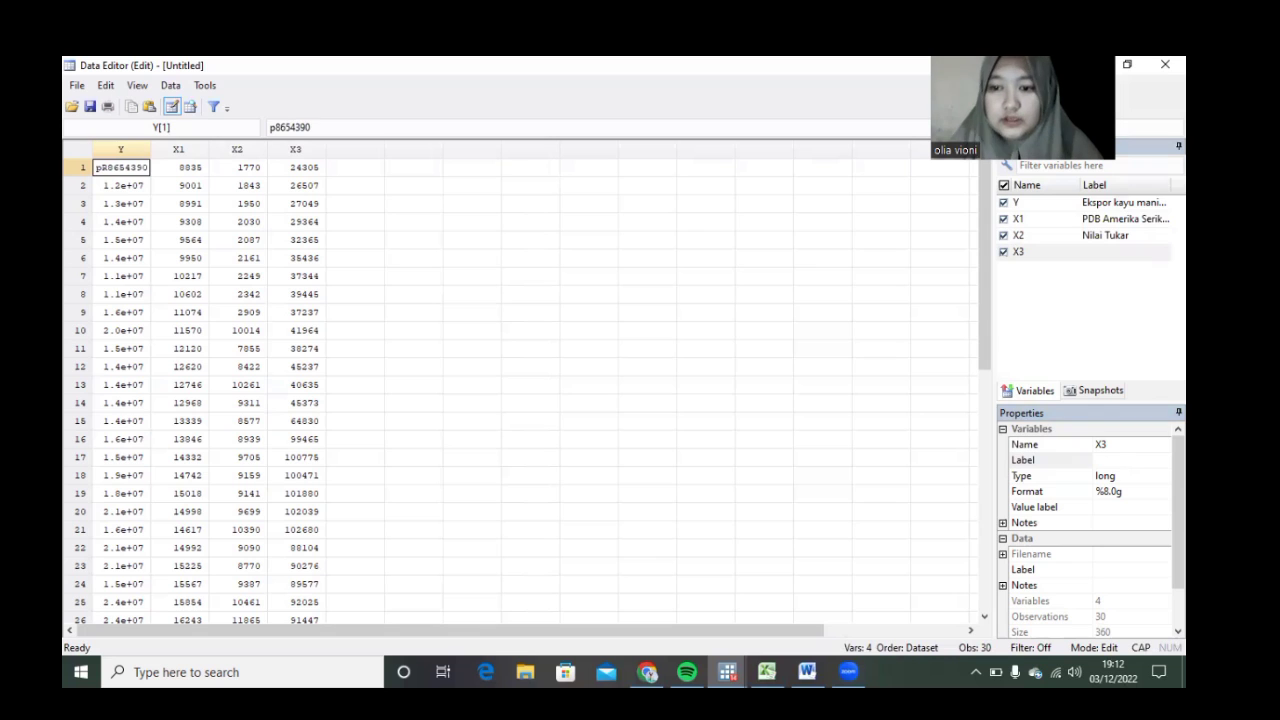
Label the X3 variable "Produksi kayu manis di indonesia"
{"action": "left_click", "coordinate": [1102, 459]}
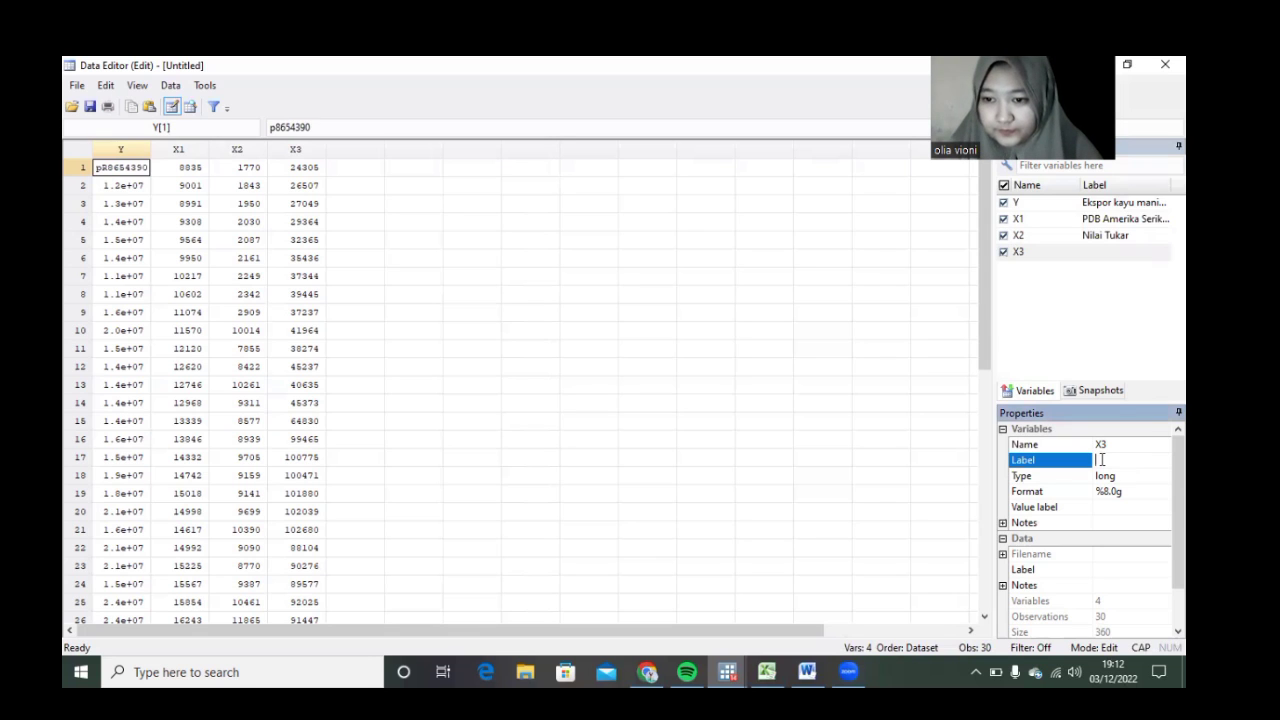
{"action": "type", "text": "P"}
{"action": "key", "text": "Caps_Lock"}
{"action": "type", "text": "roduks"}
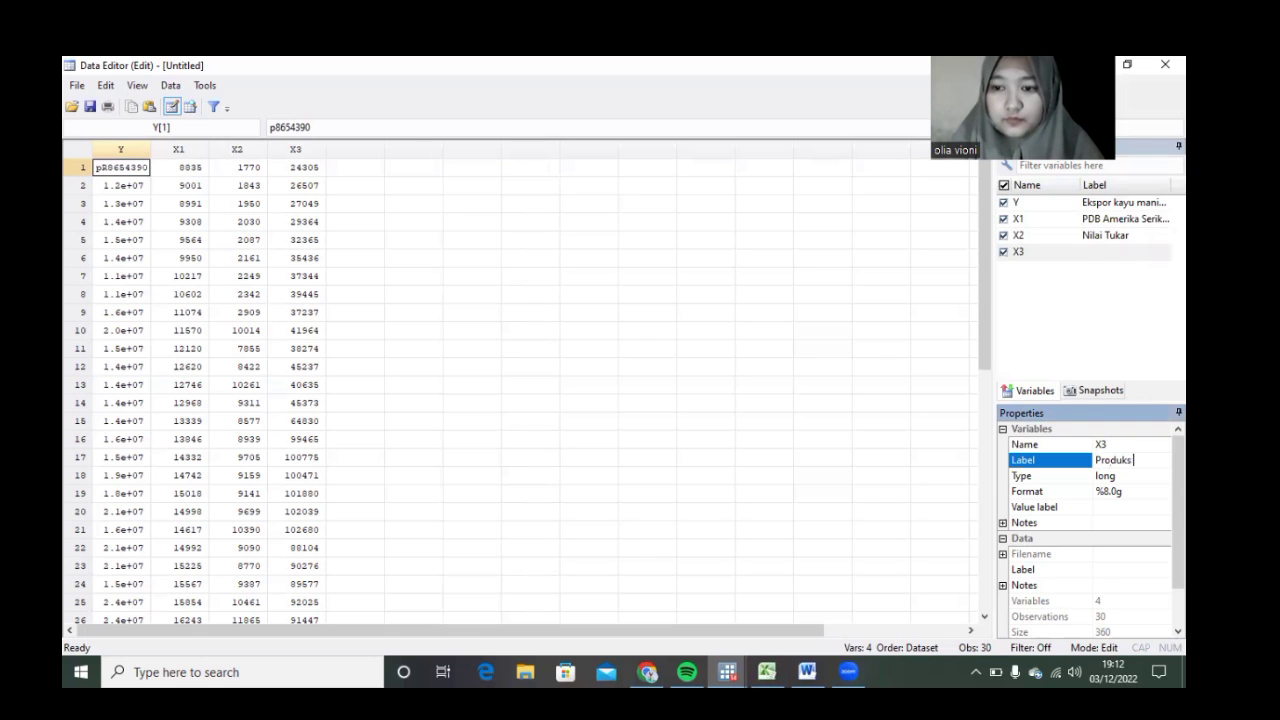
{"action": "type", "text": "i ka"}
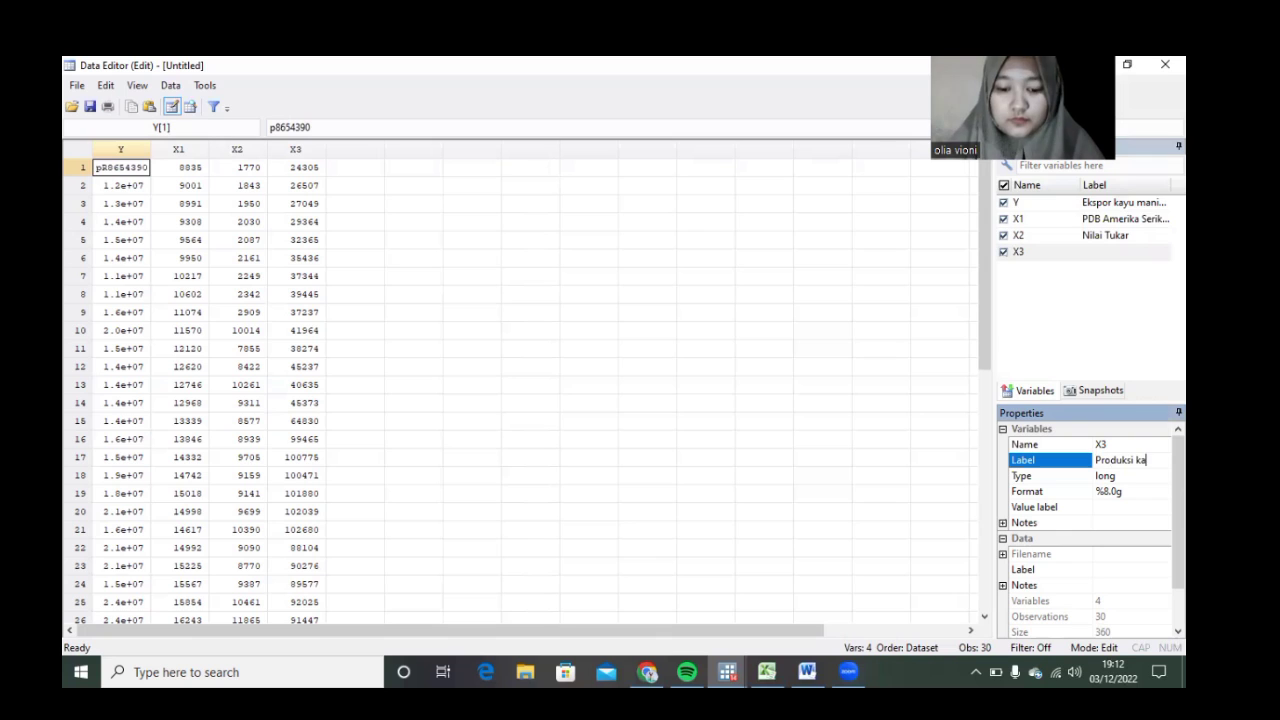
{"action": "type", "text": "yu manis"}
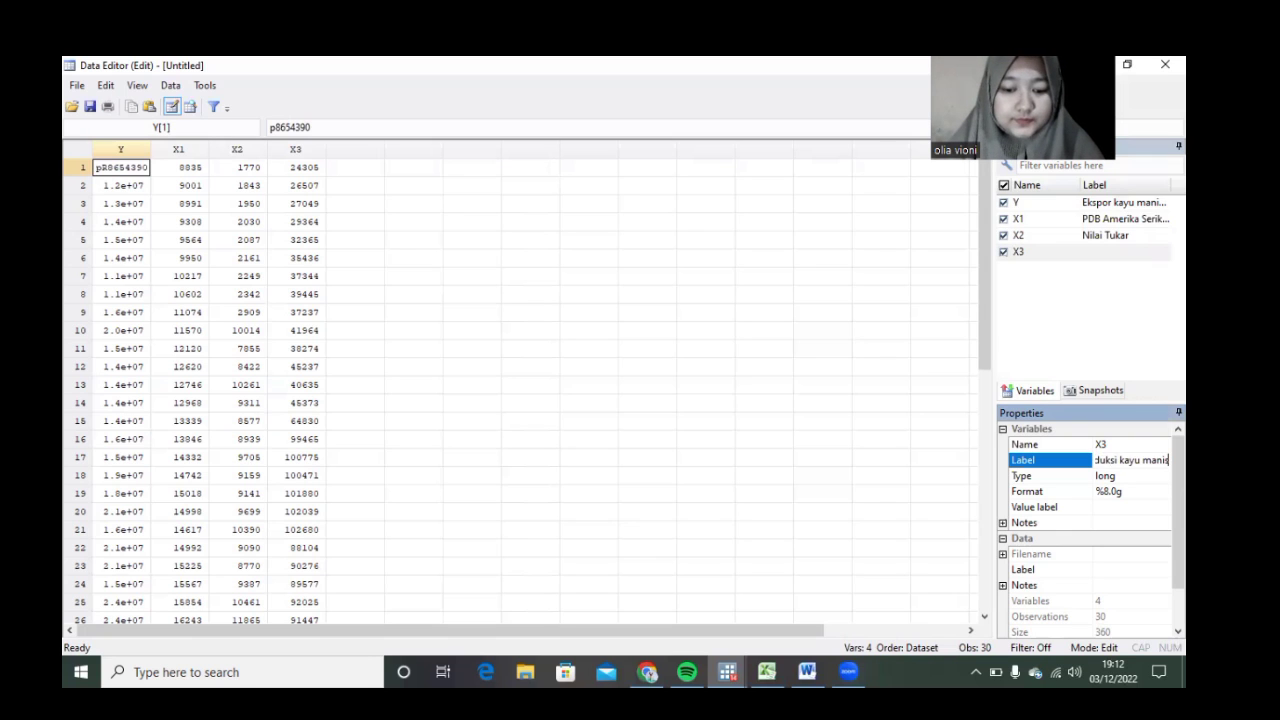
{"action": "type", "text": " di in"}
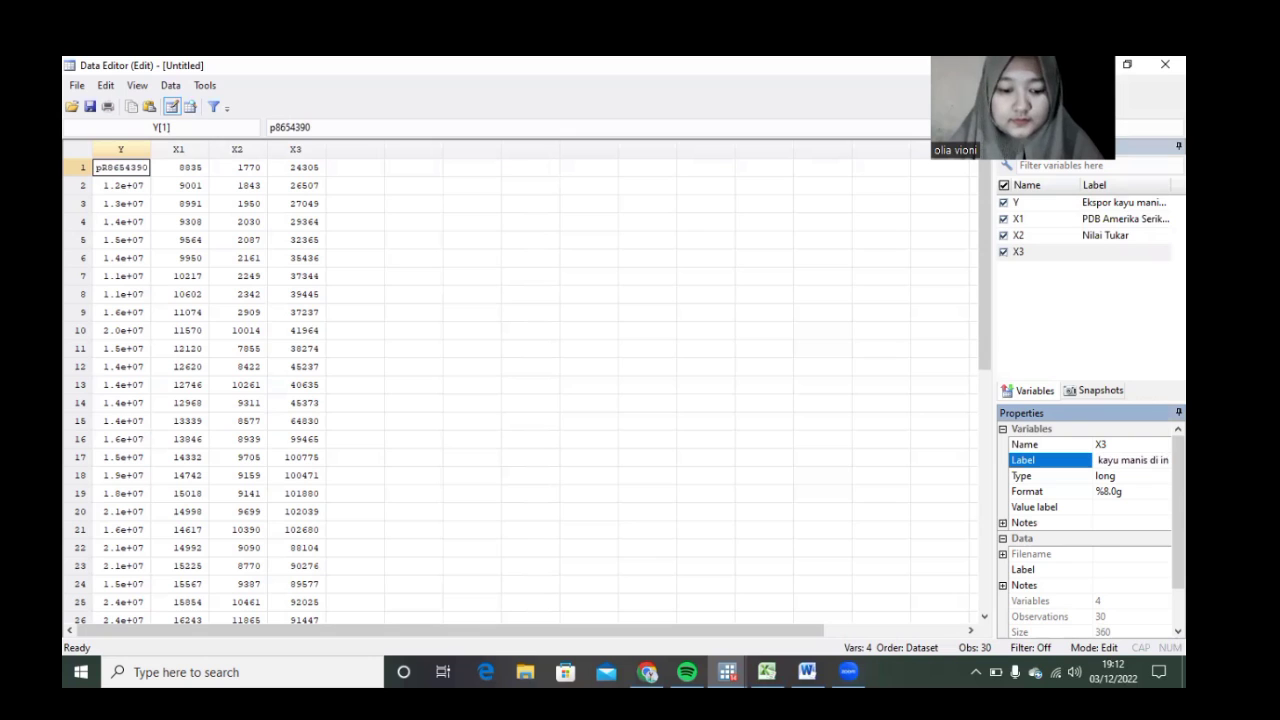
{"action": "type", "text": "doni"}
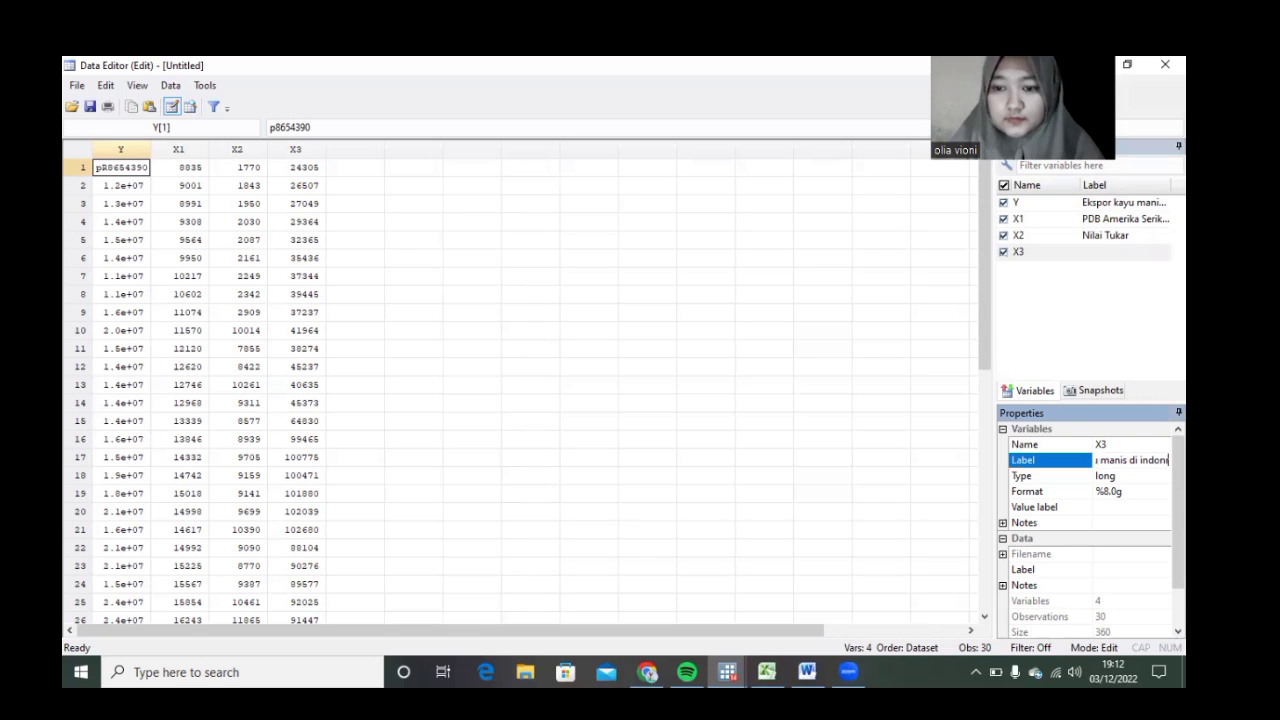
{"action": "type", "text": "s"}
{"action": "type", "text": "sia"}
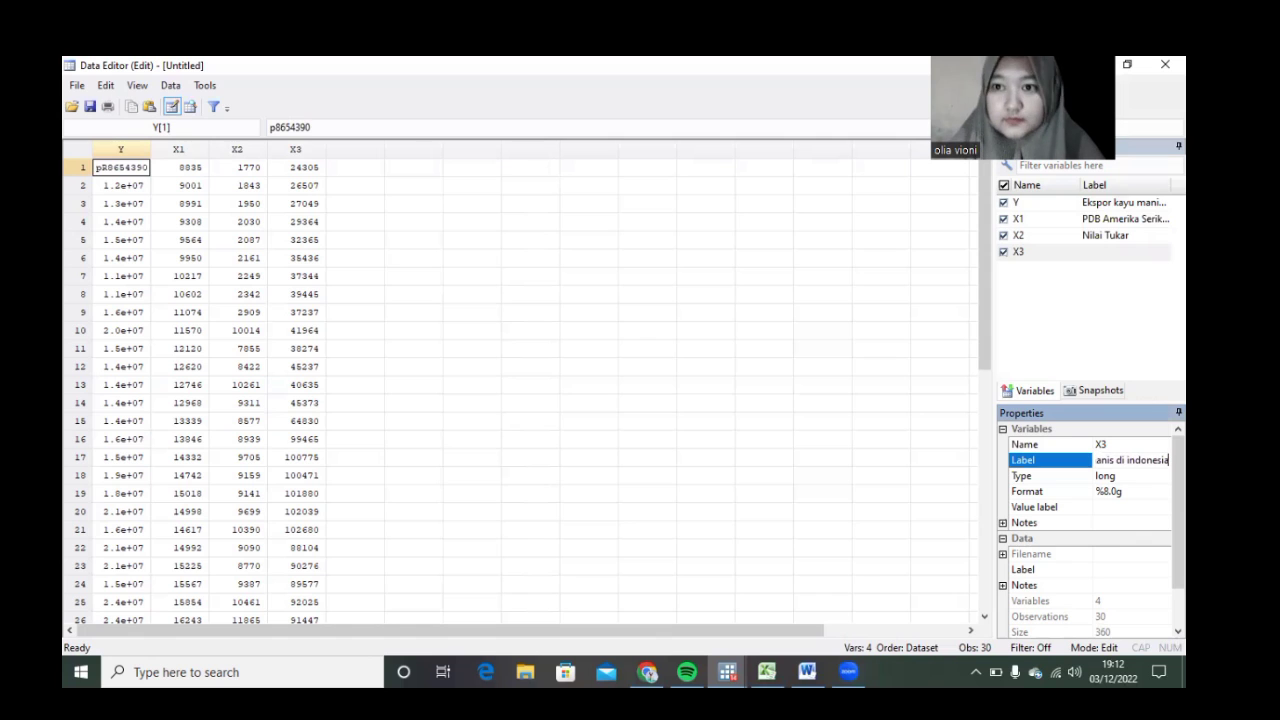
{"action": "key", "text": "Return"}
Discard the stray text entered in the first cell of the Y column and dismiss the type mismatch error
{"action": "left_click", "coordinate": [1046, 334]}
{"action": "left_click", "coordinate": [572, 414]}
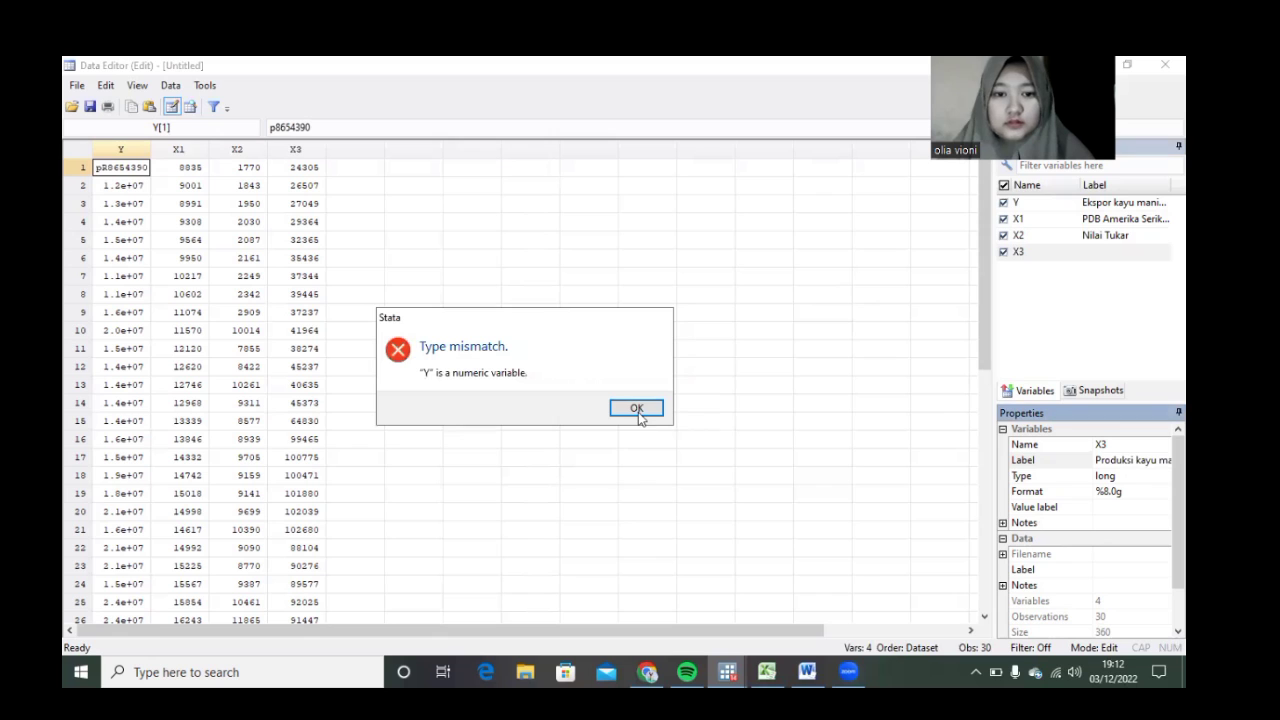
{"action": "left_click", "coordinate": [637, 409]}
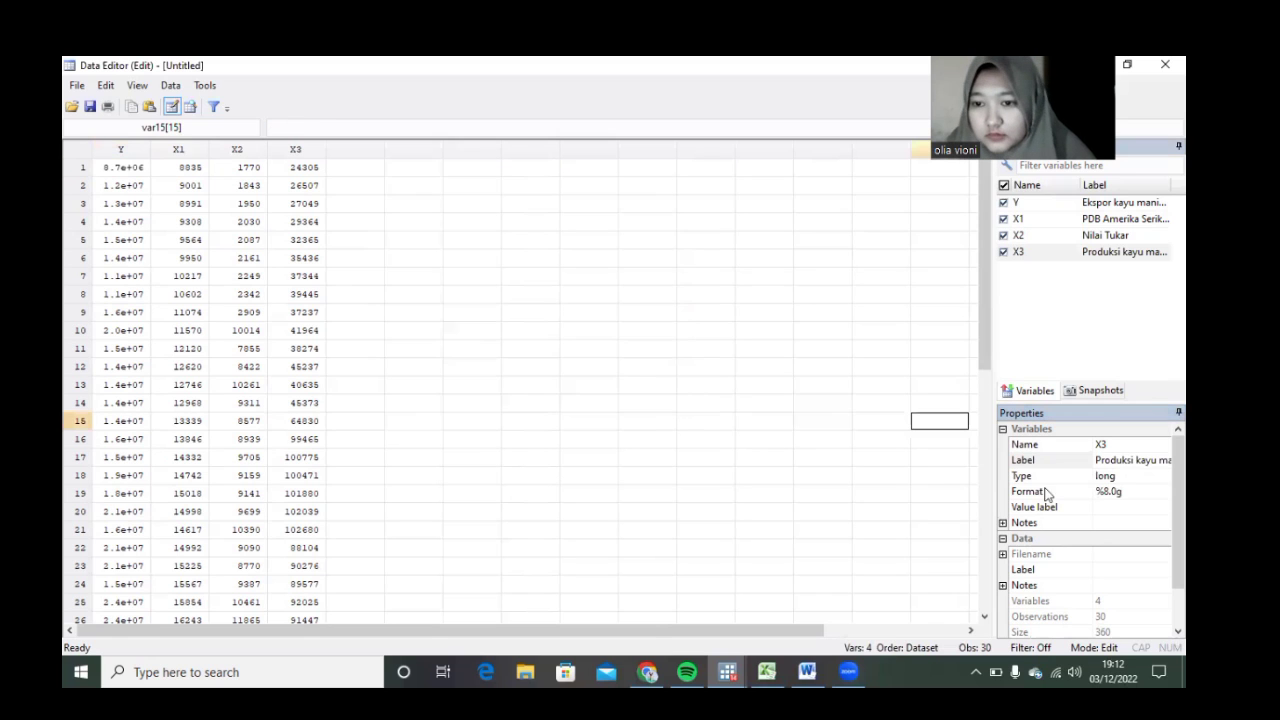
{"action": "left_click", "coordinate": [1066, 332]}
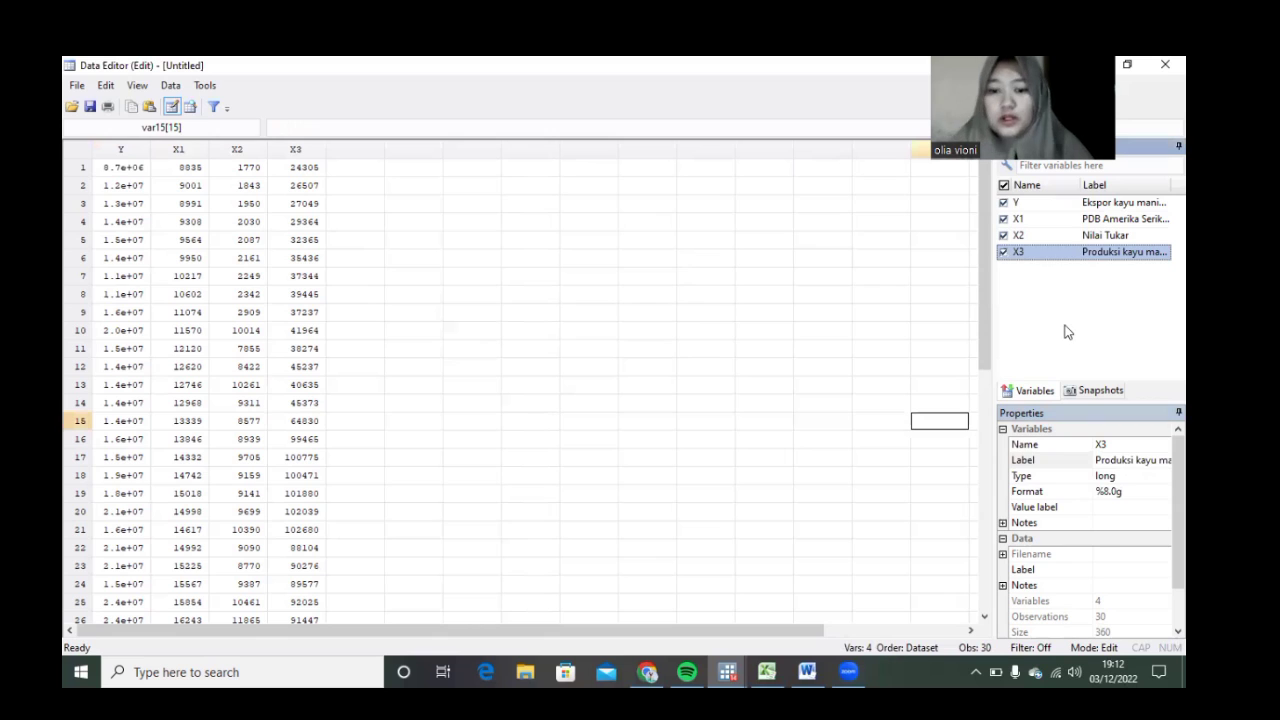
In the main Stata window, set up a linear regression with Y as dependent variable and X1, X2 and X3 as independent variables
{"action": "mouse_move", "coordinate": [724, 670]}
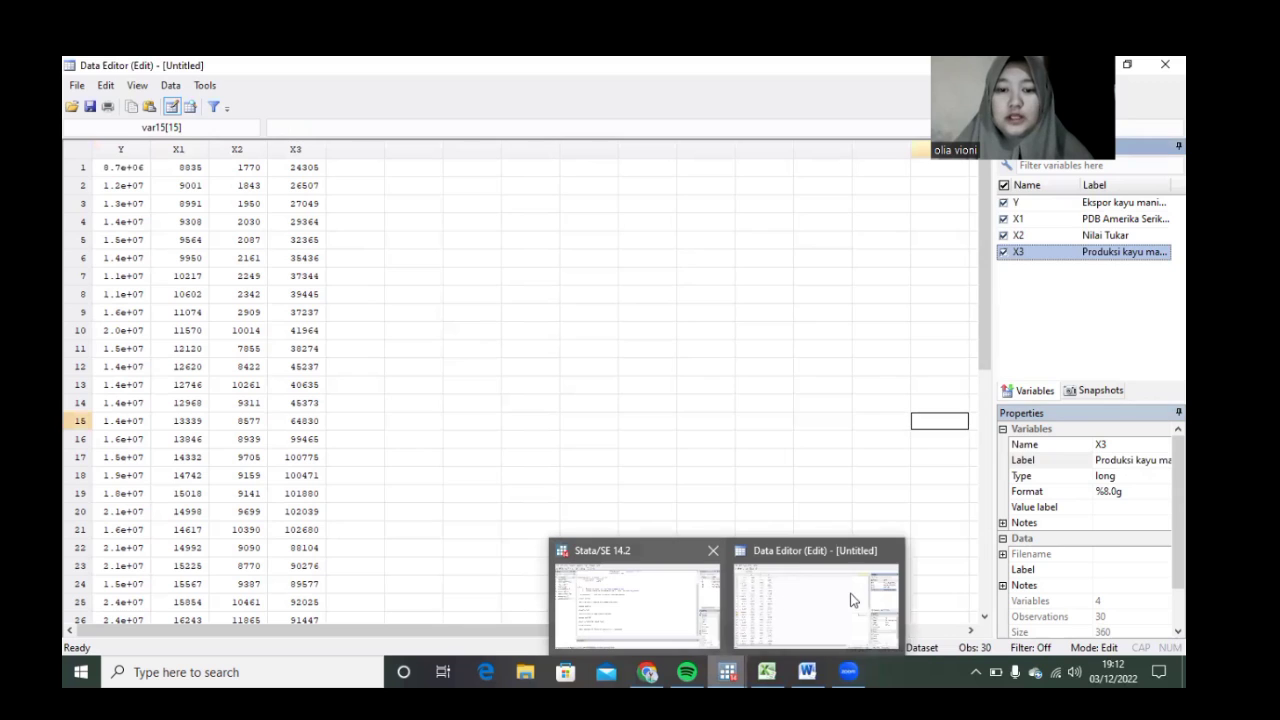
{"action": "left_click", "coordinate": [666, 626]}
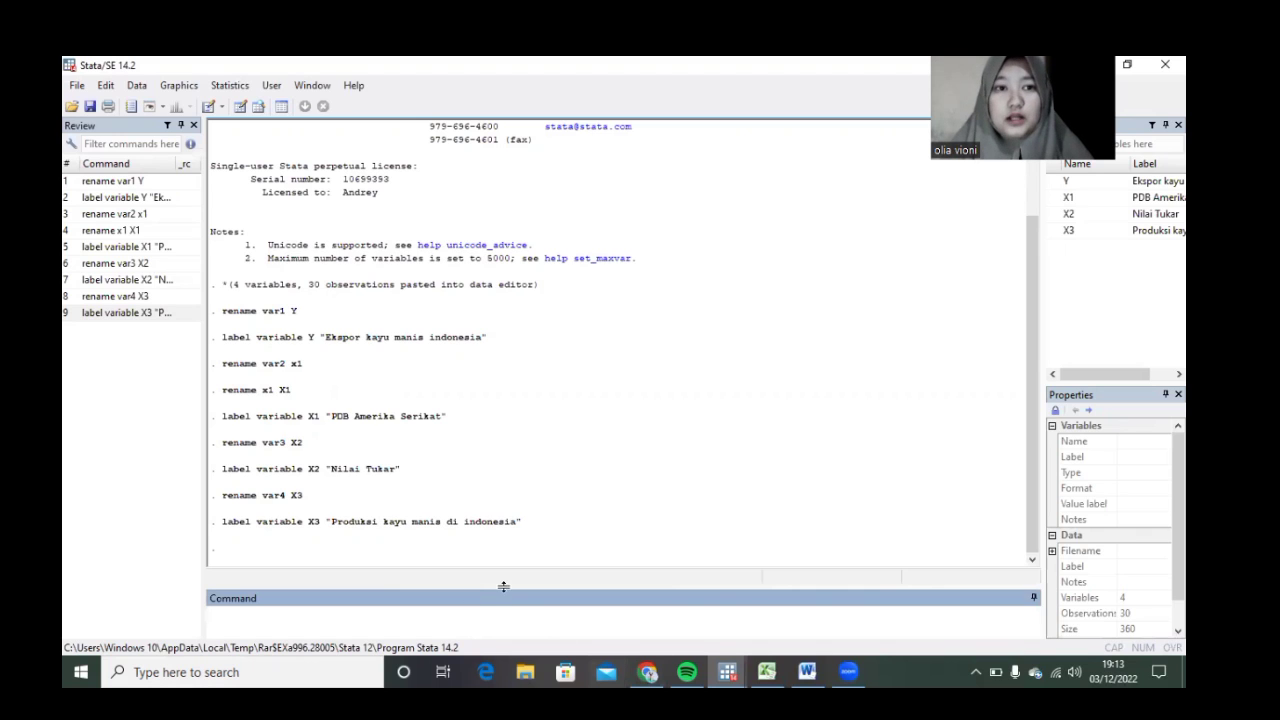
{"action": "left_click", "coordinate": [240, 87]}
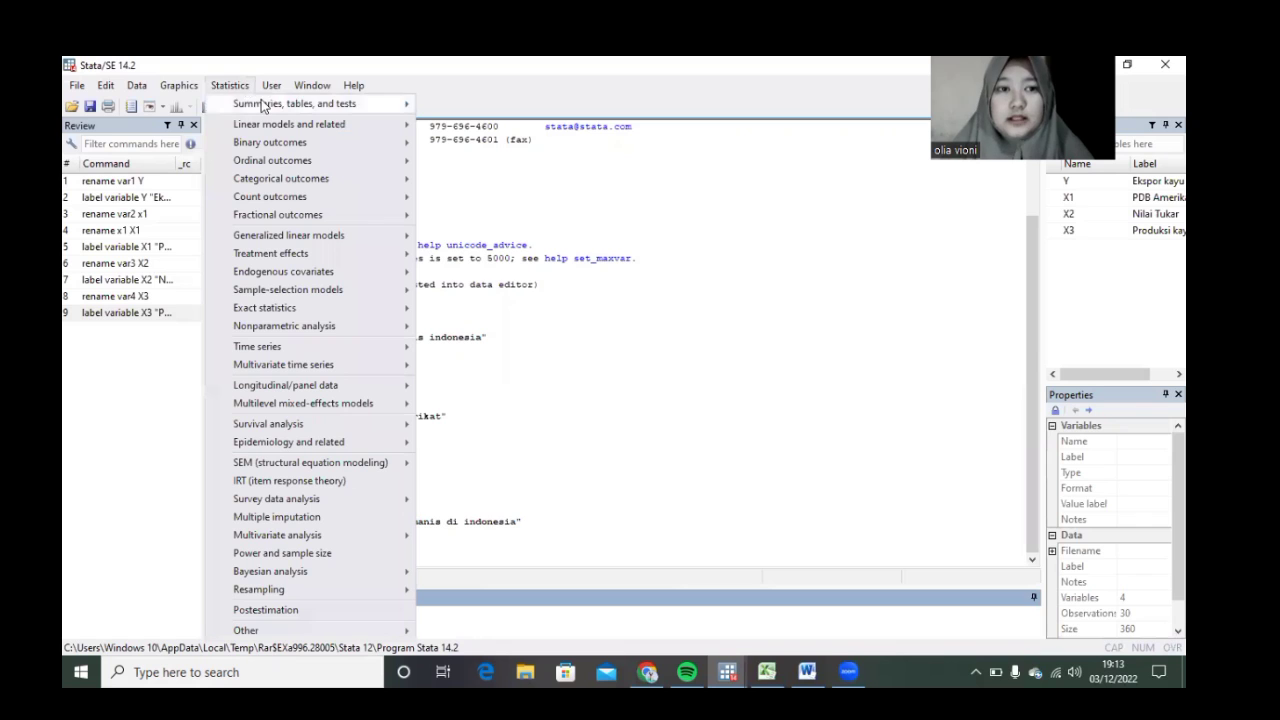
{"action": "mouse_move", "coordinate": [240, 126]}
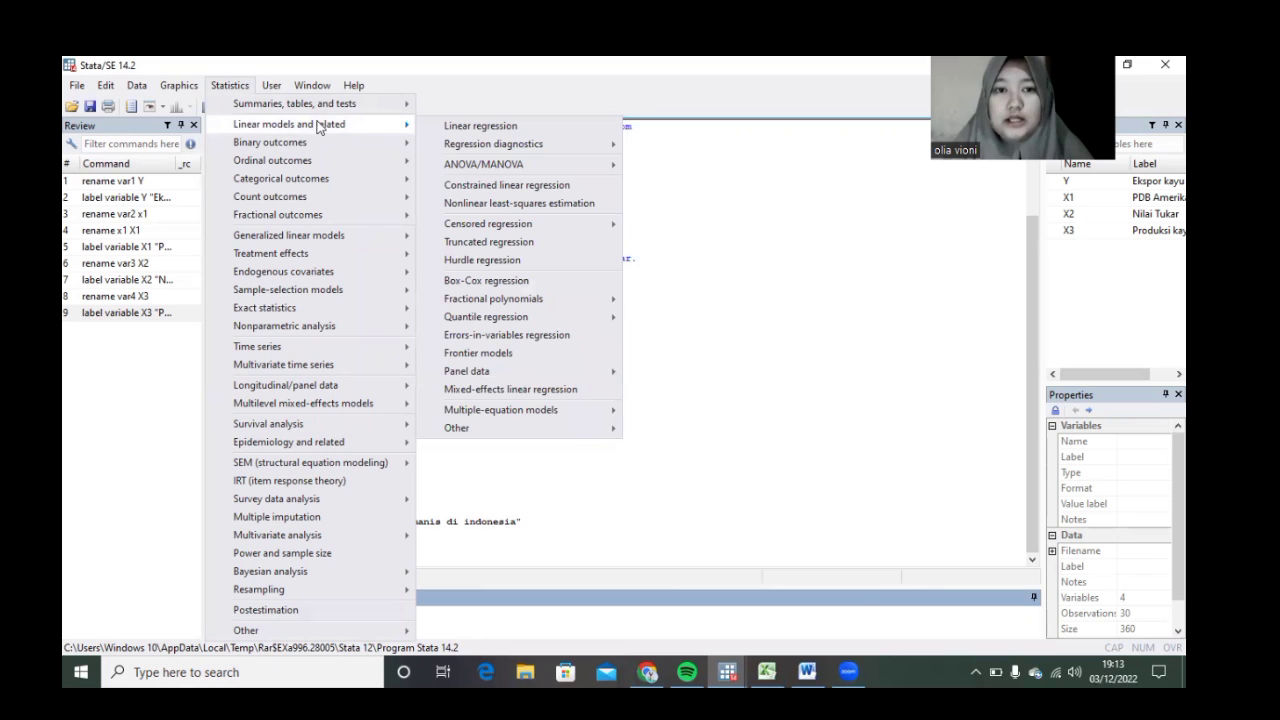
{"action": "left_click", "coordinate": [494, 130]}
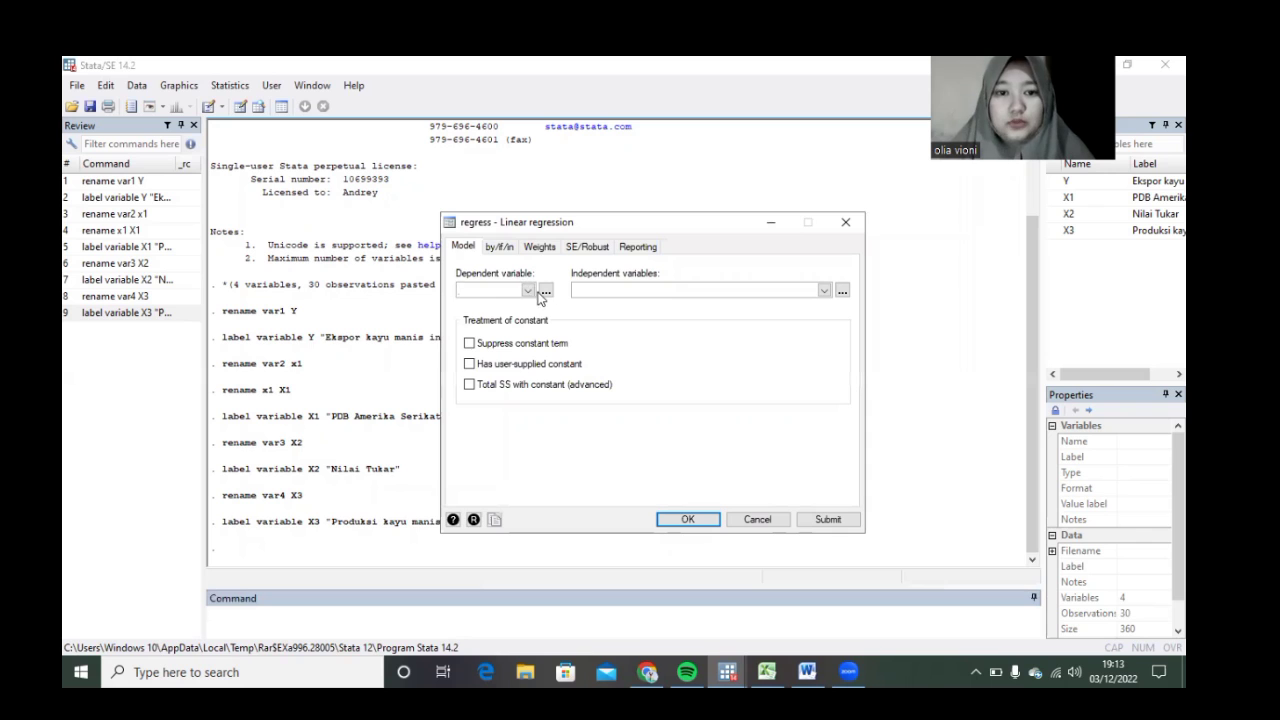
{"action": "left_click", "coordinate": [529, 291]}
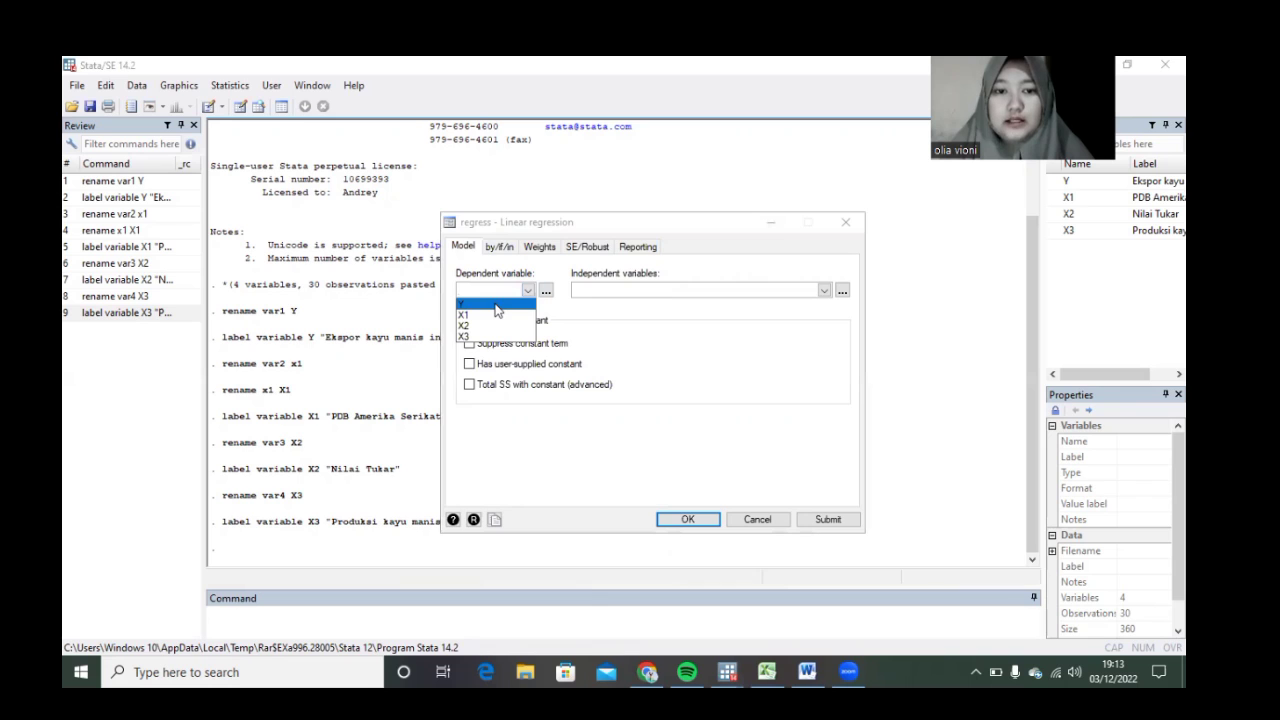
{"action": "left_click", "coordinate": [496, 304]}
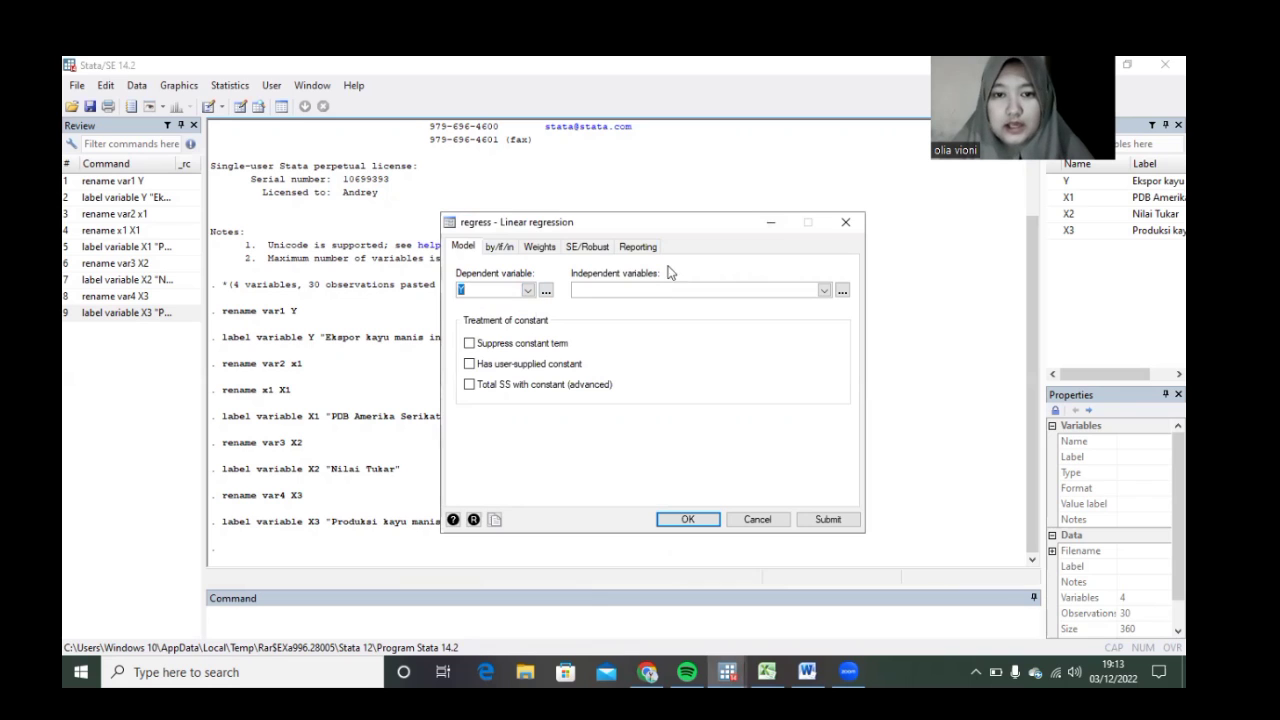
{"action": "left_click", "coordinate": [824, 290]}
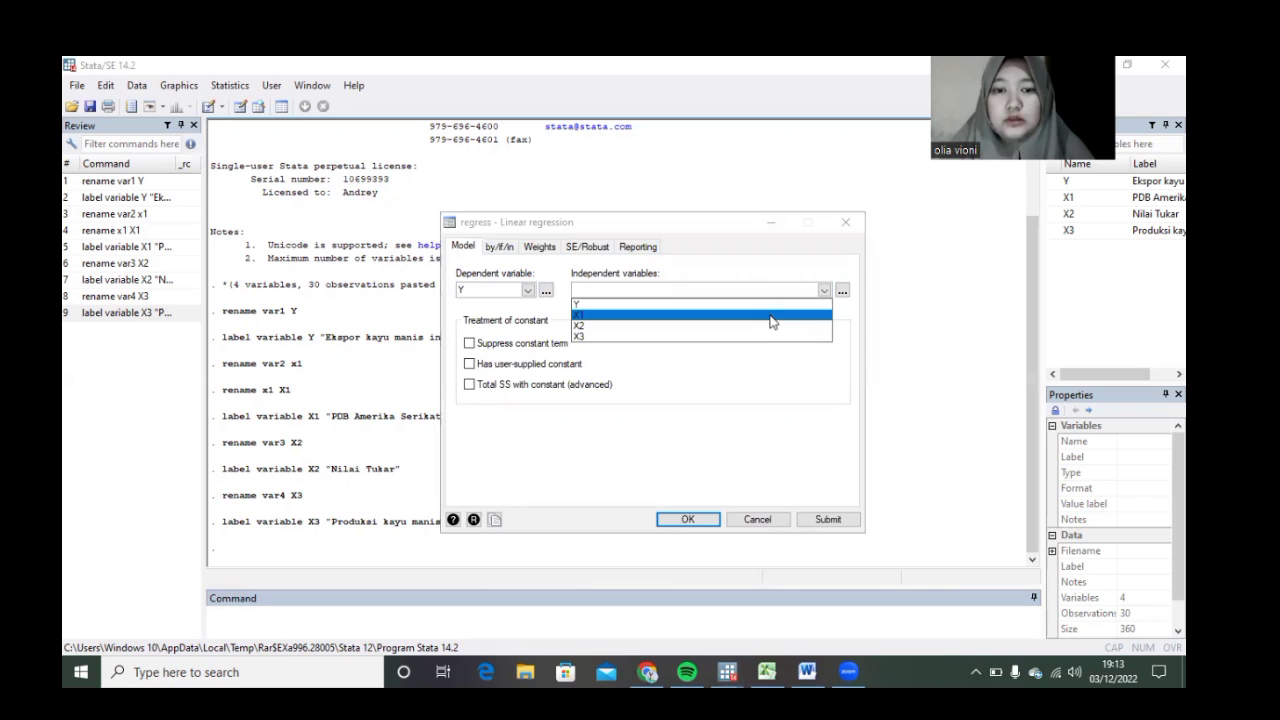
{"action": "left_click", "coordinate": [758, 320]}
{"action": "left_click", "coordinate": [745, 327]}
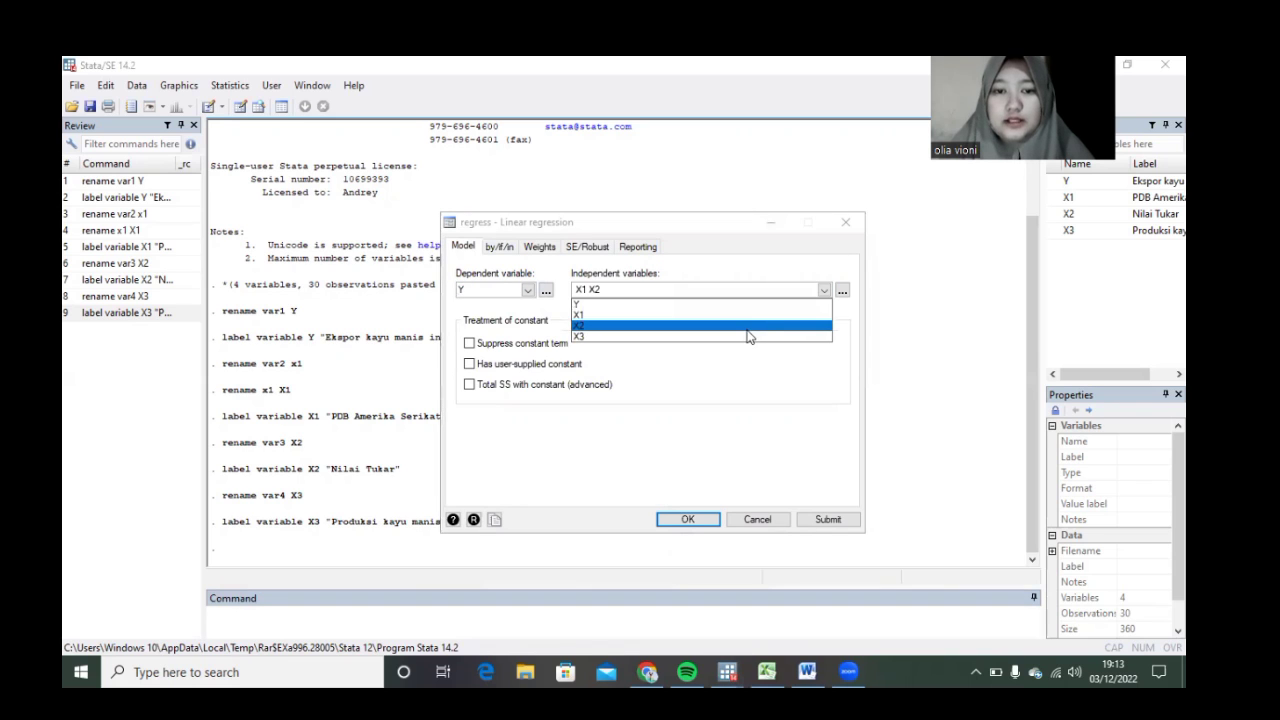
{"action": "left_click", "coordinate": [743, 337]}
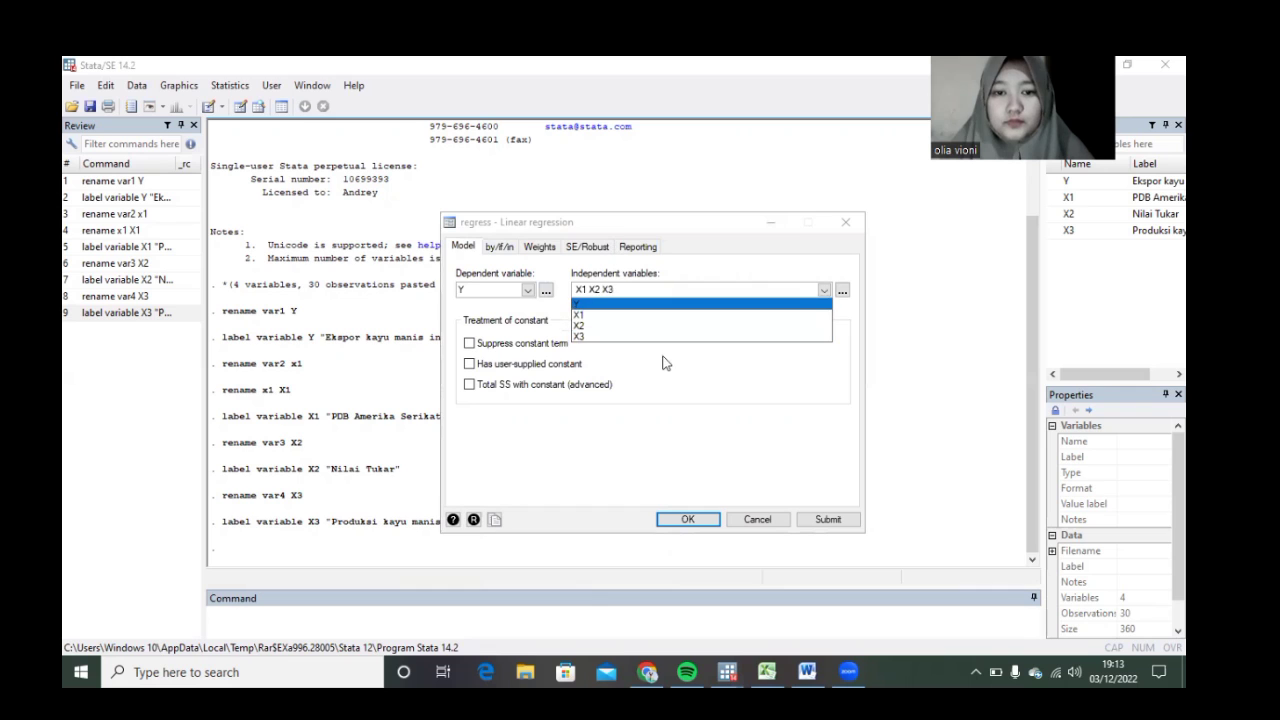
{"action": "left_click", "coordinate": [587, 250]}
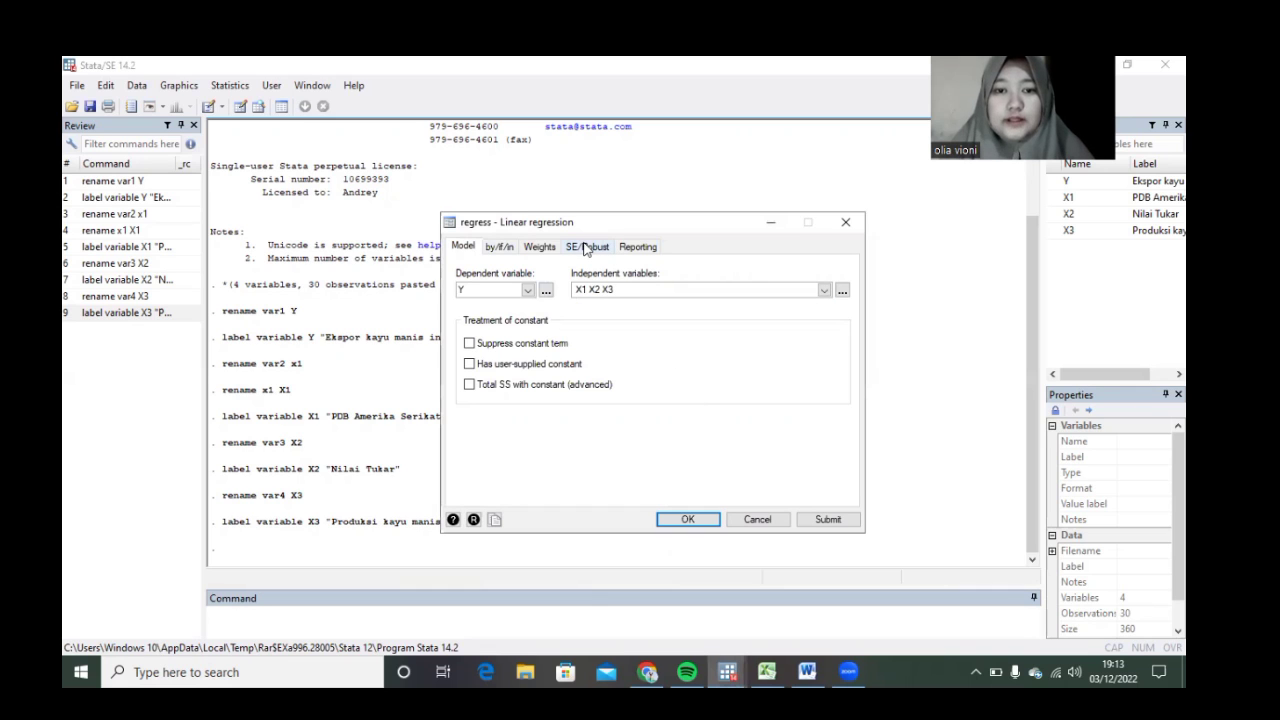
Keep the standard error type at Default standard errors and run the regression
{"action": "left_click", "coordinate": [587, 248]}
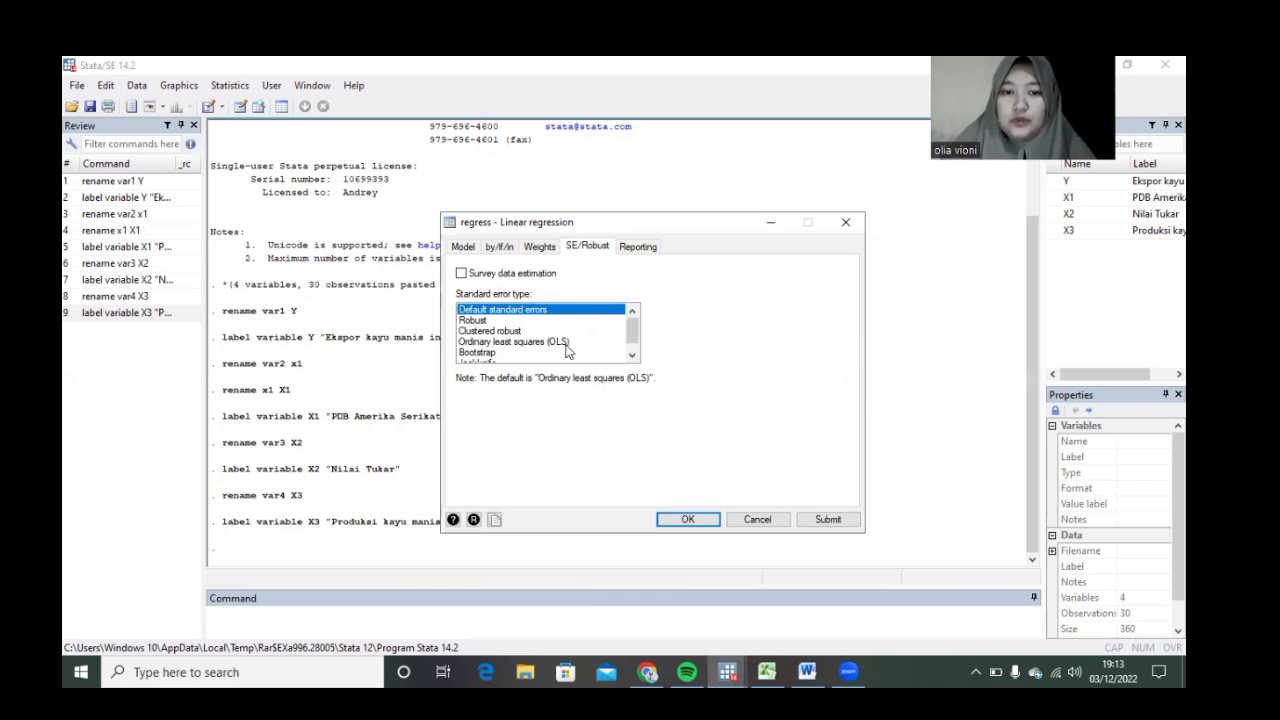
{"action": "left_click", "coordinate": [566, 341]}
{"action": "left_click", "coordinate": [568, 312]}
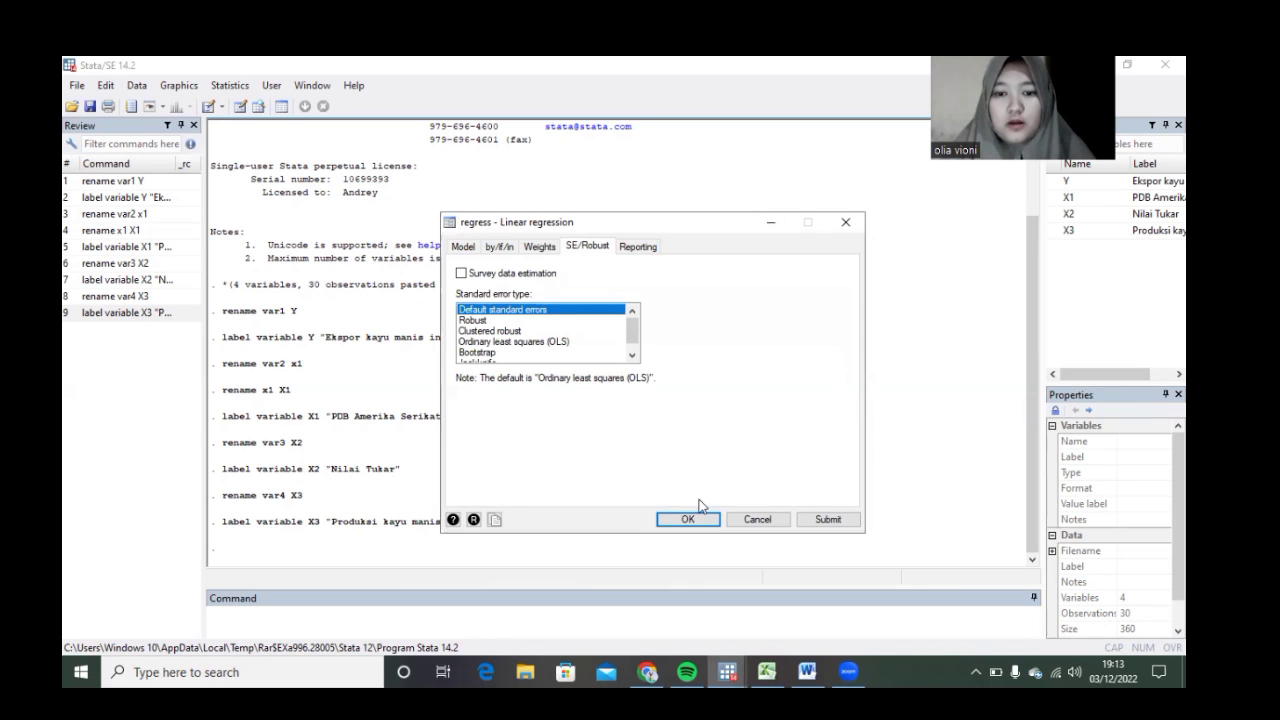
{"action": "left_click", "coordinate": [463, 246]}
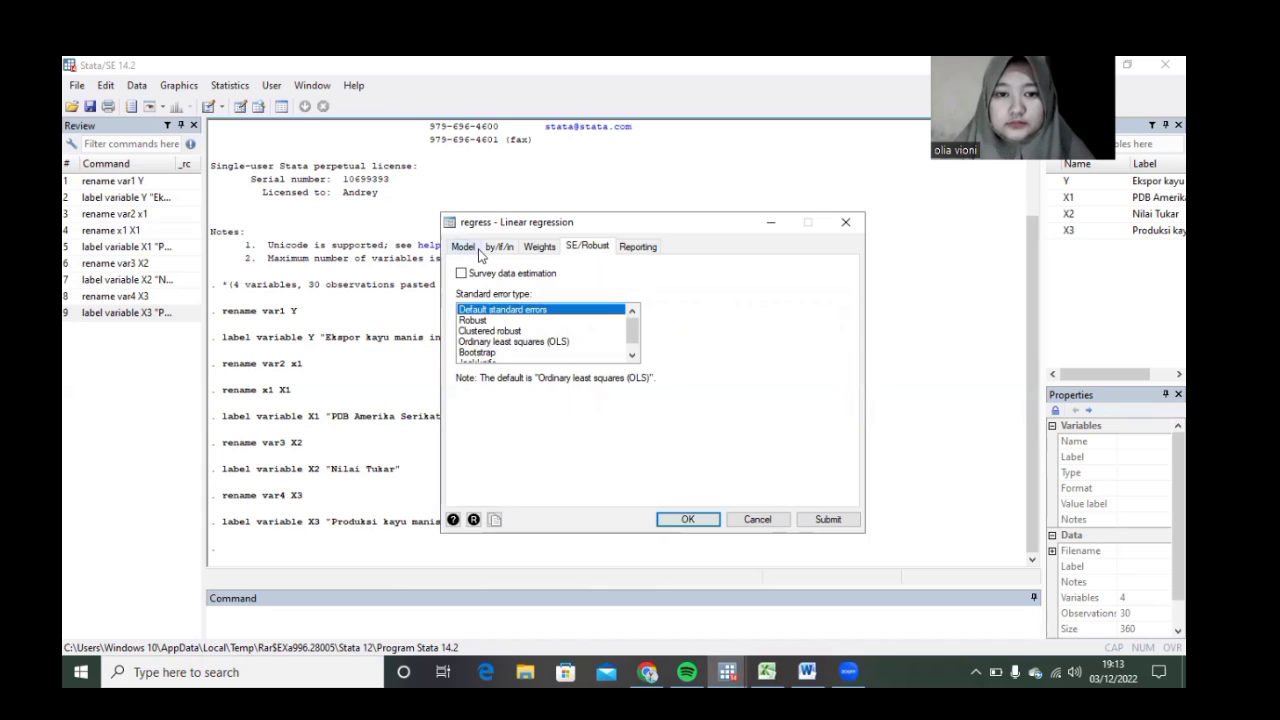
{"action": "left_click", "coordinate": [688, 520]}
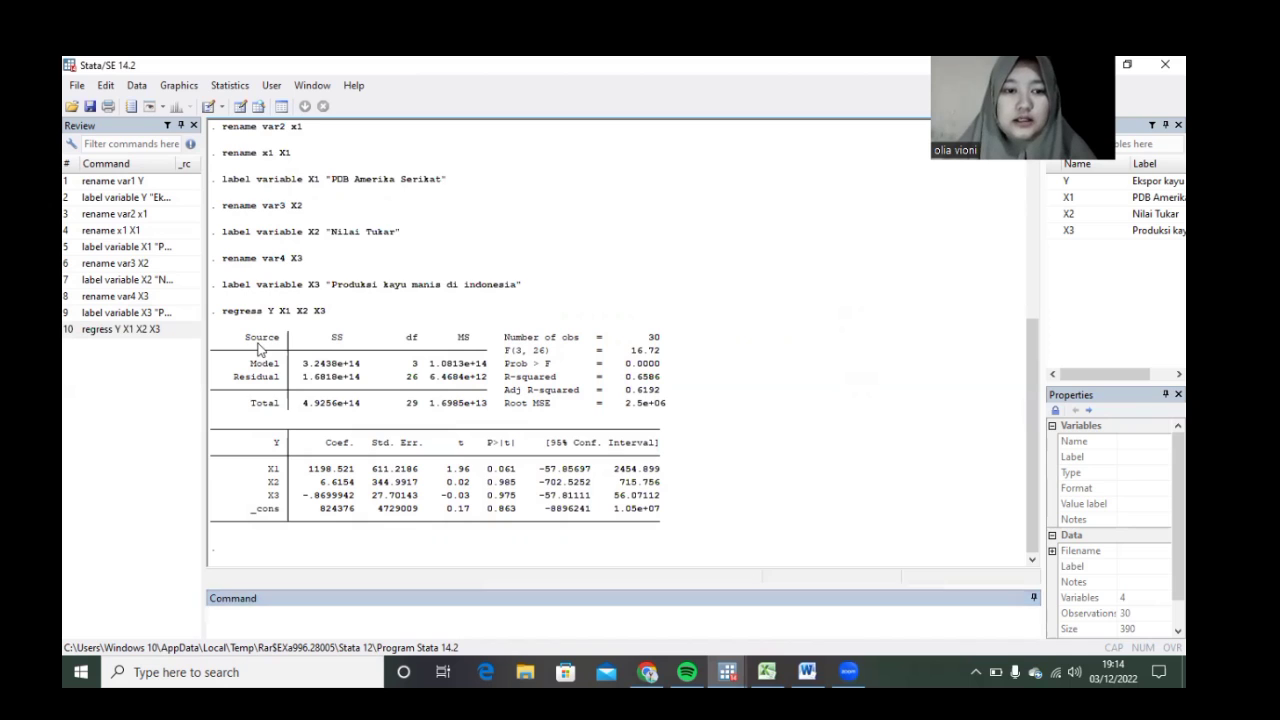
Copy both regression result tables from the output as a picture
{"action": "left_click_drag", "start_coordinate": [530, 528], "coordinate": [588, 556]}
{"action": "left_click", "coordinate": [572, 547]}
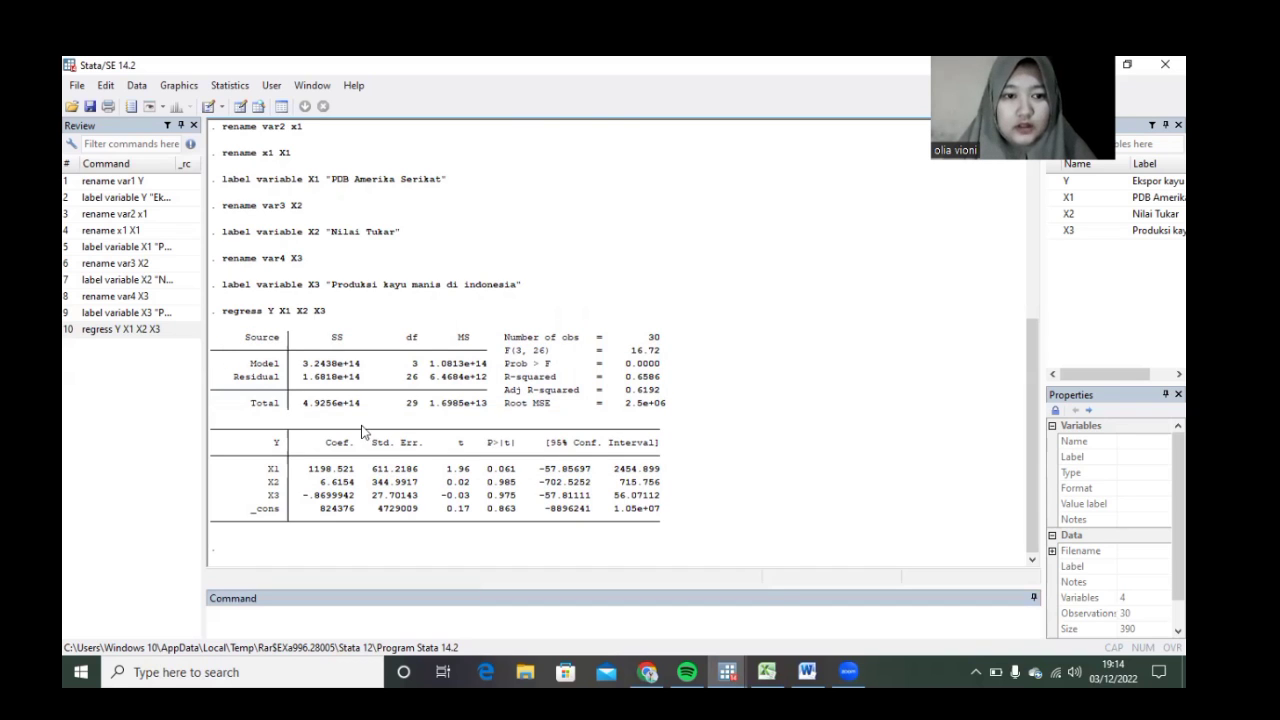
{"action": "left_click_drag", "start_coordinate": [293, 377], "coordinate": [640, 525]}
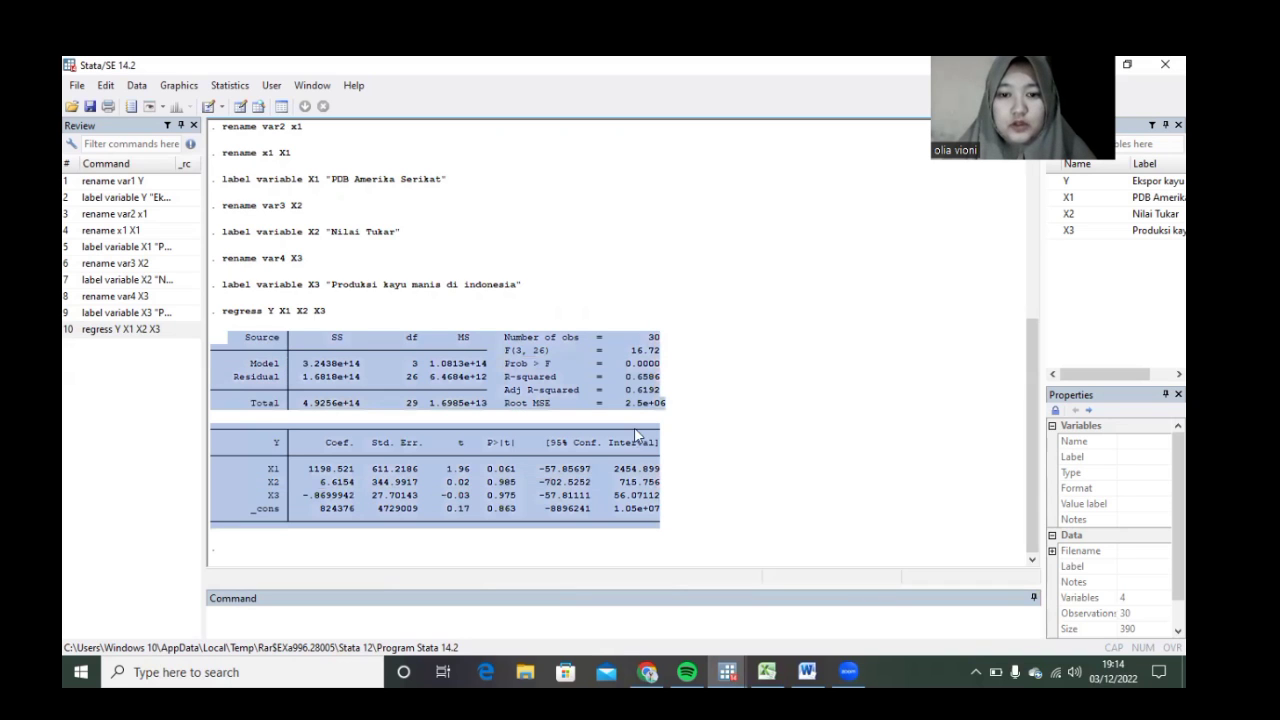
{"action": "right_click", "coordinate": [666, 320]}
{"action": "left_click", "coordinate": [673, 345]}
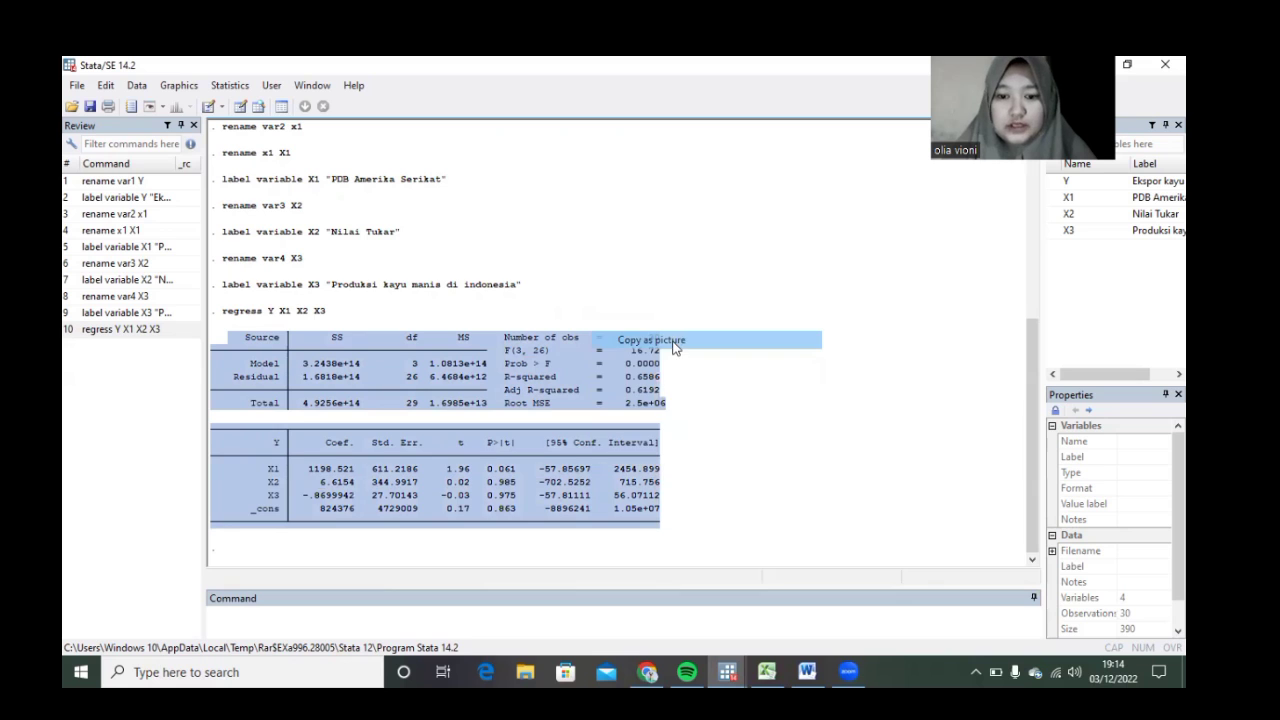
Switch to the Word document and start the regression equation below the pasted result tables with "Y ="
{"action": "left_click", "coordinate": [808, 670]}
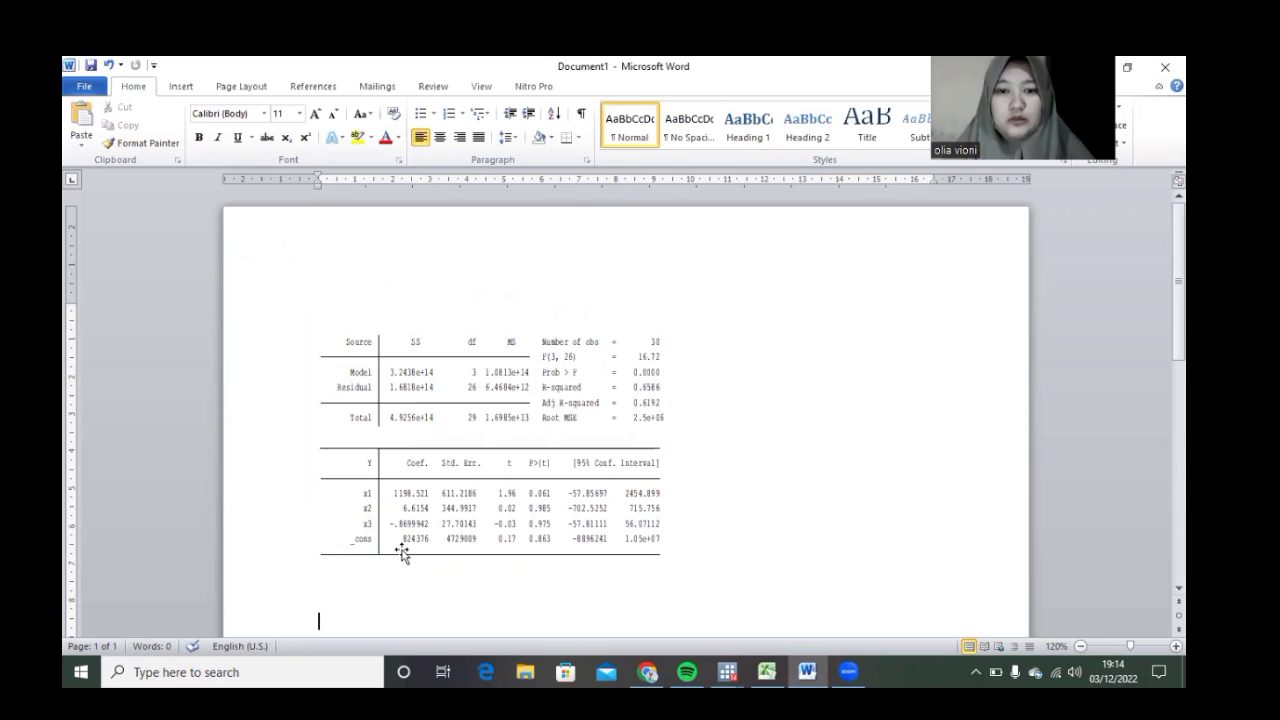
{"action": "scroll", "coordinate": [472, 452], "scroll_direction": "down", "scroll_amount": 4}
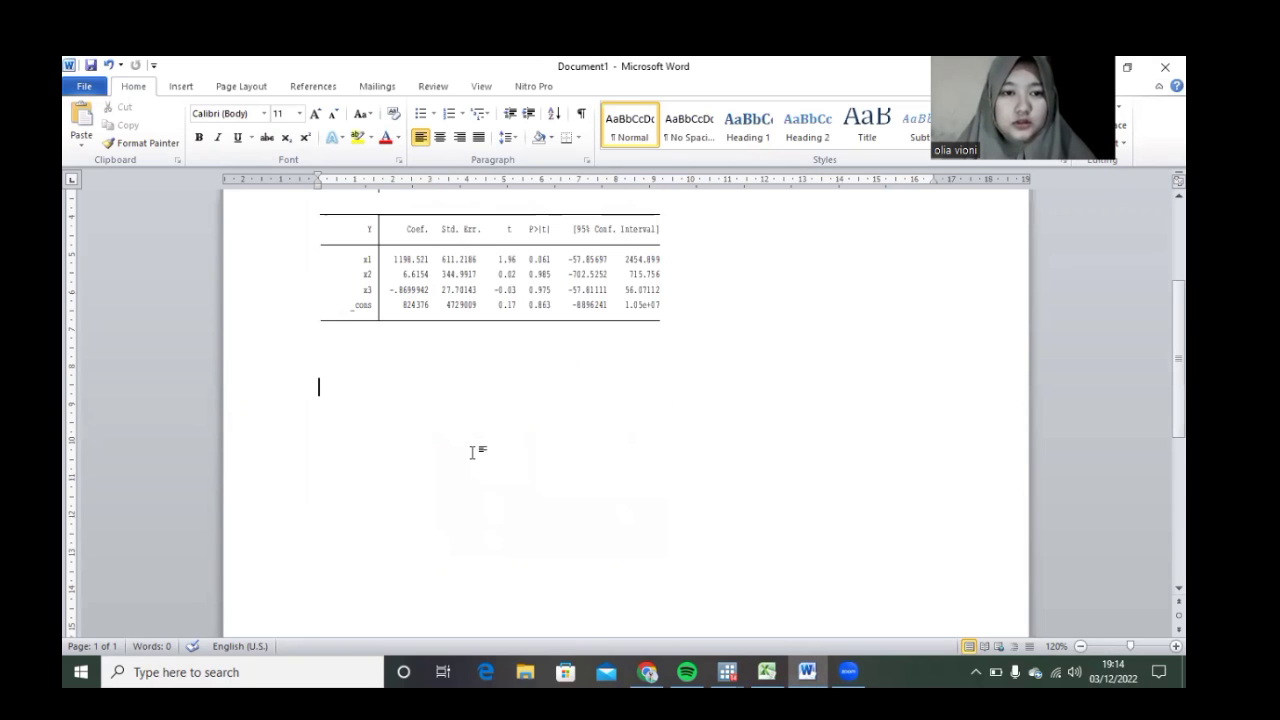
{"action": "scroll", "coordinate": [472, 452], "scroll_direction": "up", "scroll_amount": 1}
{"action": "type", "text": "y"}
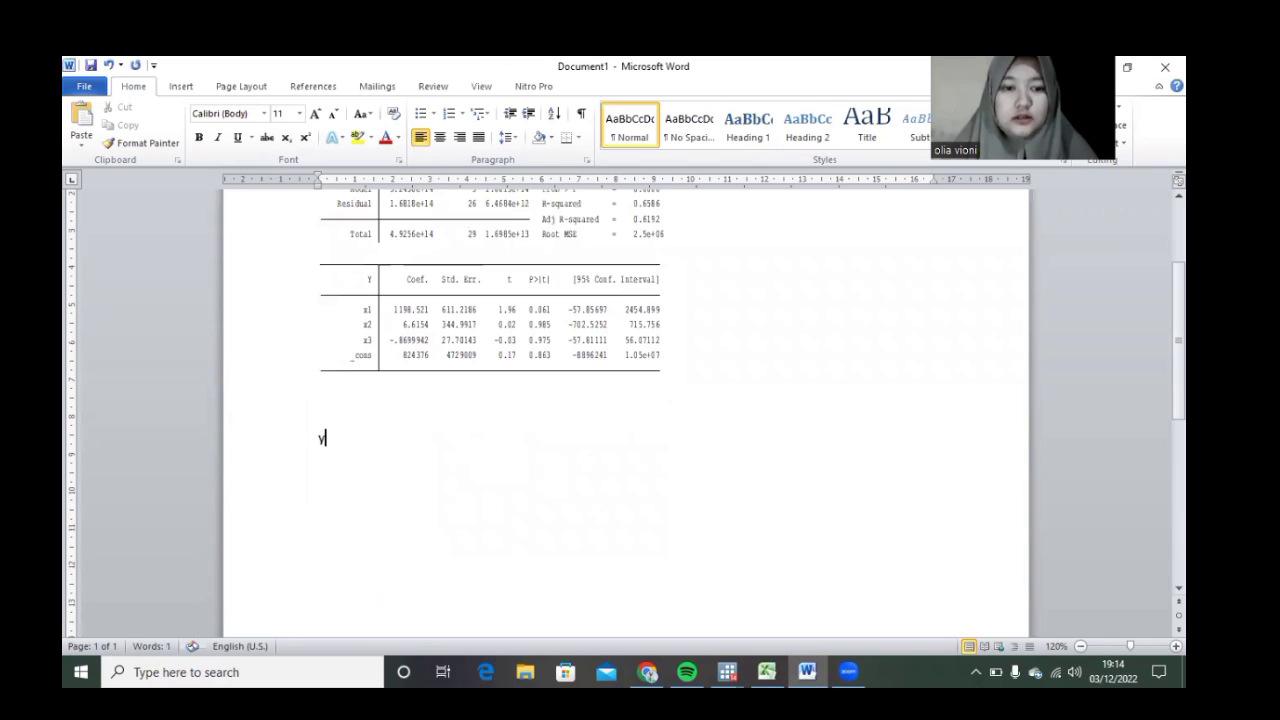
{"action": "key", "text": "BackSpace"}
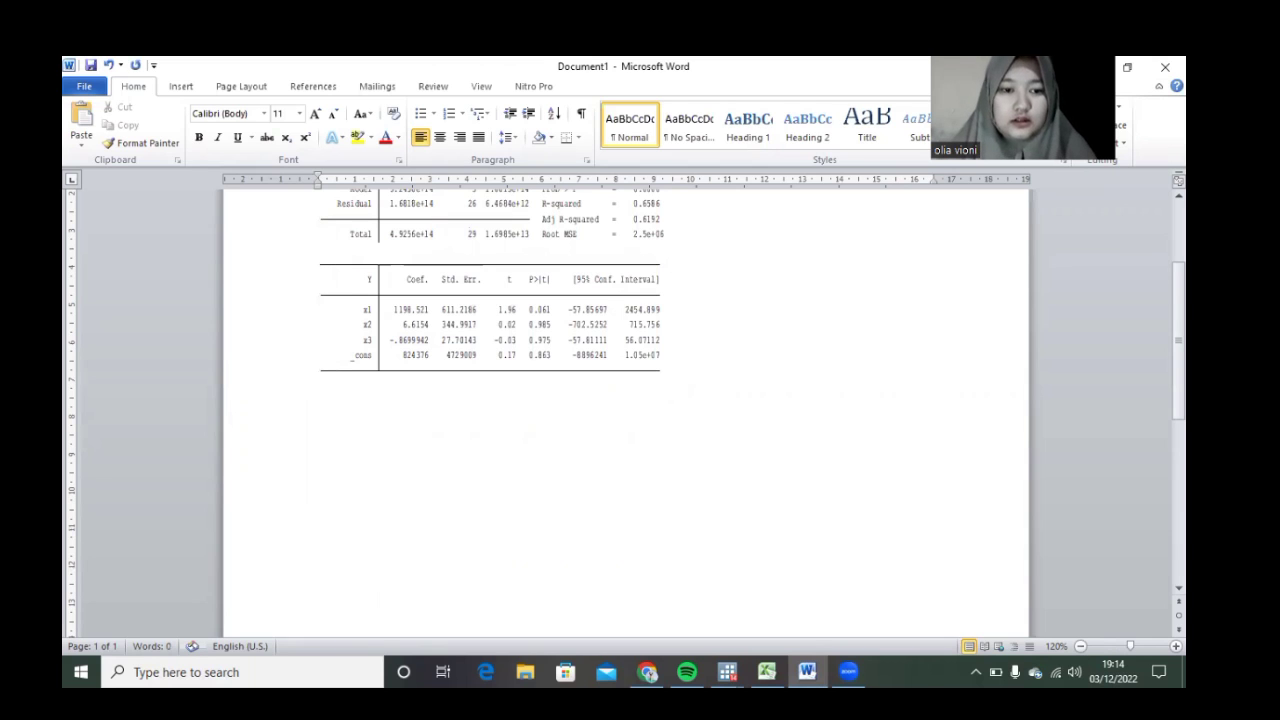
{"action": "type", "text": "Y"}
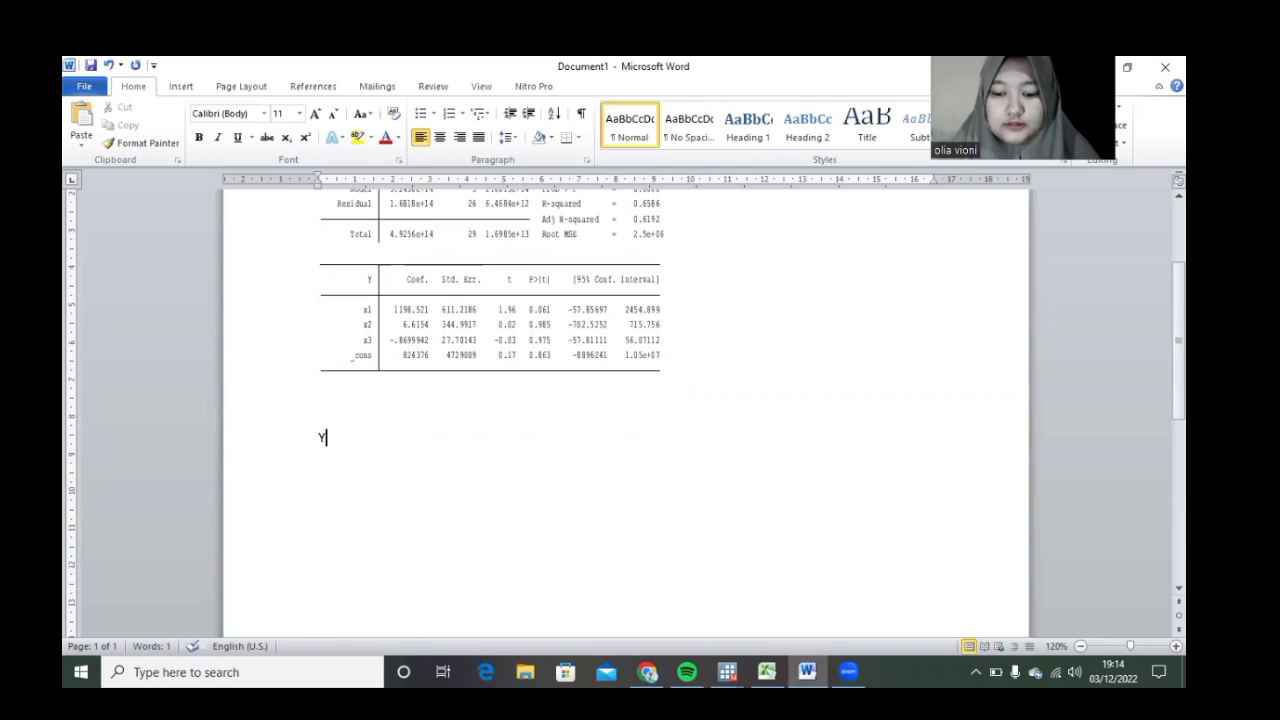
{"action": "type", "text": " +"}
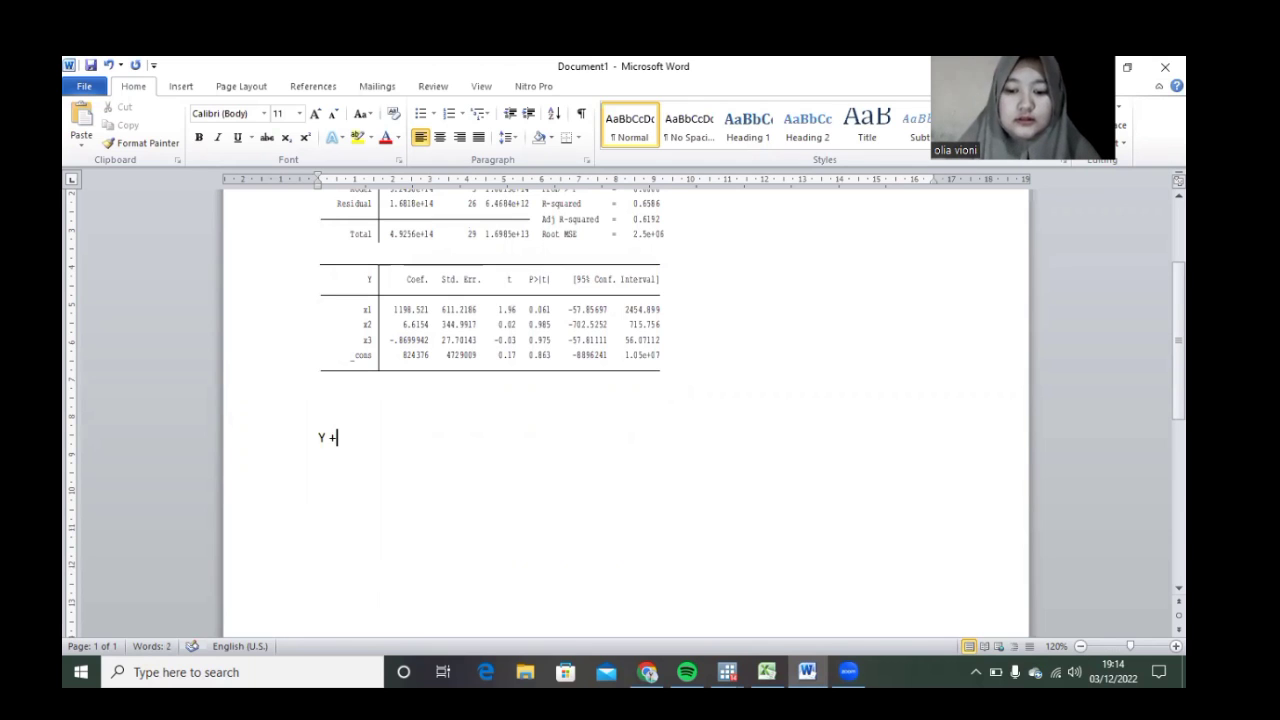
{"action": "left_click", "coordinate": [320, 437]}
{"action": "type", "text": "="}
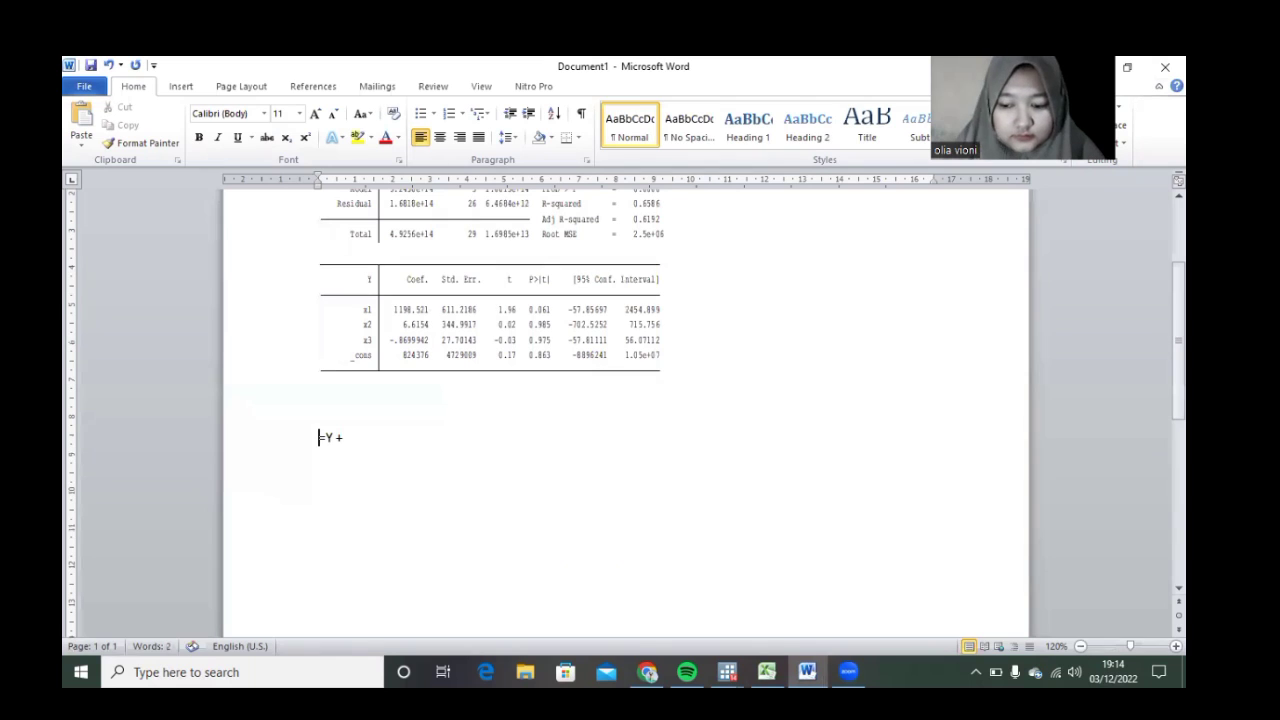
{"action": "key", "text": "BackSpace"}
{"action": "left_click", "coordinate": [362, 437]}
{"action": "key", "text": "BackSpace"}
{"action": "key", "text": "BackSpace"}
{"action": "type", "text": "="}
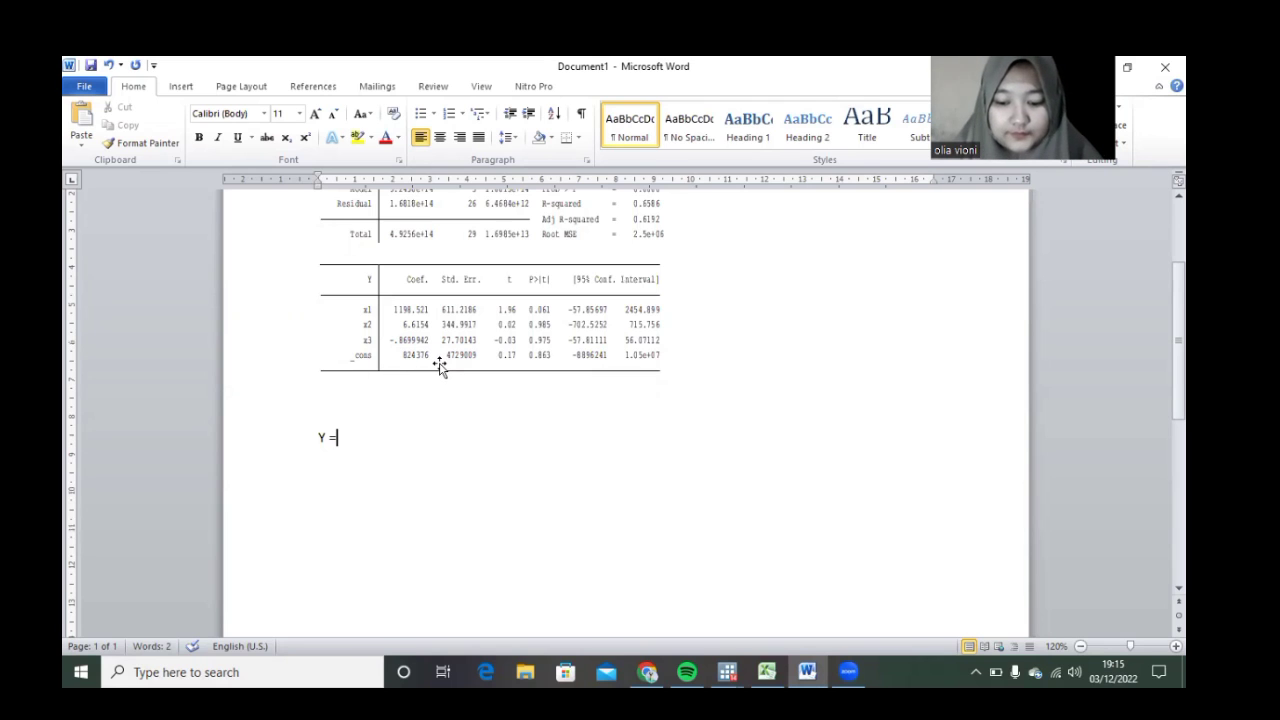
Continue the equation with the constant 824 and the first predictor term, +1198.52X1
{"action": "type", "text": "824"}
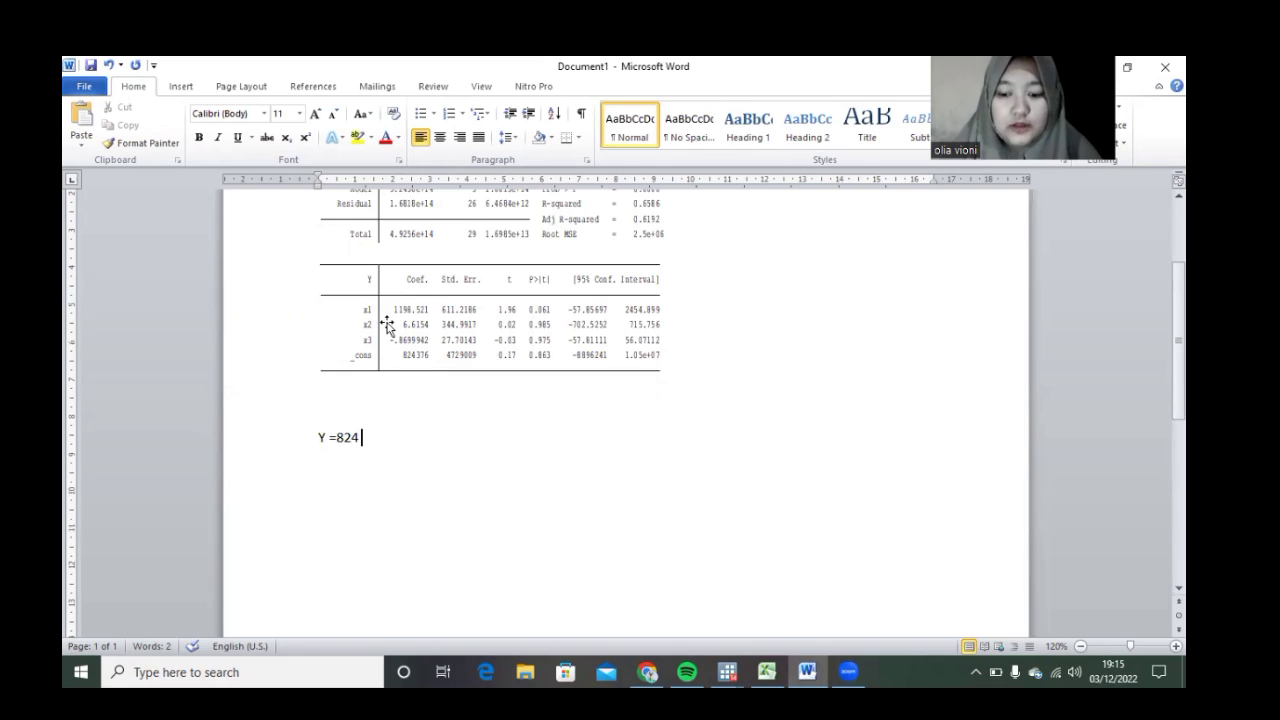
{"action": "type", "text": "+ "}
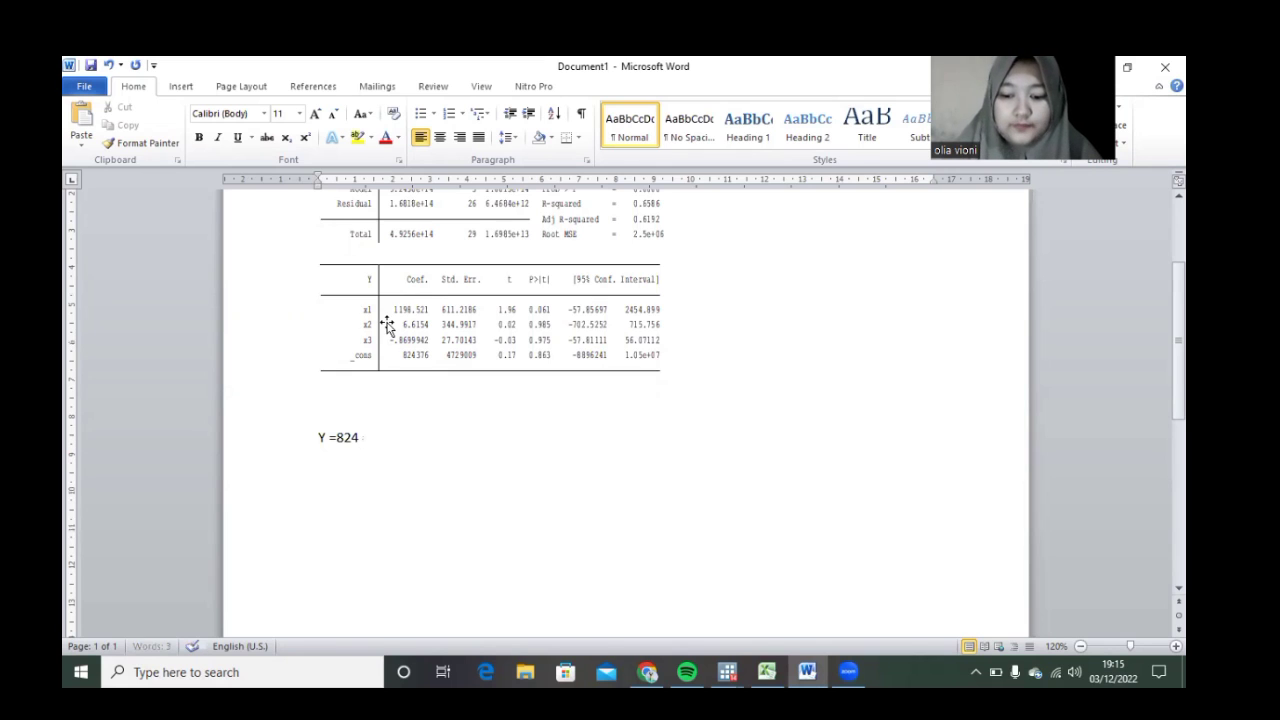
{"action": "type", "text": "1198"}
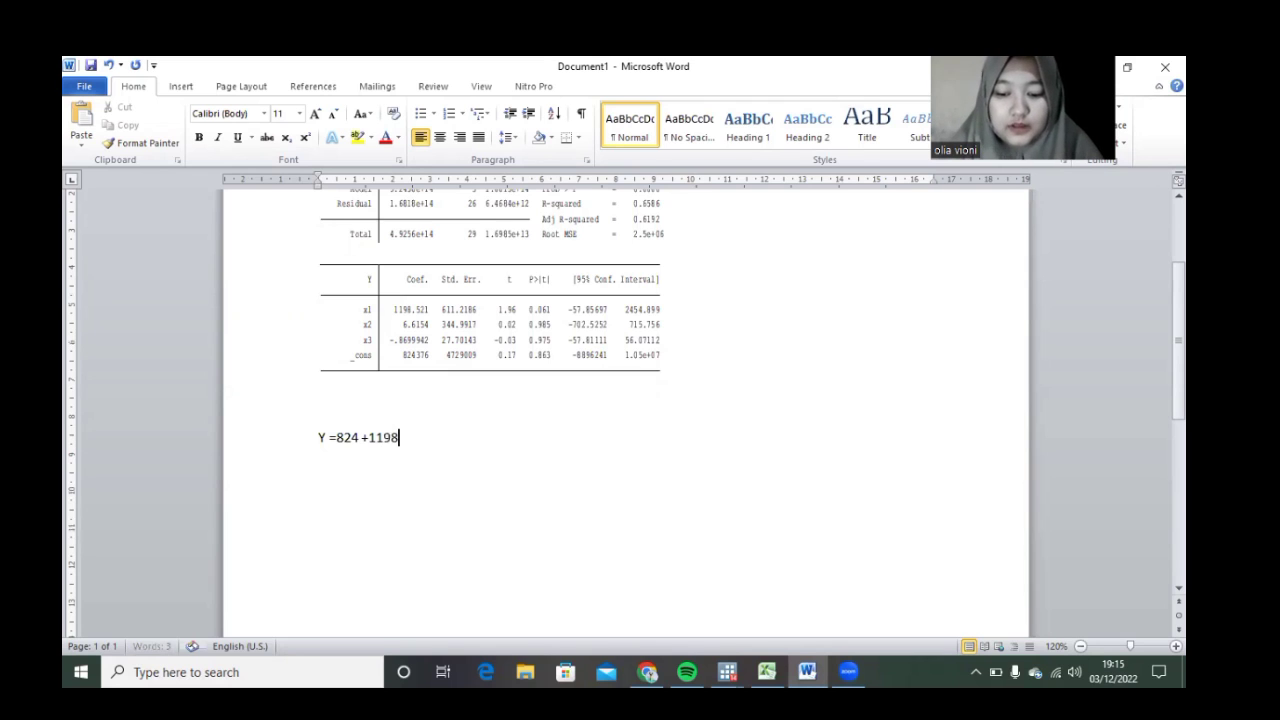
{"action": "type", "text": "."}
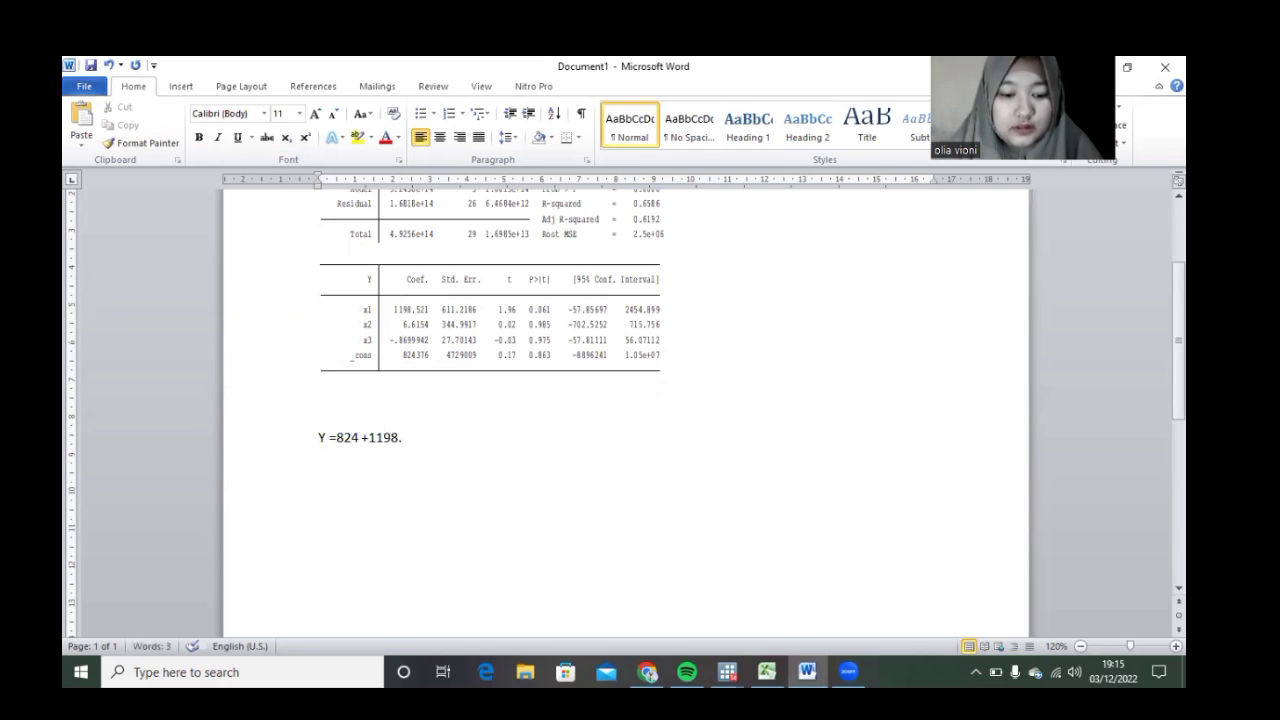
{"action": "type", "text": "52"}
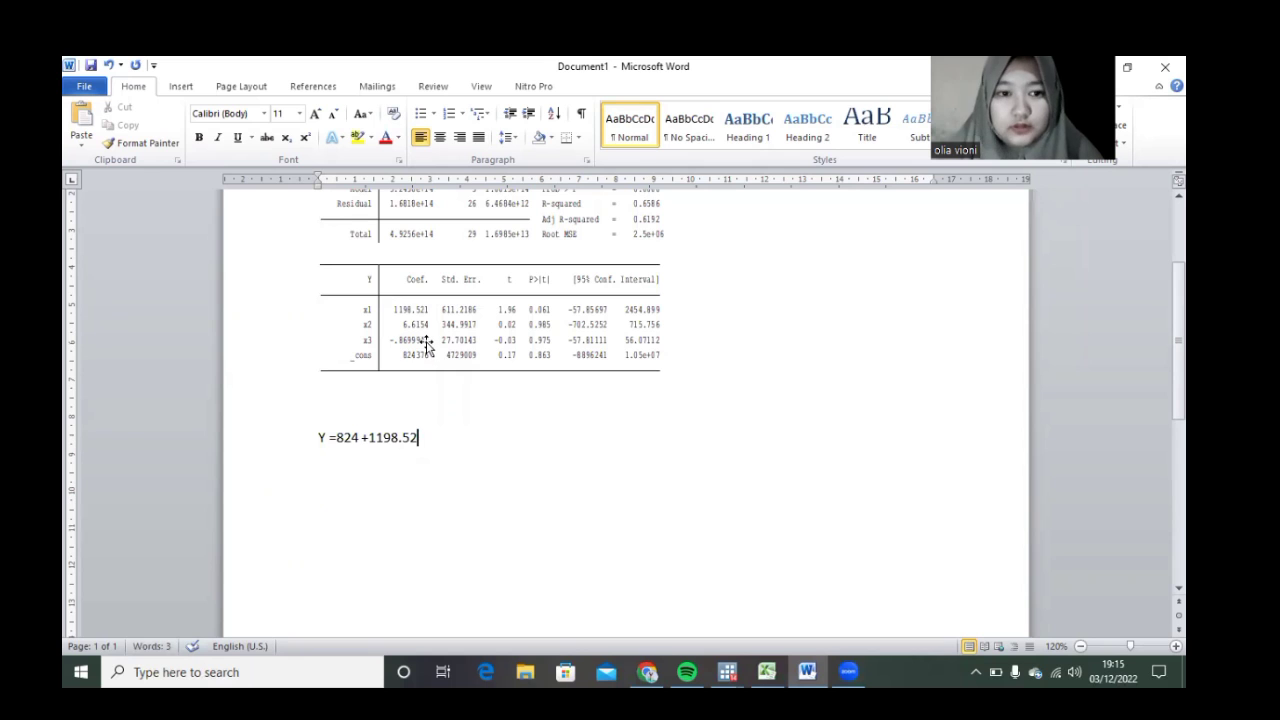
{"action": "type", "text": "X1"}
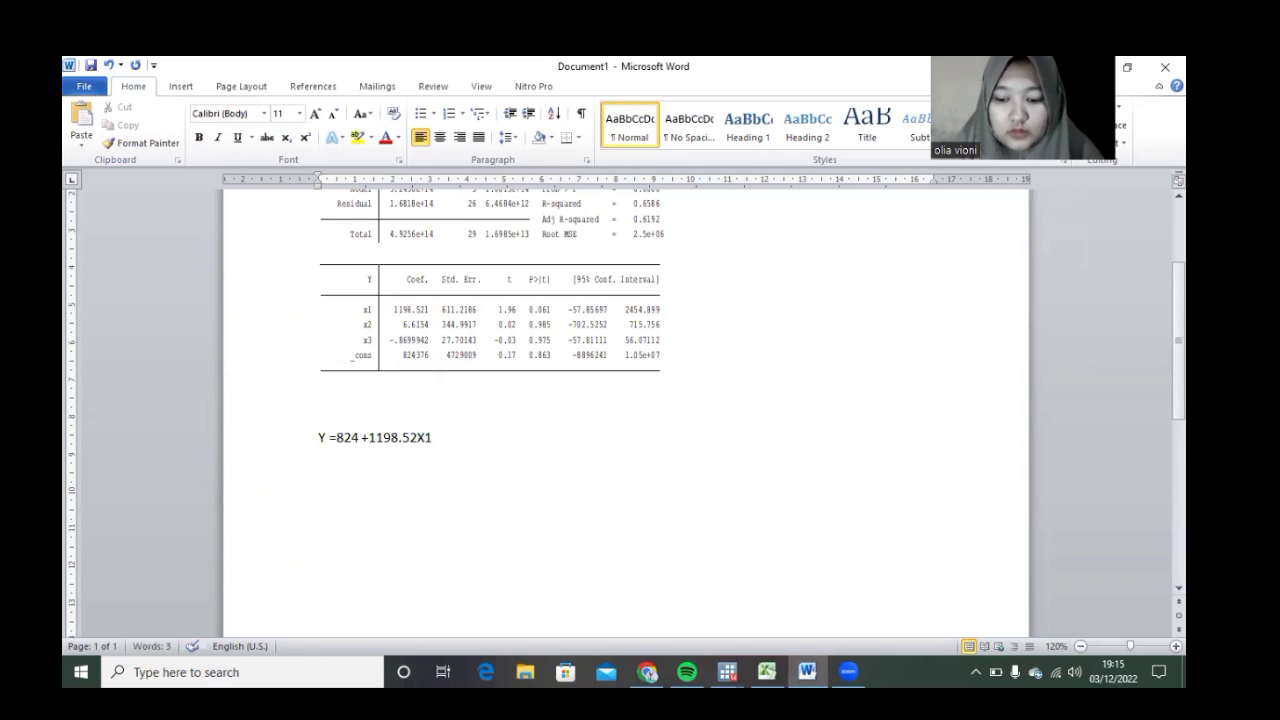
Append the second predictor term, +6.615X2, to the regression equation
{"action": "type", "text": " +"}
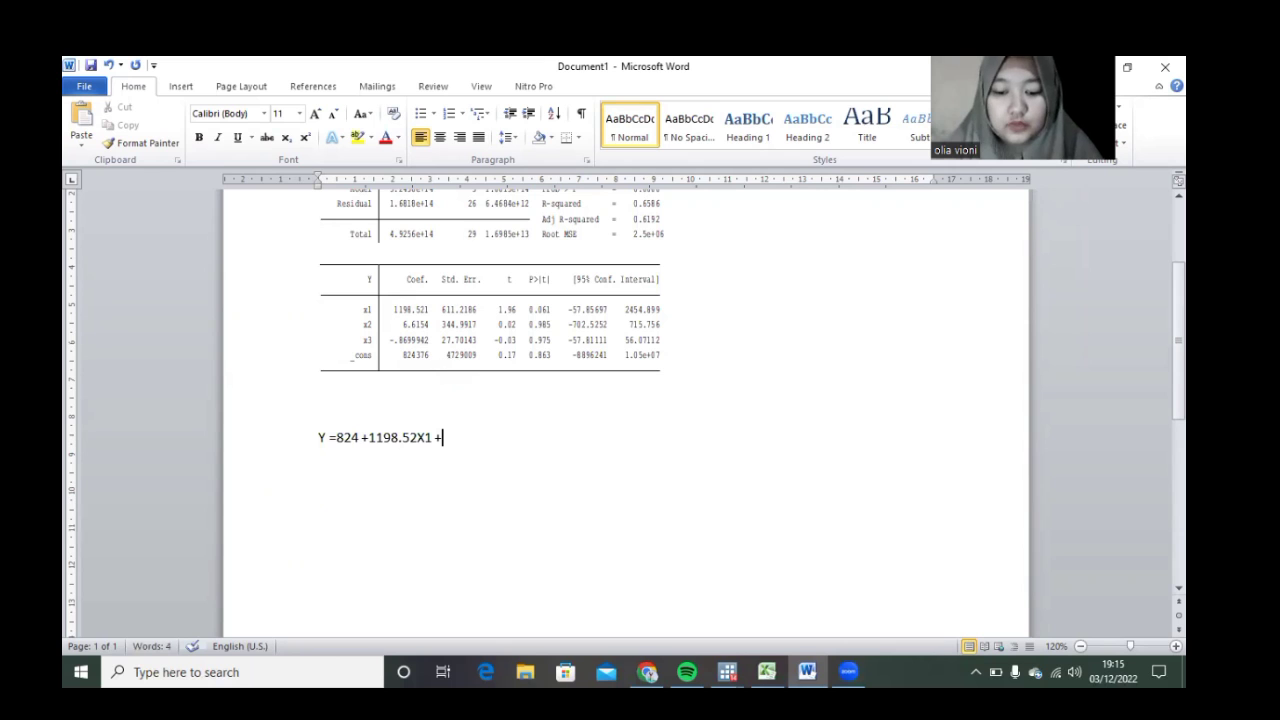
{"action": "type", "text": "6.6"}
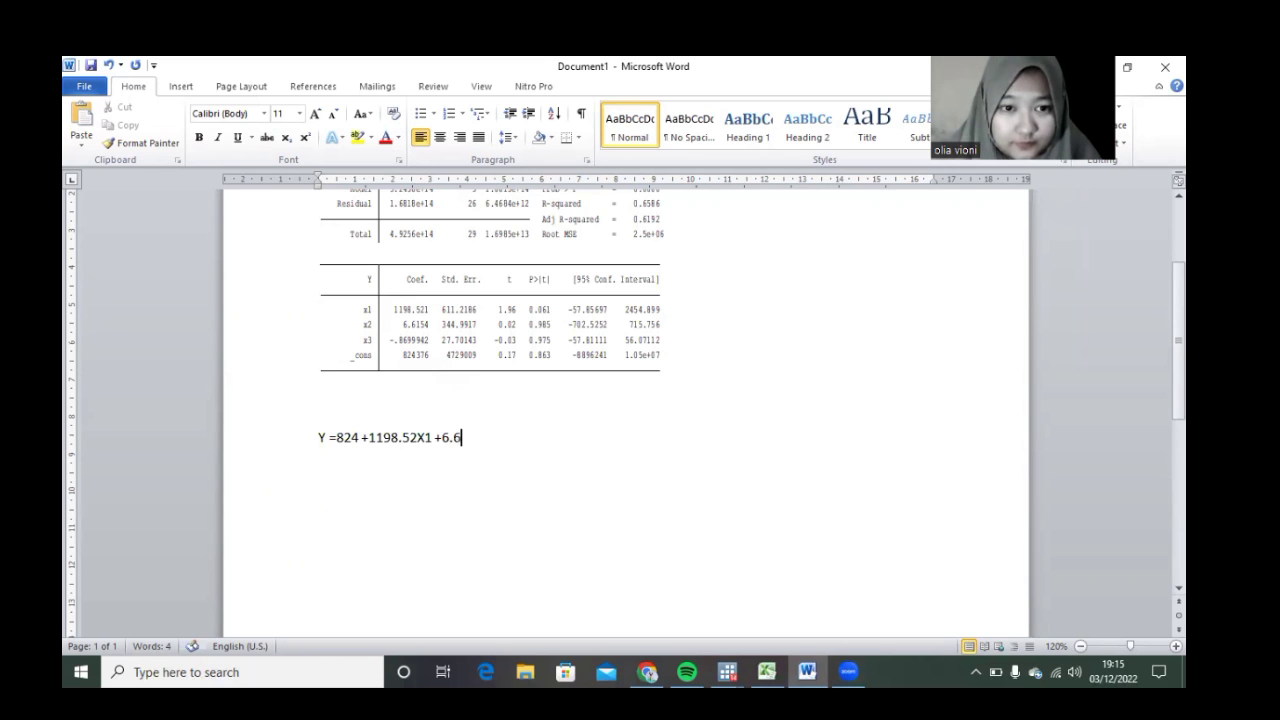
{"action": "type", "text": "1"}
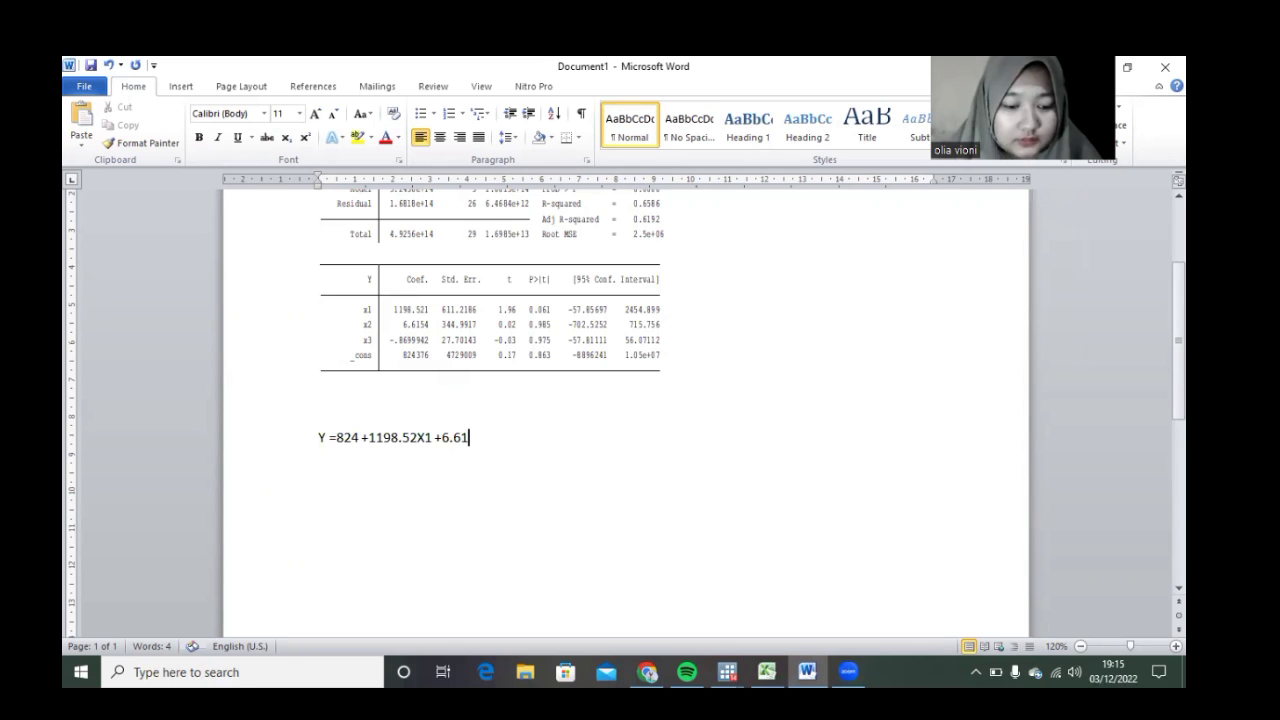
{"action": "type", "text": "5"}
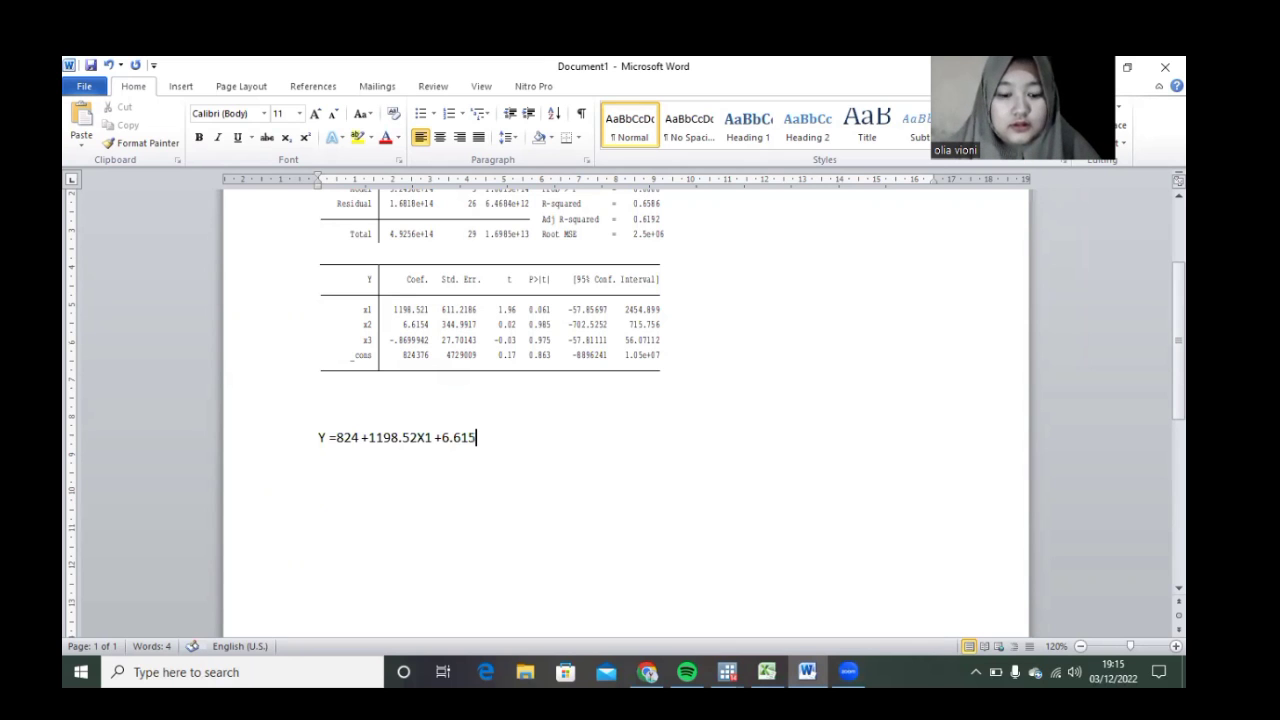
{"action": "type", "text": "X2"}
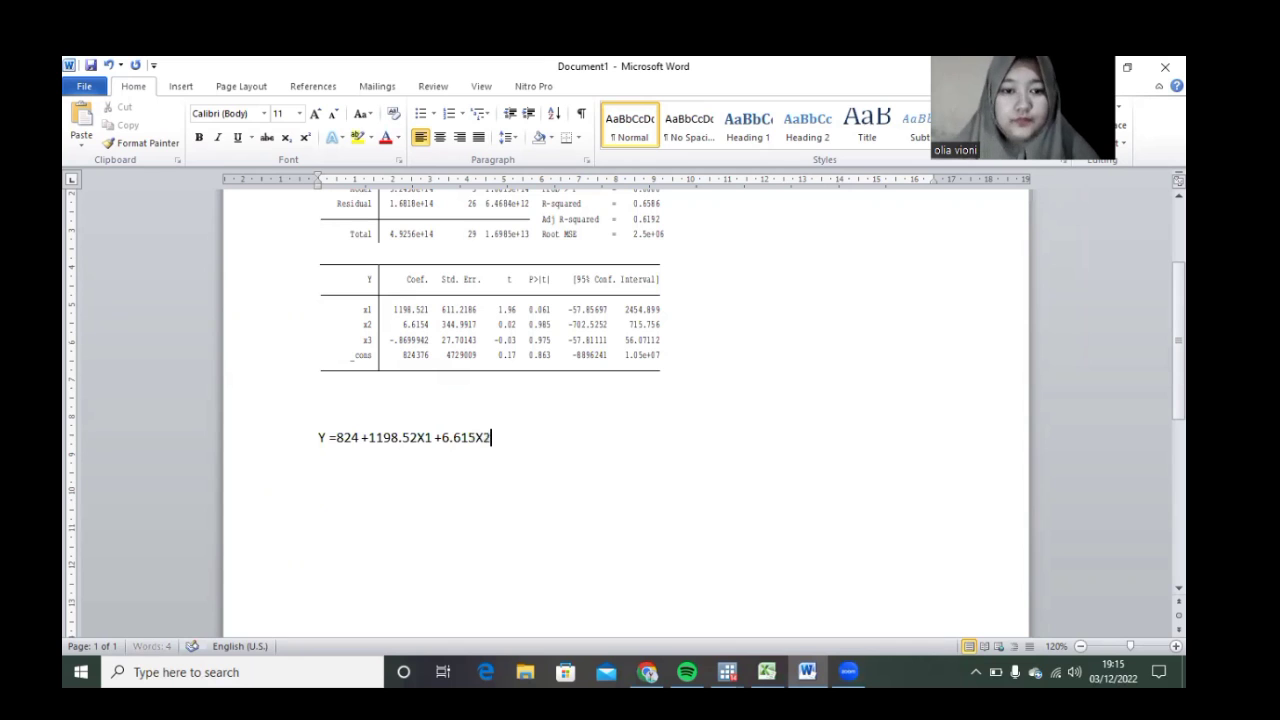
Add spacing around both plus signs in the equation to separate its terms
{"action": "left_click", "coordinate": [437, 437]}
{"action": "left_click", "coordinate": [443, 437]}
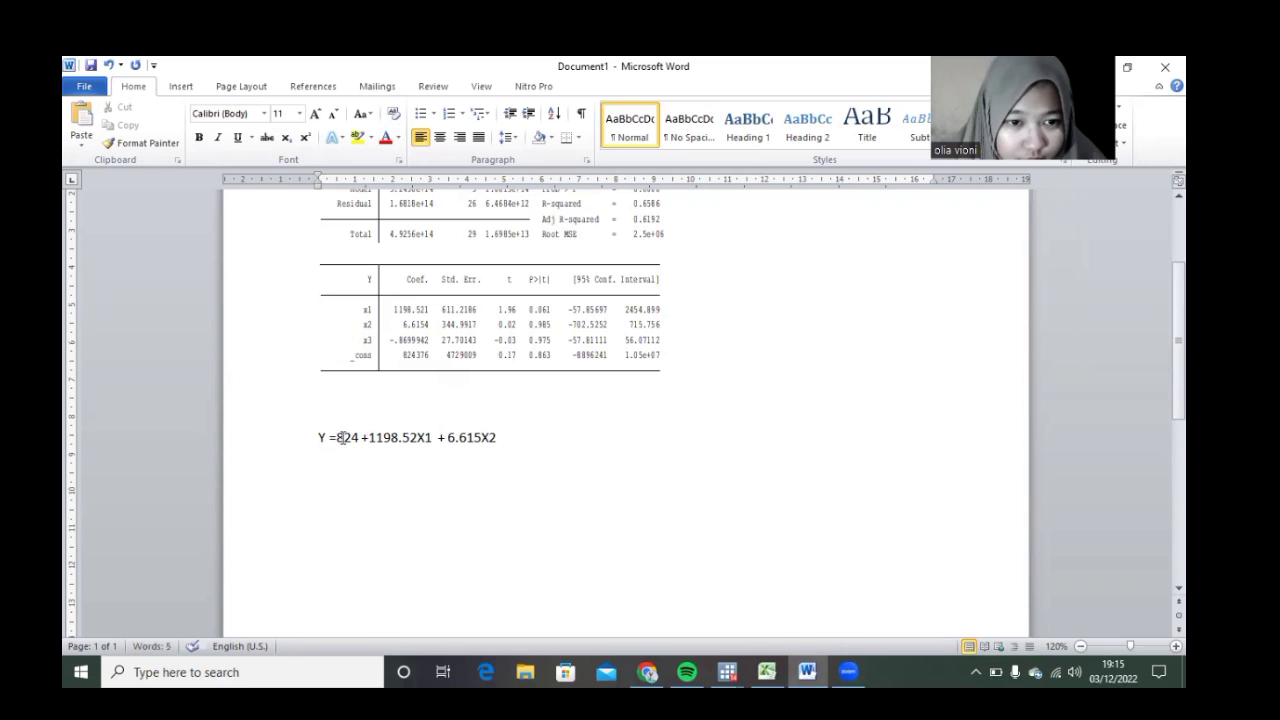
{"action": "left_click", "coordinate": [369, 437]}
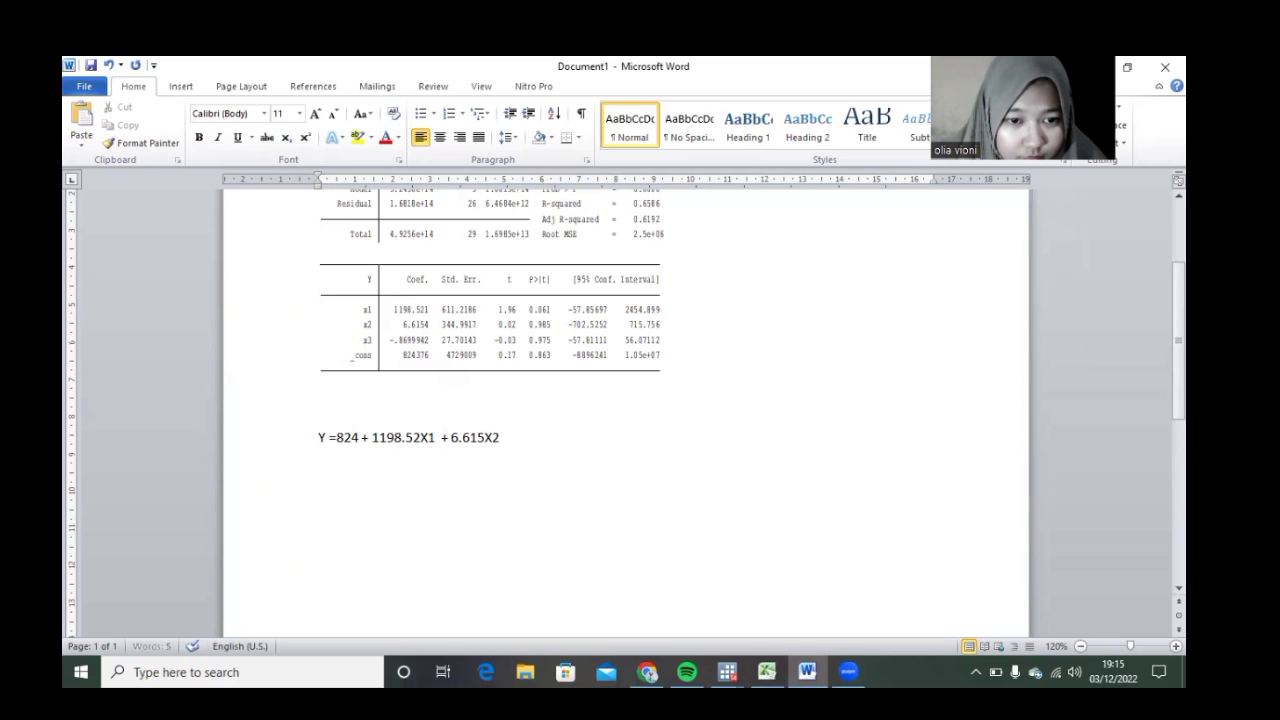
{"action": "left_click", "coordinate": [360, 437]}
{"action": "left_click", "coordinate": [517, 437]}
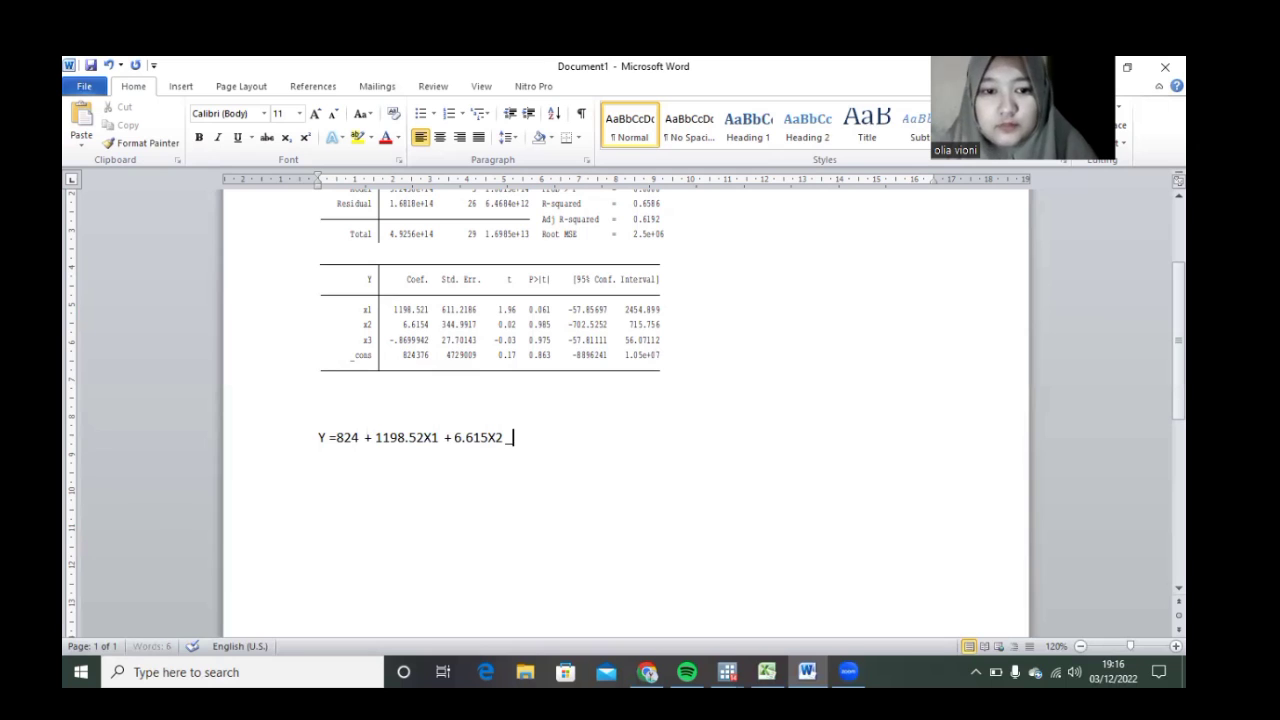
{"action": "key", "text": "BackSpace"}
{"action": "key", "text": "BackSpace"}
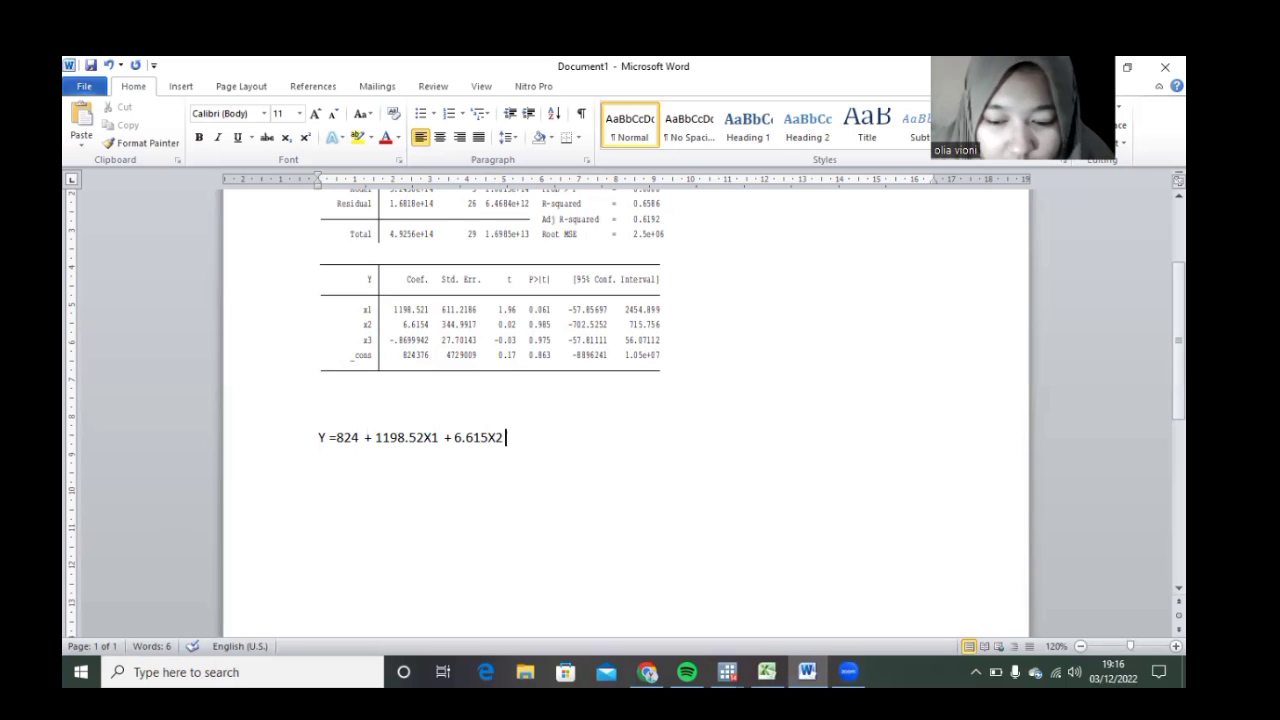
{"action": "type", "text": ";"}
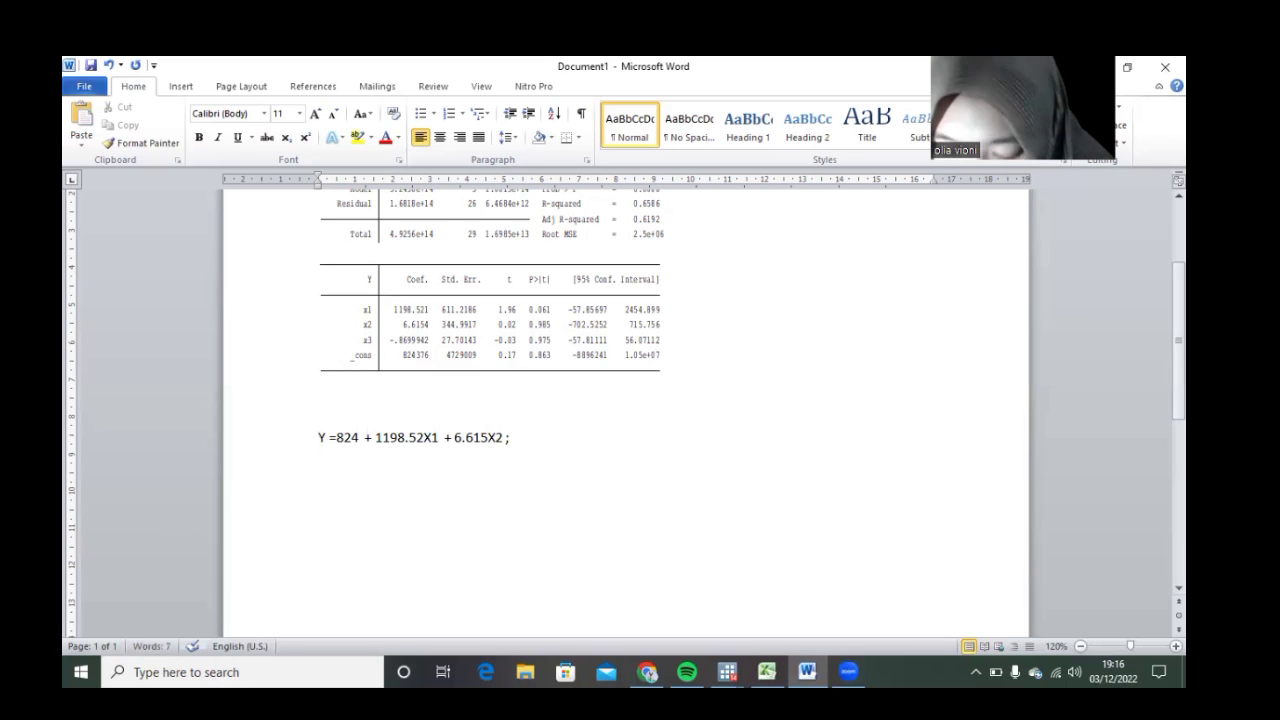
{"action": "left_click", "coordinate": [322, 437]}
{"action": "key", "text": "Delete"}
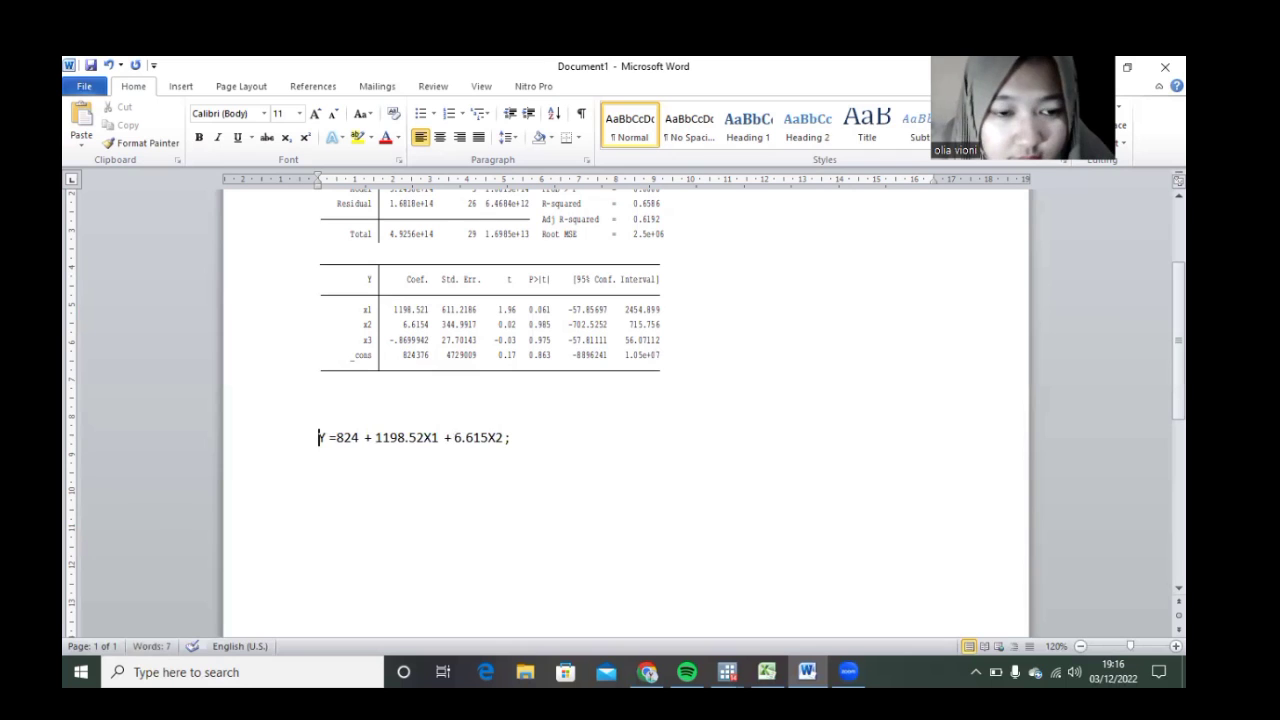
{"action": "left_click", "coordinate": [509, 437]}
{"action": "key", "text": "BackSpace"}
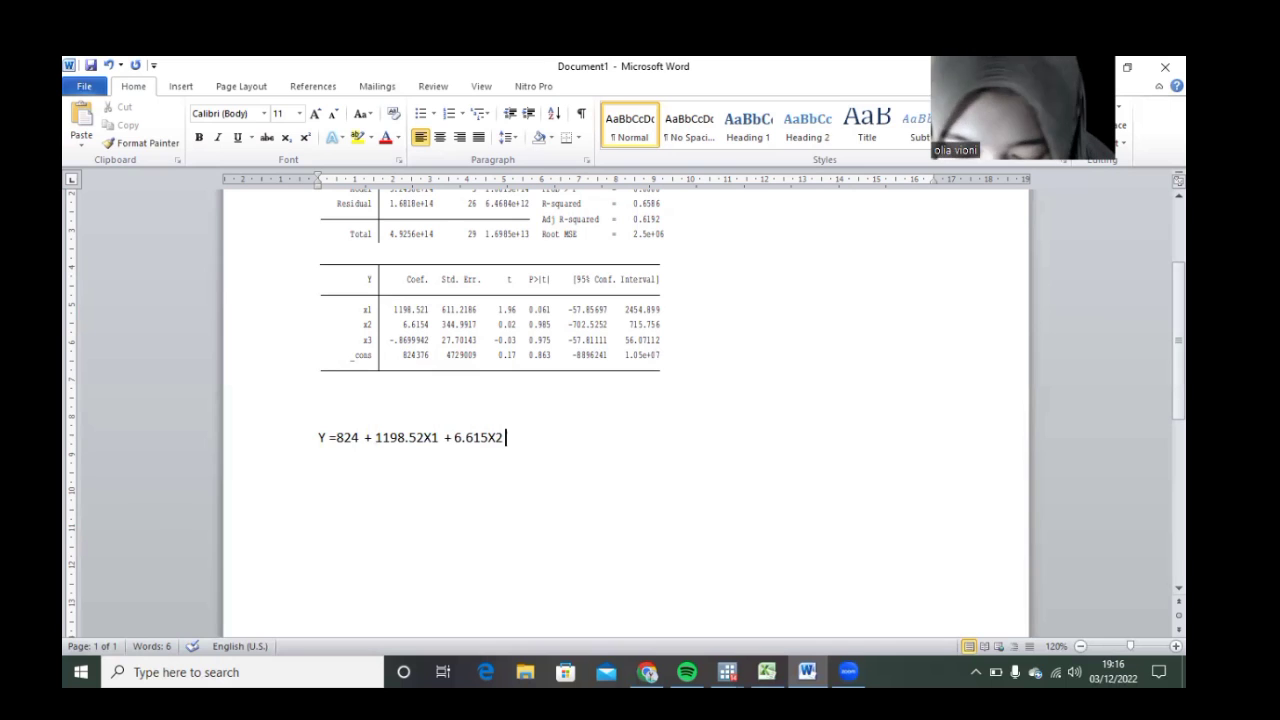
Complete the regression equation with the negative third predictor term, -0.8699X3
{"action": "type", "text": "-"}
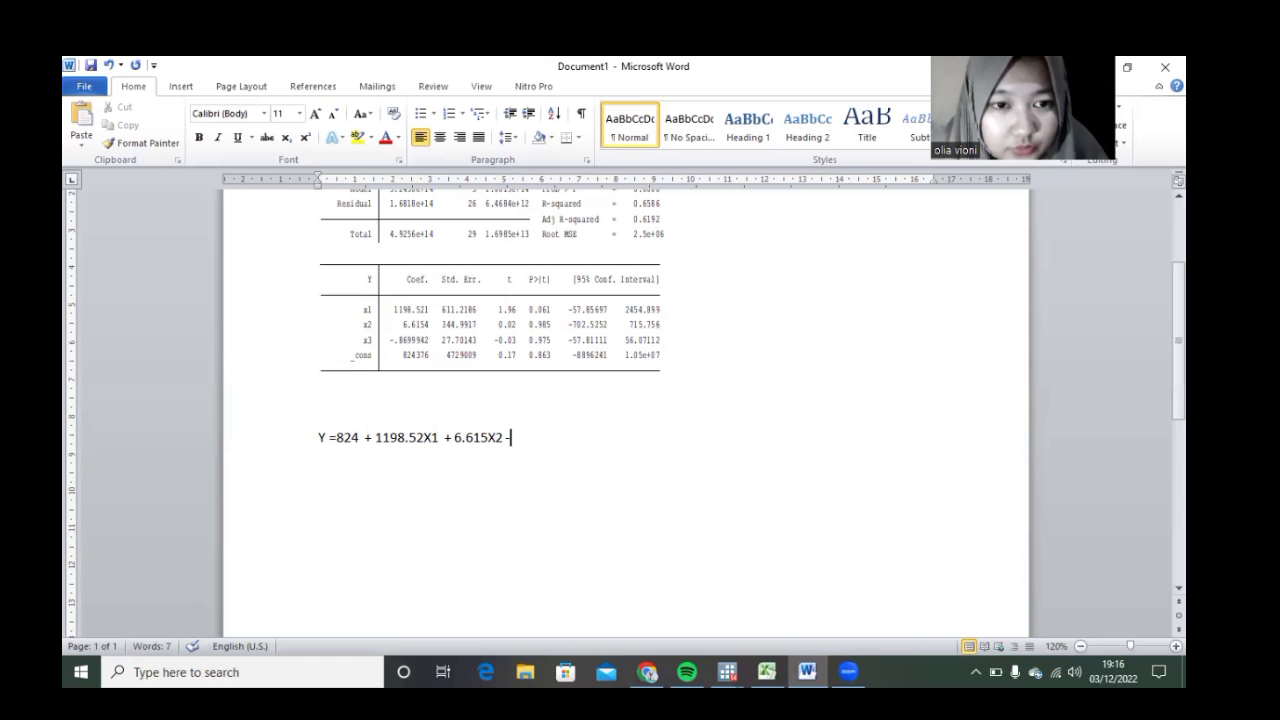
{"action": "type", "text": "0.8"}
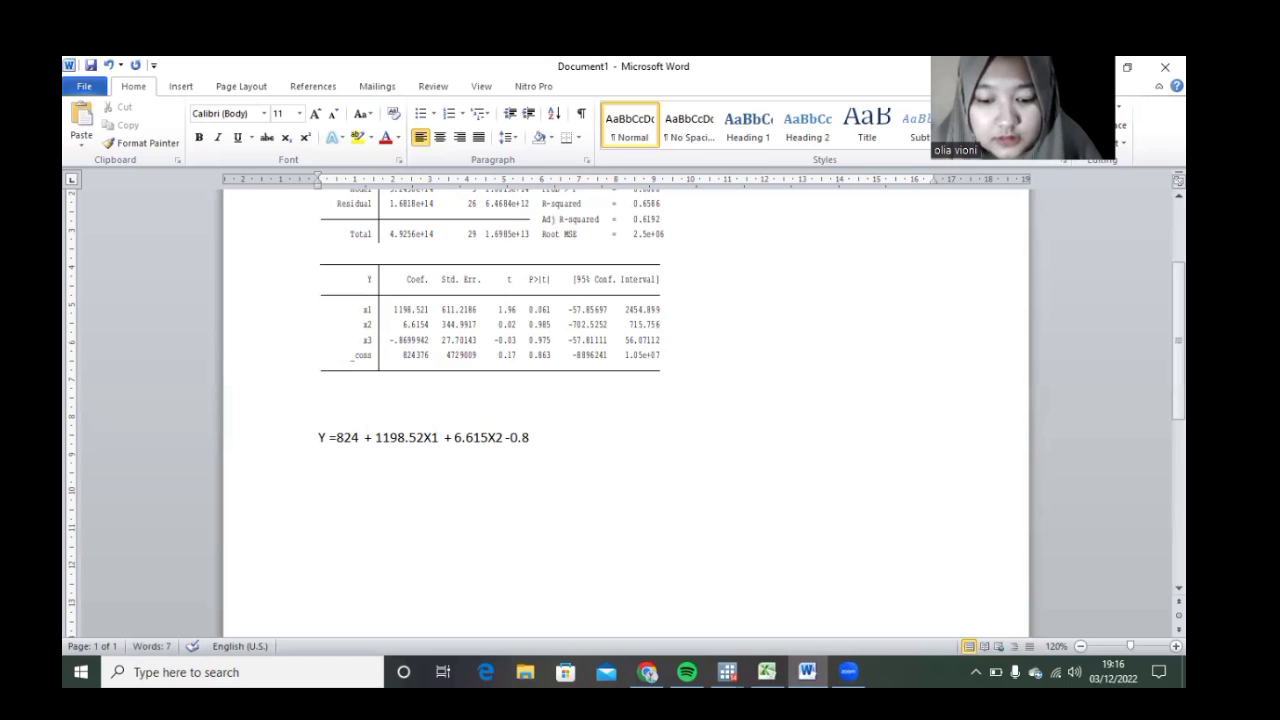
{"action": "type", "text": "699"}
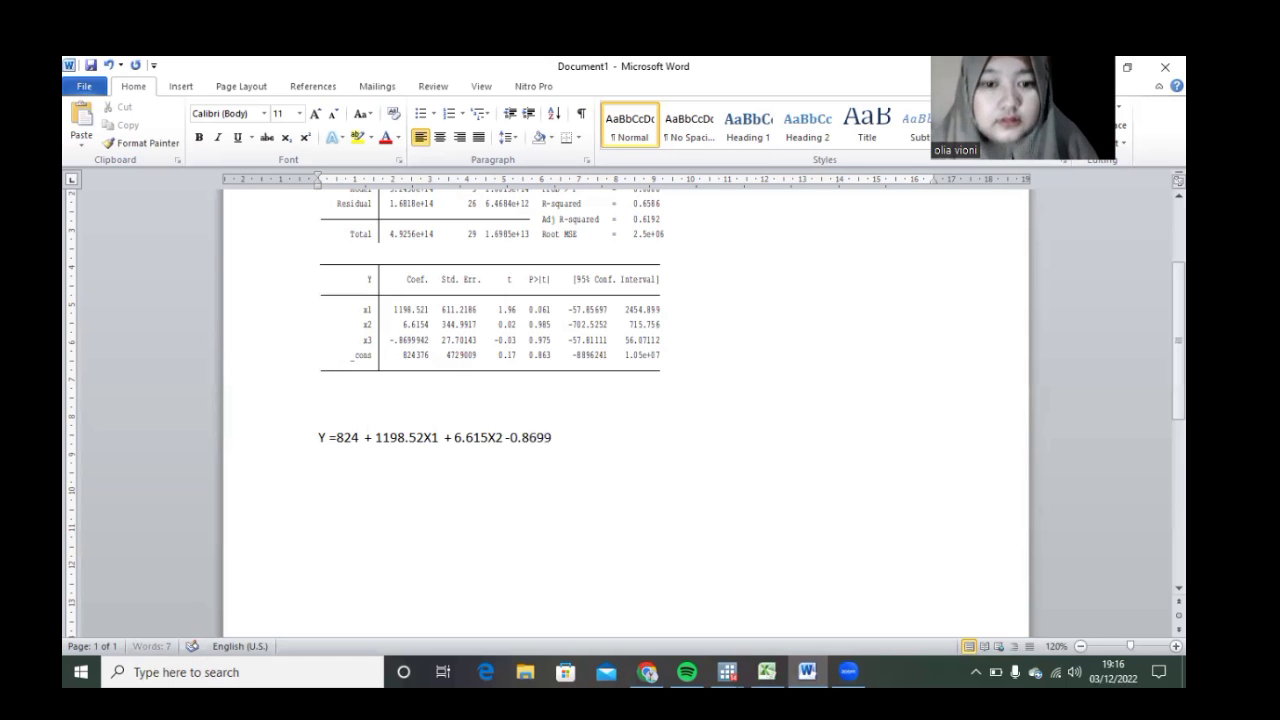
{"action": "type", "text": "X3"}
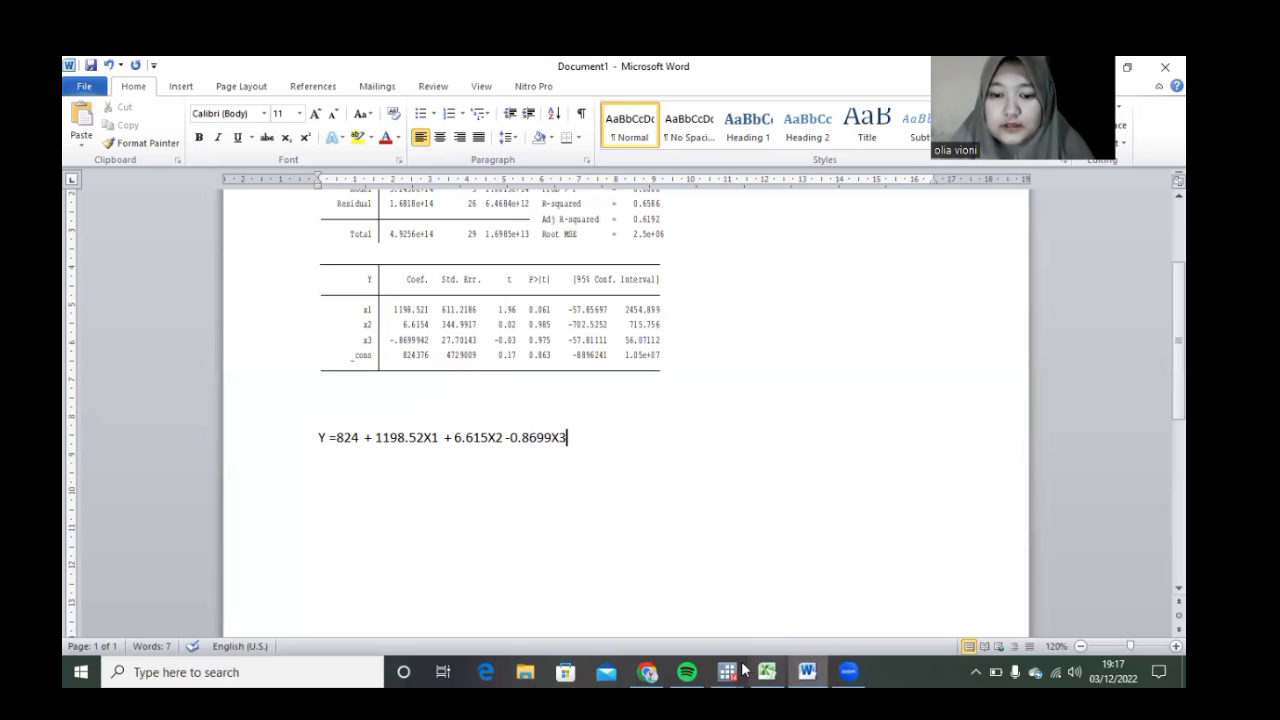
Switch to Stata and open the regression diagnostics specification tests, positioning the dialog clear of the regression results
{"action": "mouse_move", "coordinate": [737, 670]}
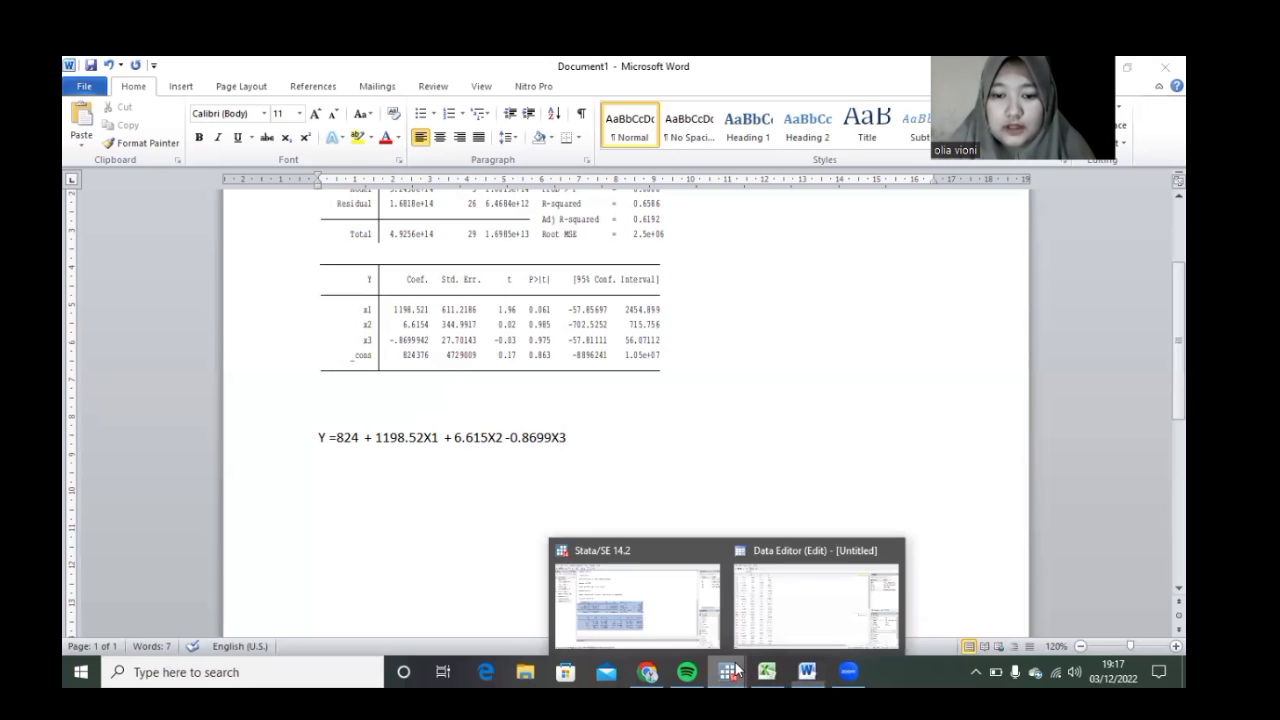
{"action": "left_click", "coordinate": [638, 588]}
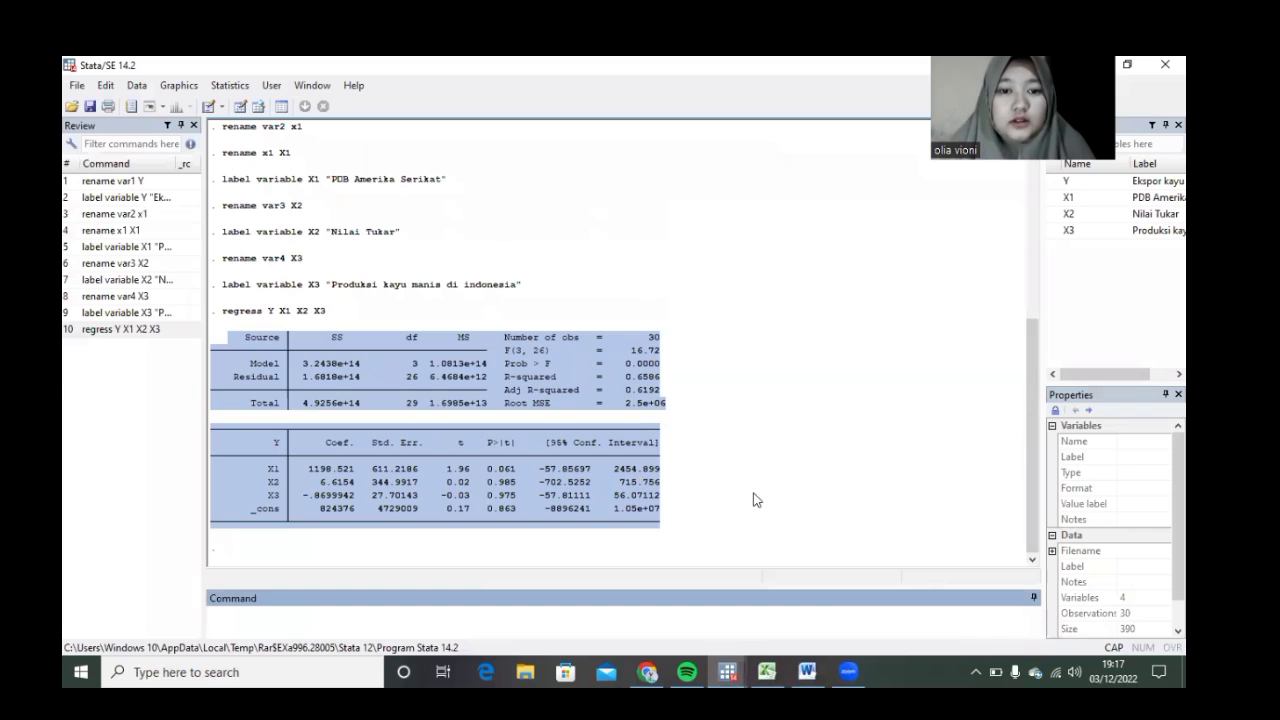
{"action": "left_click", "coordinate": [758, 500]}
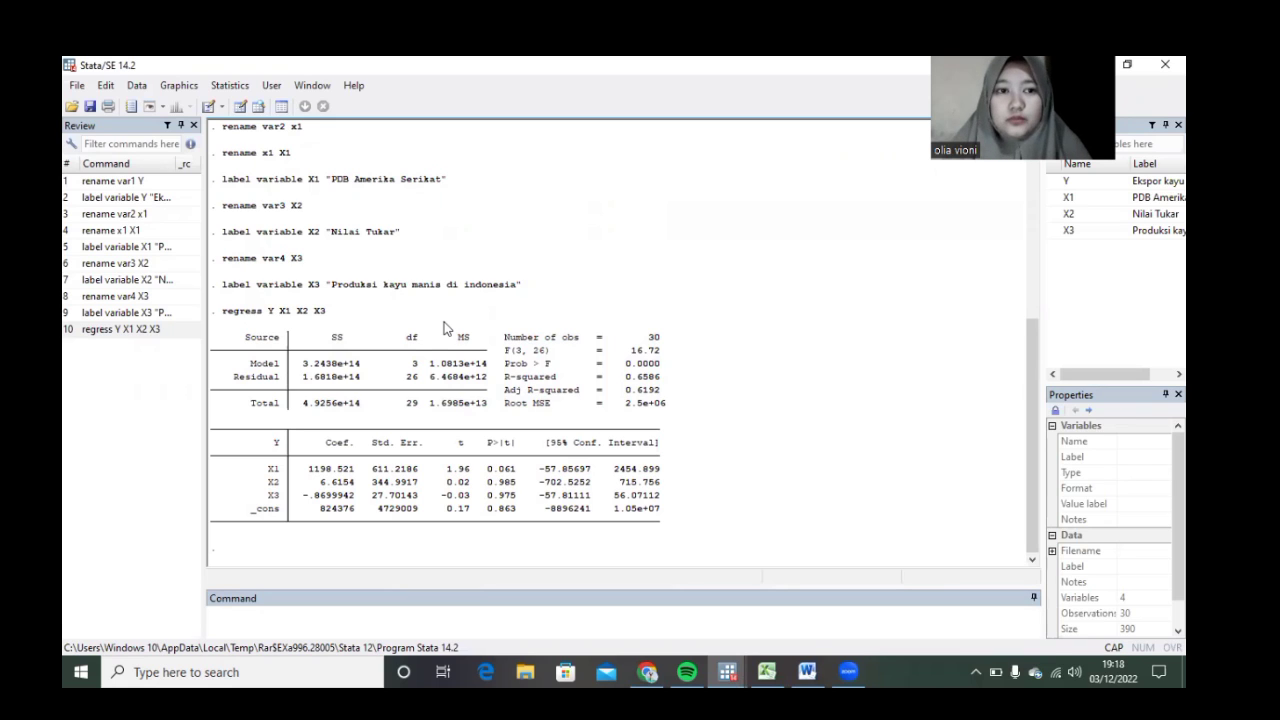
{"action": "left_click", "coordinate": [245, 89]}
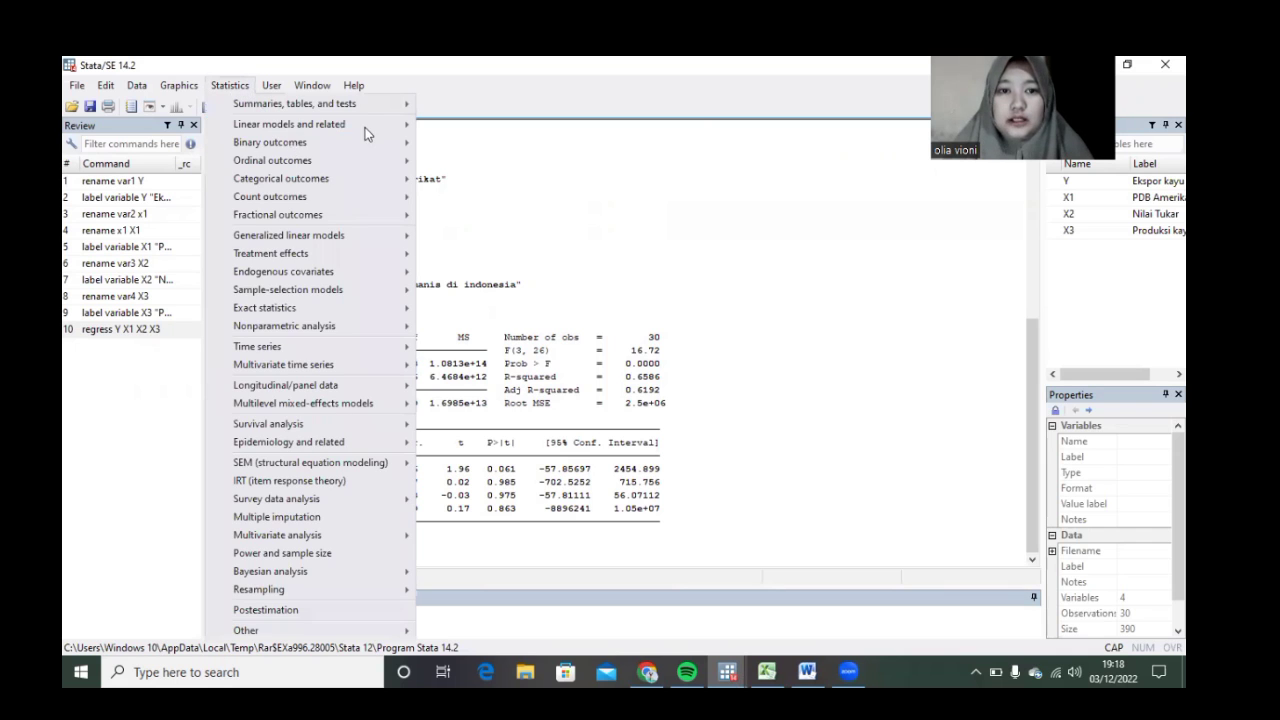
{"action": "mouse_move", "coordinate": [414, 129]}
{"action": "mouse_move", "coordinate": [483, 147]}
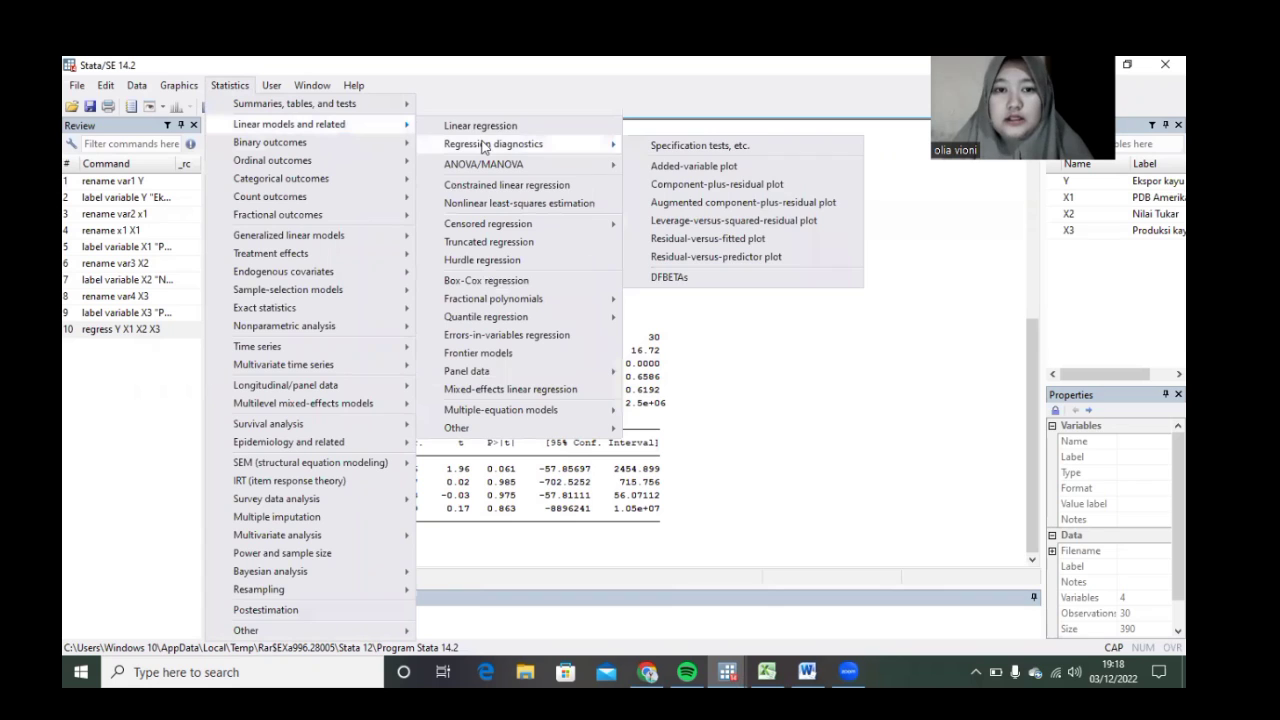
{"action": "left_click", "coordinate": [655, 150]}
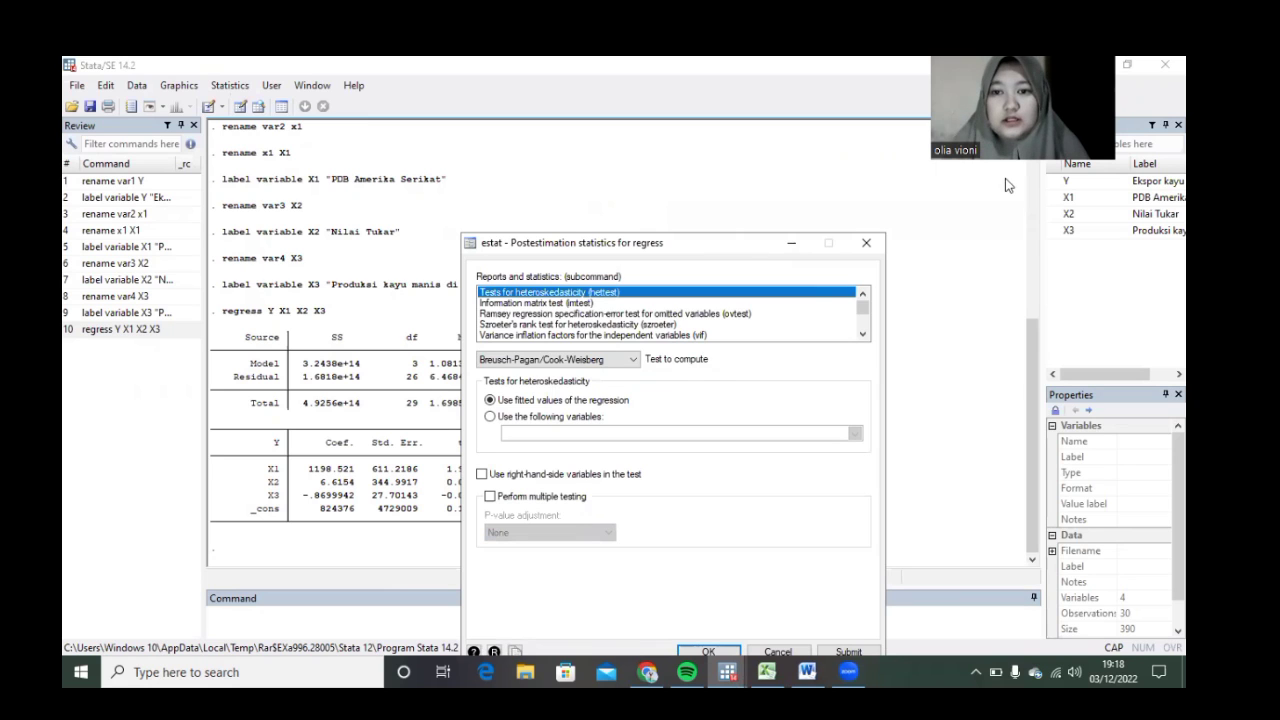
{"action": "left_click_drag", "start_coordinate": [610, 242], "coordinate": [876, 180]}
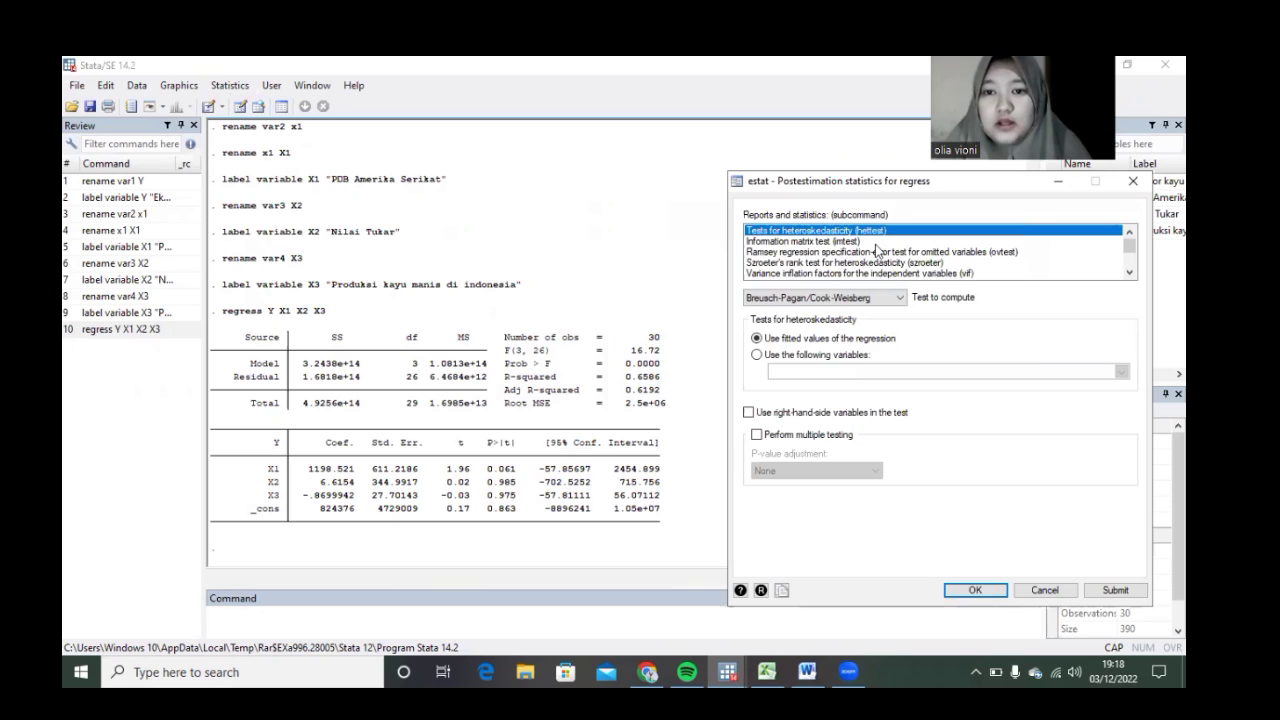
Run the Breusch-Pagan/Cook-Weisberg heteroskedasticity test (hettest) using the fitted values of the regression
{"action": "scroll", "coordinate": [877, 250], "scroll_direction": "down", "scroll_amount": 1}
{"action": "scroll", "coordinate": [877, 250], "scroll_direction": "up", "scroll_amount": 1}
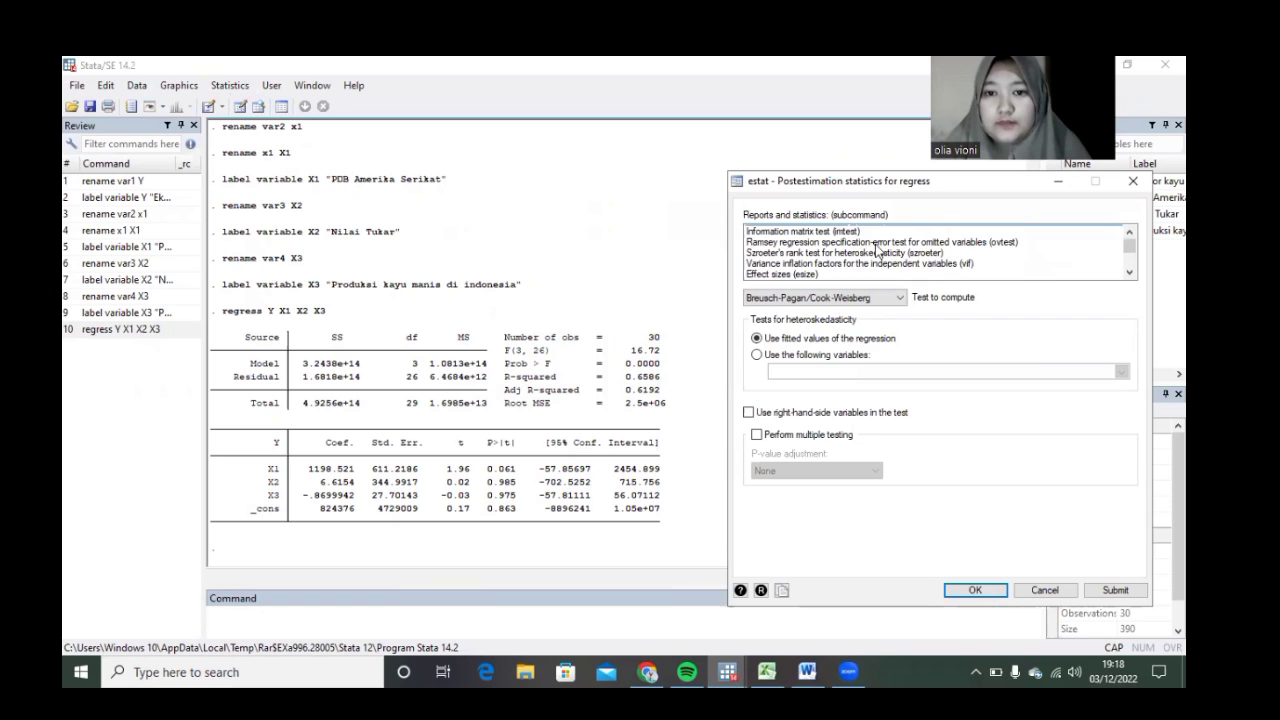
{"action": "scroll", "coordinate": [790, 230], "scroll_direction": "up", "scroll_amount": 1}
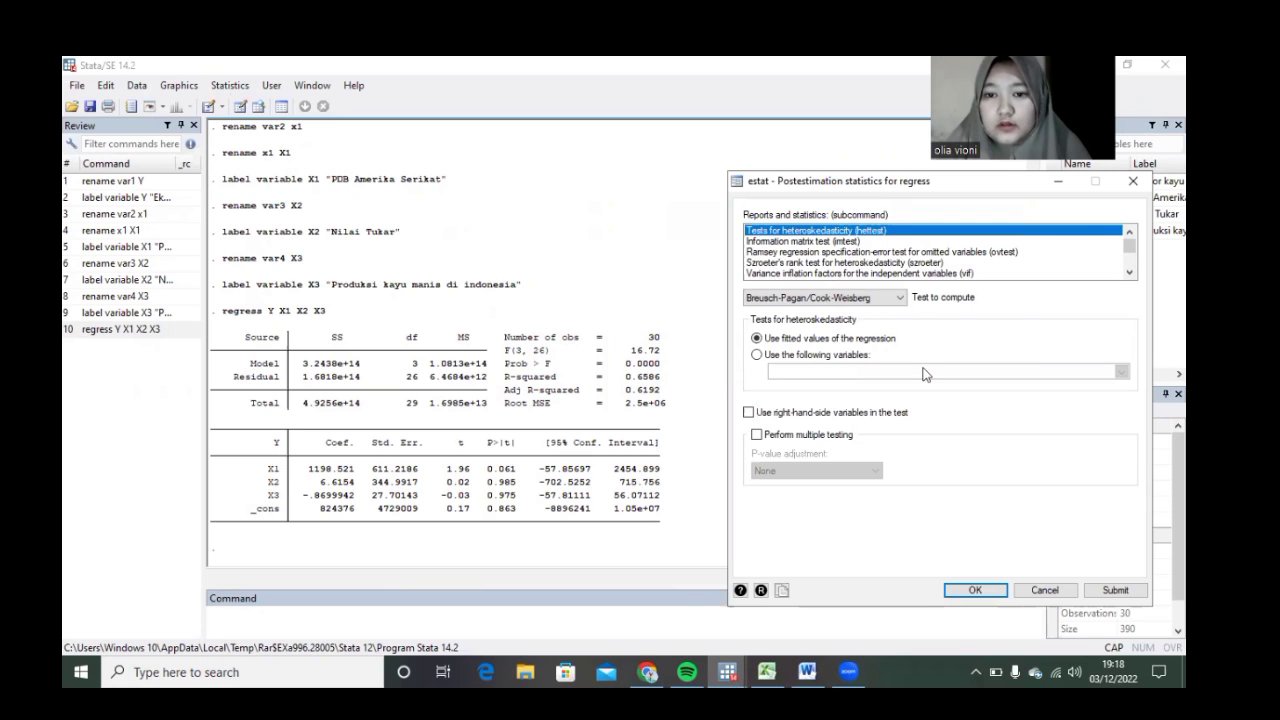
{"action": "left_click", "coordinate": [845, 304]}
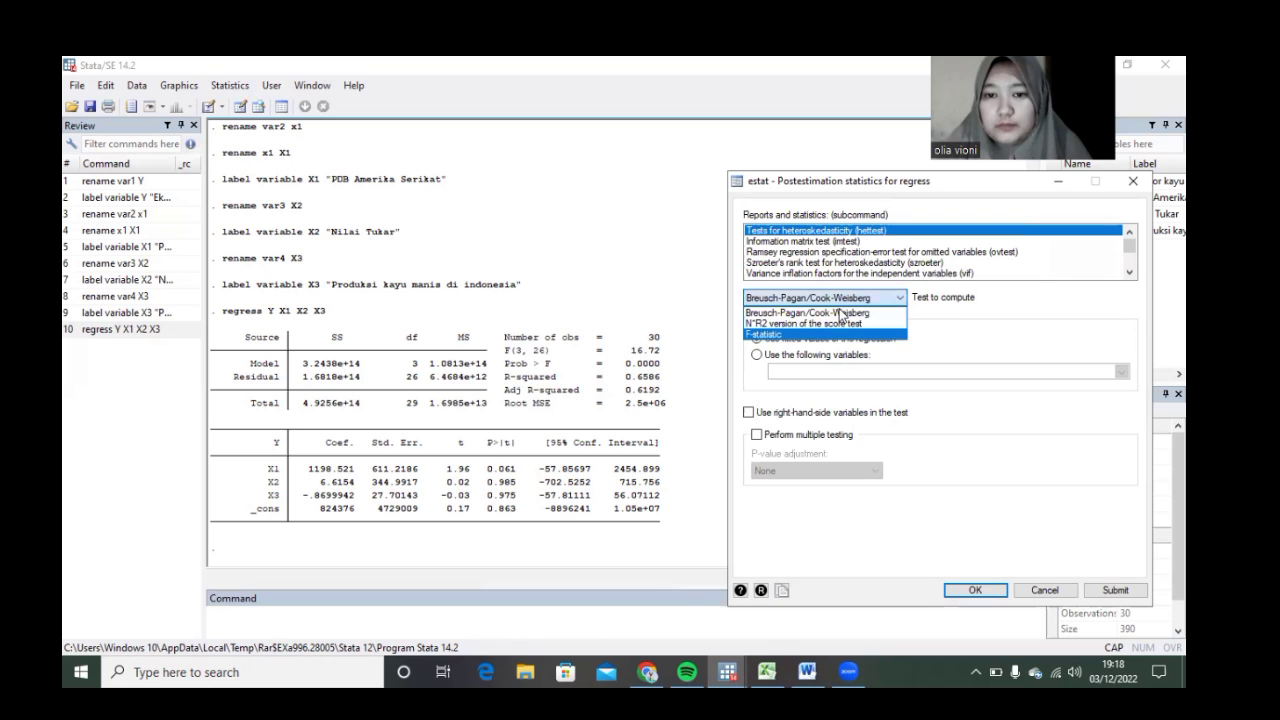
{"action": "left_click", "coordinate": [852, 311]}
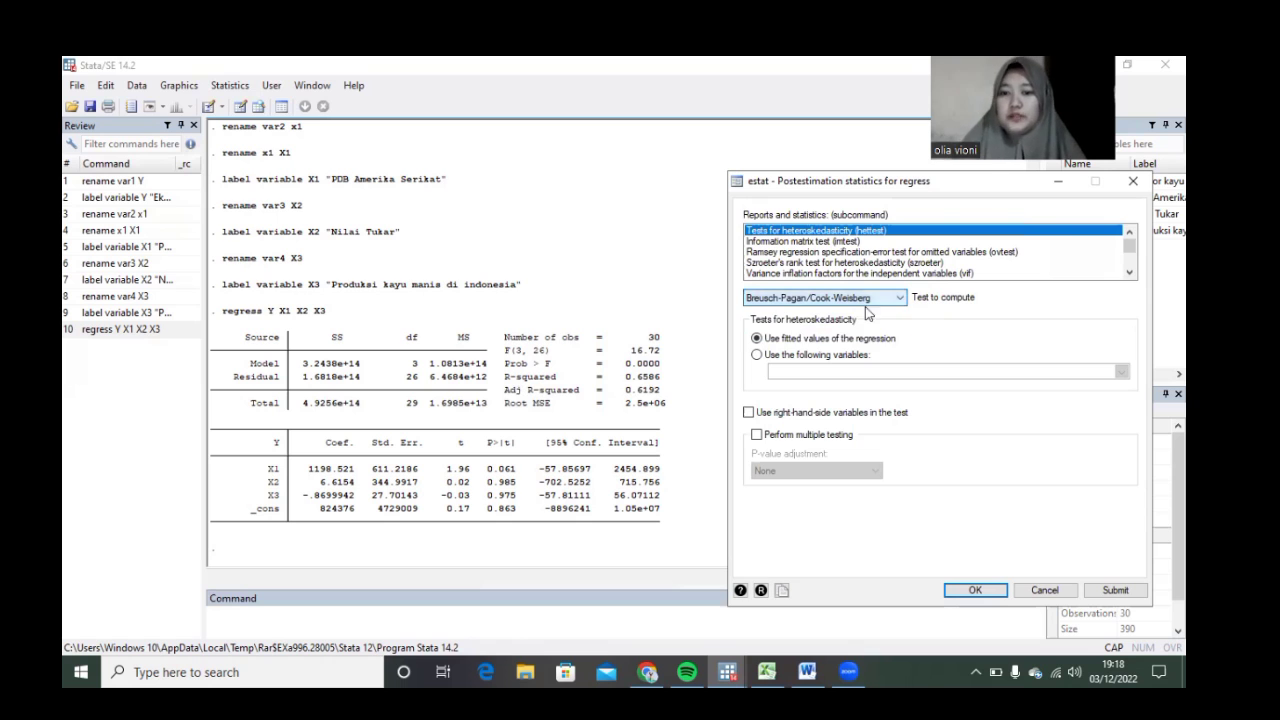
{"action": "left_click", "coordinate": [1121, 592]}
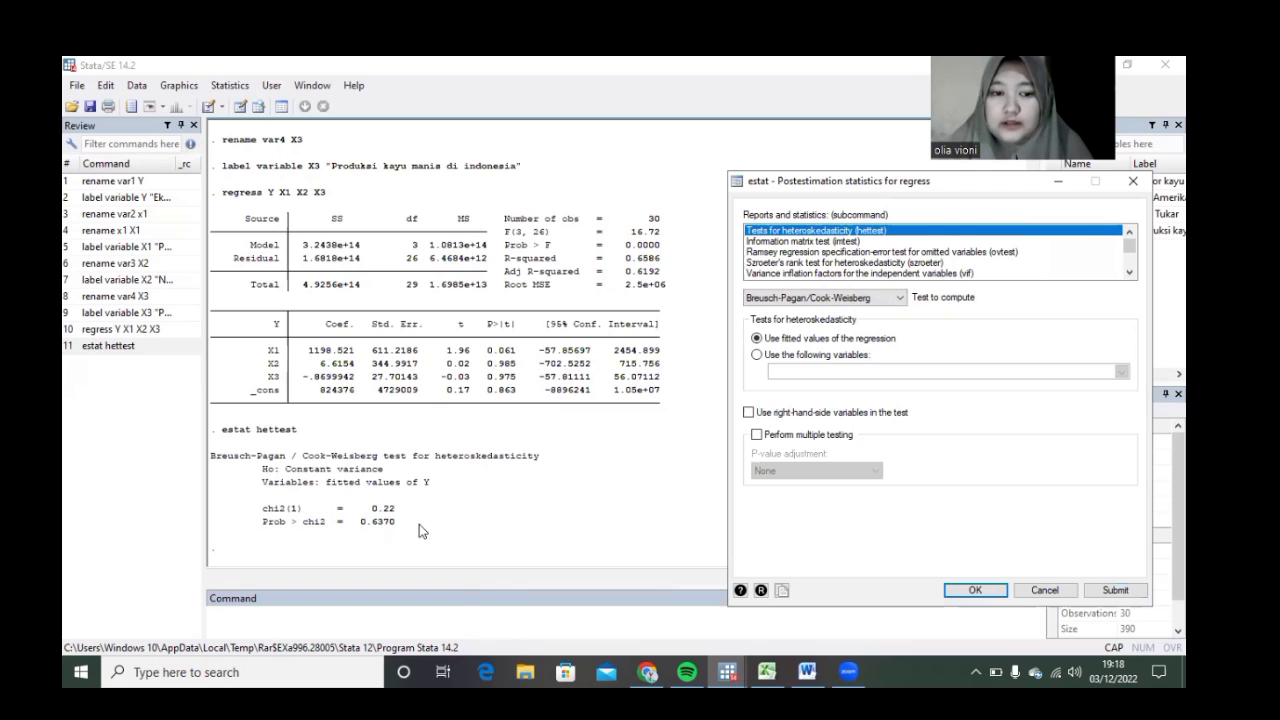
Run the Ramsey specification-error test for omitted variables (ovtest) and the variance inflation factors for the independent variables (vif)
{"action": "left_click", "coordinate": [858, 252]}
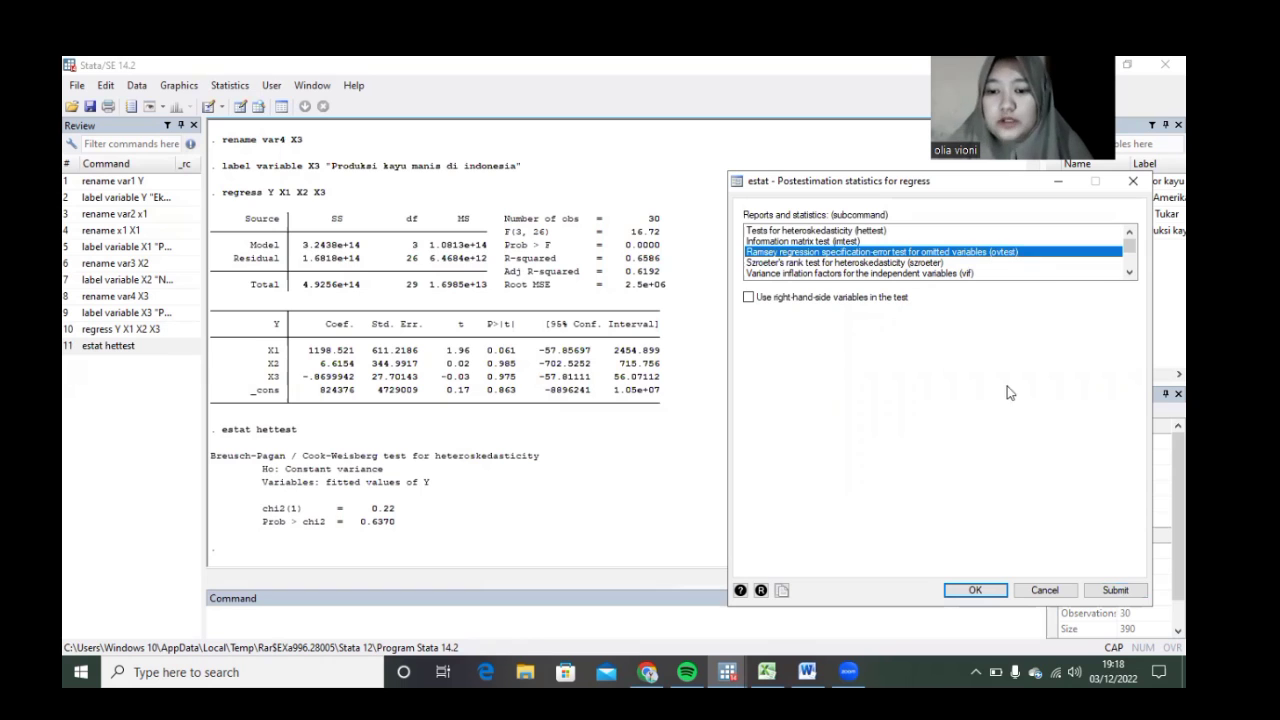
{"action": "left_click", "coordinate": [1108, 592]}
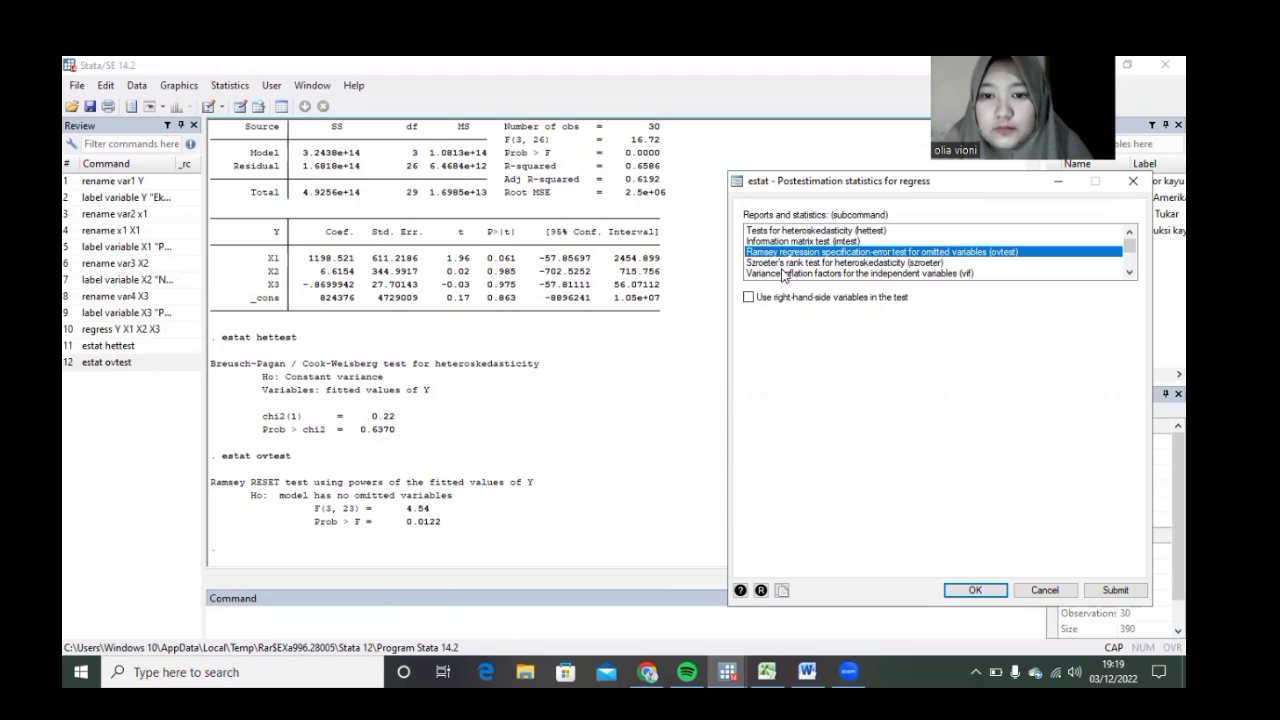
{"action": "scroll", "coordinate": [783, 276], "scroll_direction": "down", "scroll_amount": 1}
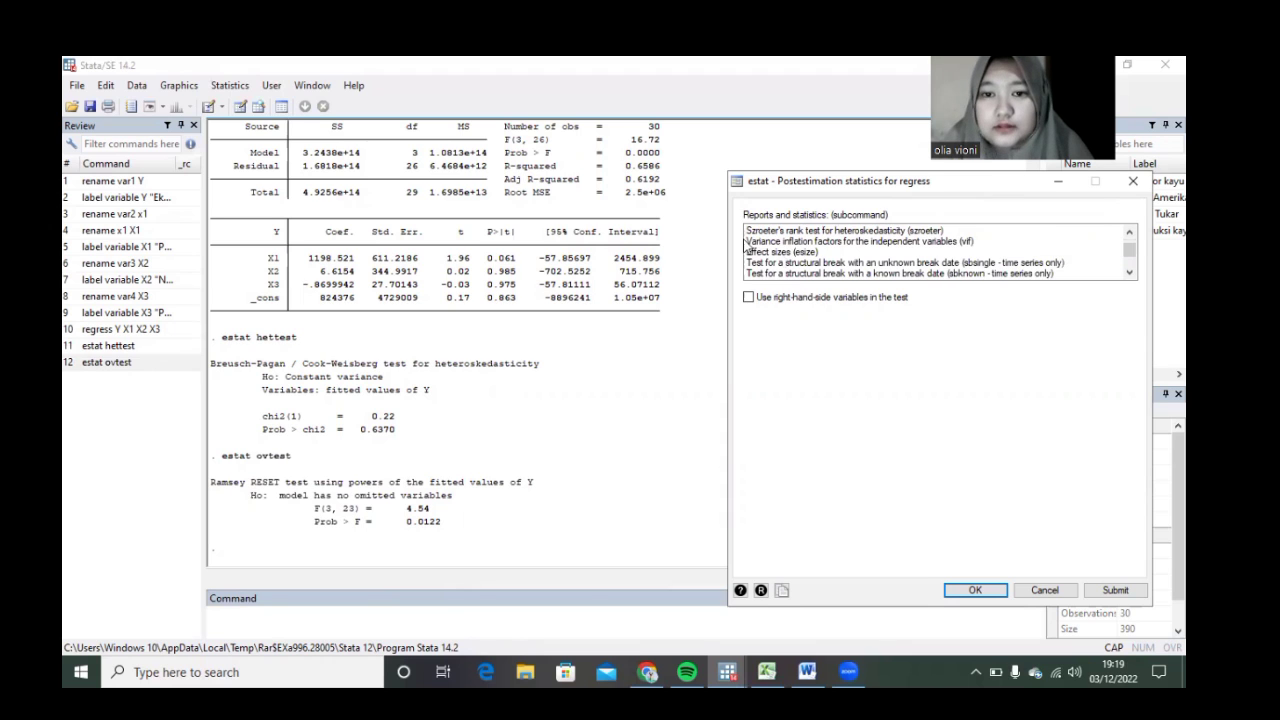
{"action": "left_click", "coordinate": [817, 242]}
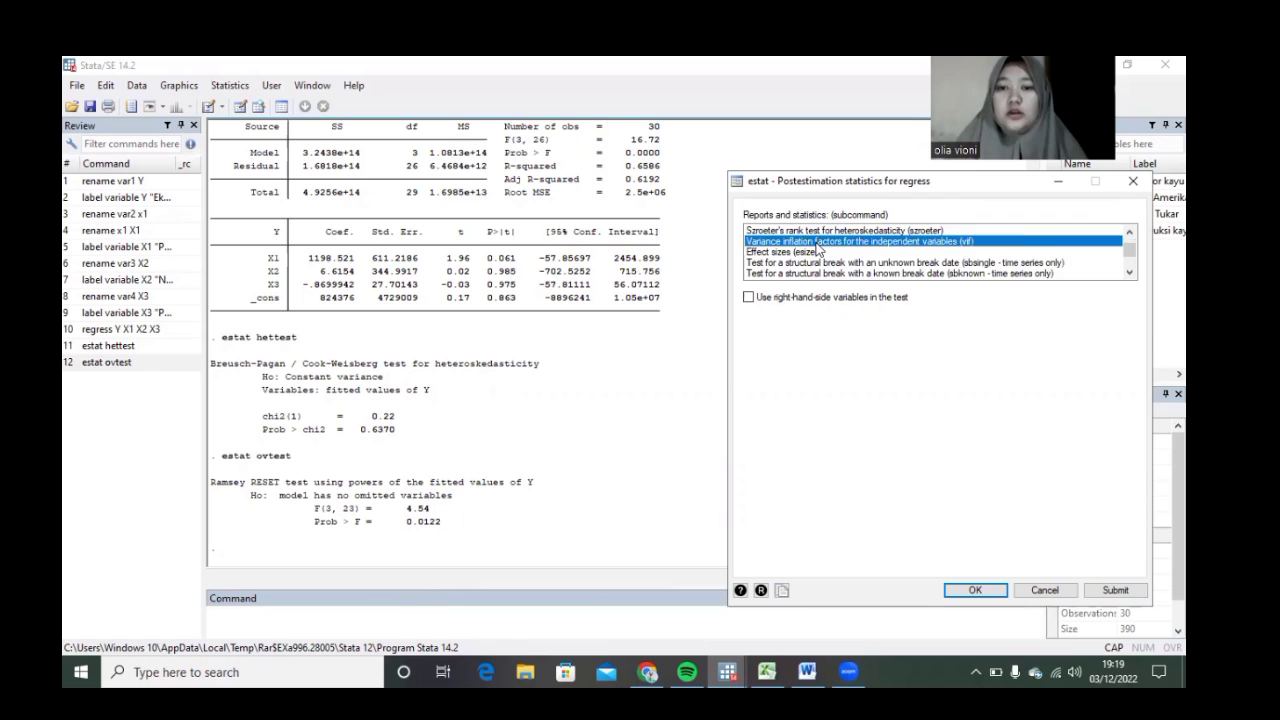
{"action": "left_click", "coordinate": [1110, 591]}
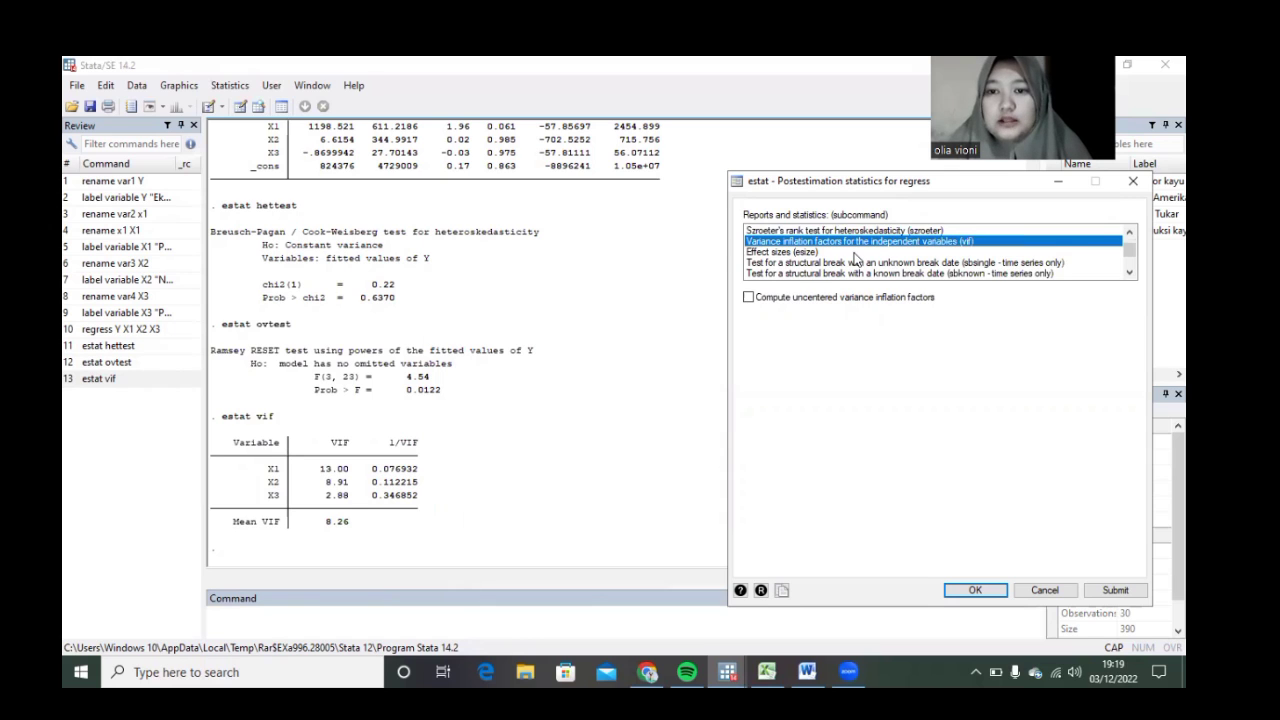
Try to run the Breusch-Godfrey test (bgodfrey) with p-values from the default distribution, and close the postestimation dialog
{"action": "scroll", "coordinate": [855, 259], "scroll_direction": "down", "scroll_amount": 3}
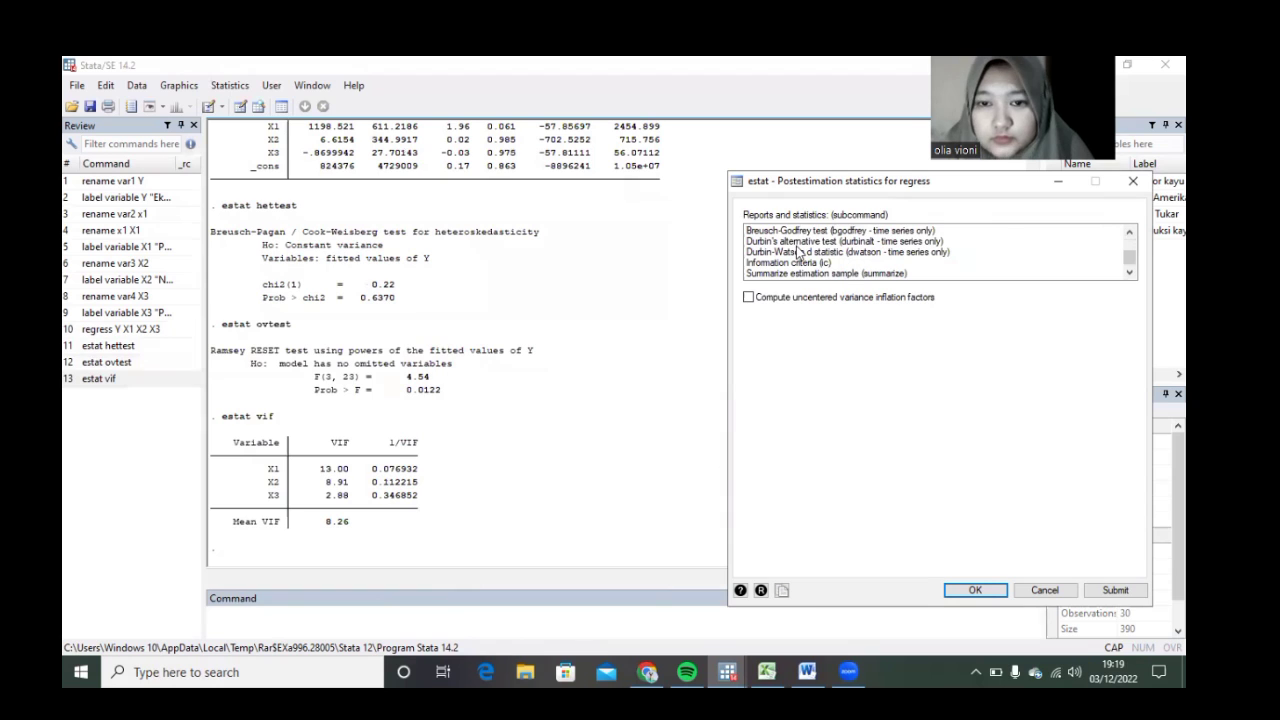
{"action": "scroll", "coordinate": [800, 252], "scroll_direction": "up", "scroll_amount": 1}
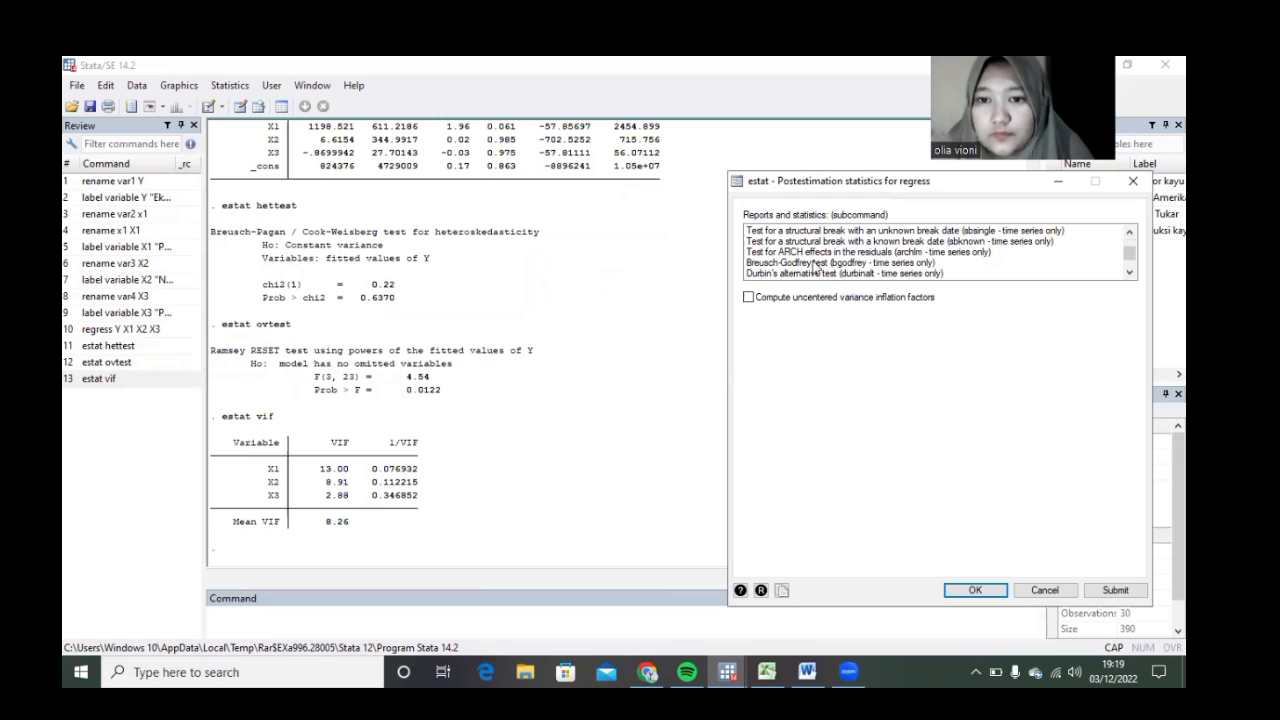
{"action": "left_click", "coordinate": [814, 263]}
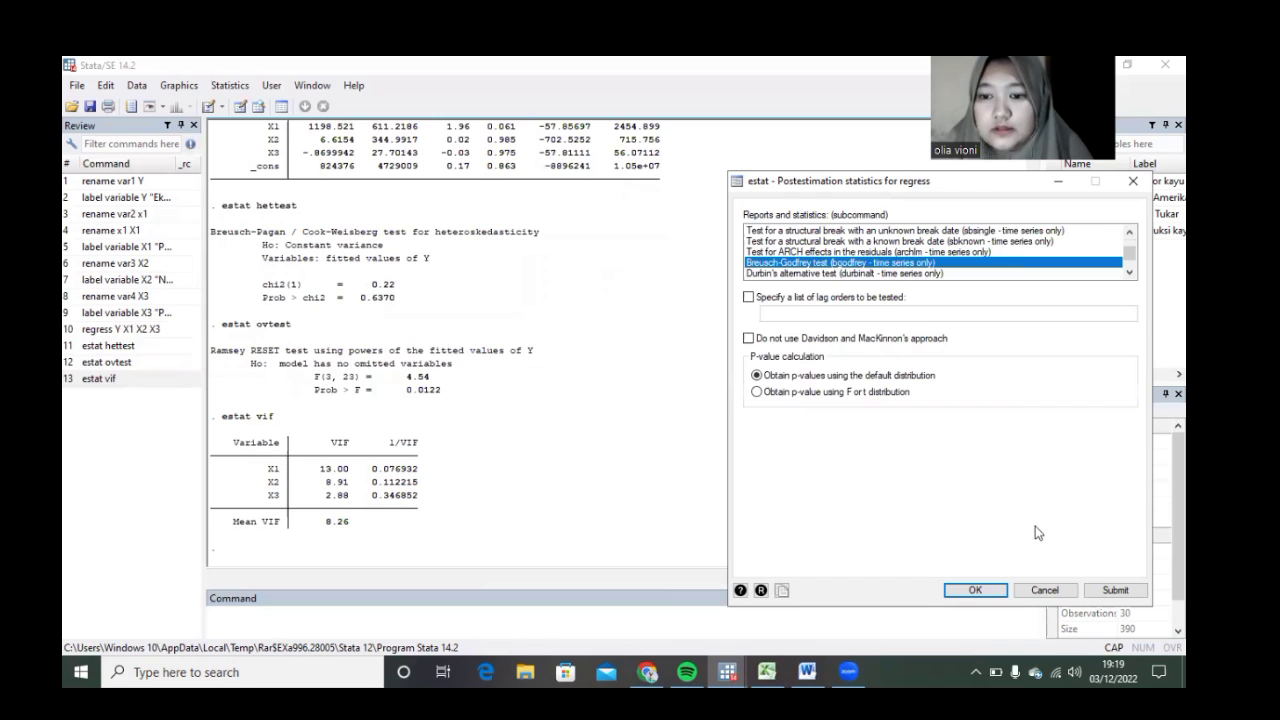
{"action": "left_click", "coordinate": [1098, 592]}
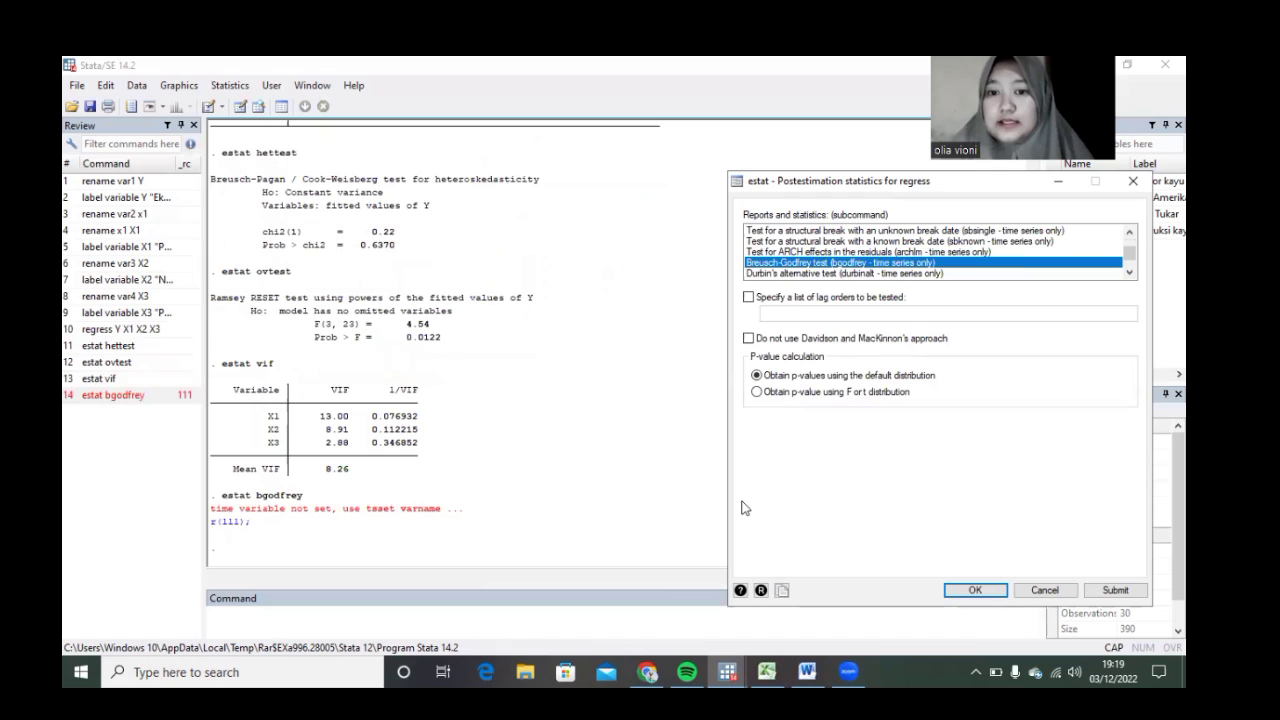
{"action": "left_click", "coordinate": [1133, 182]}
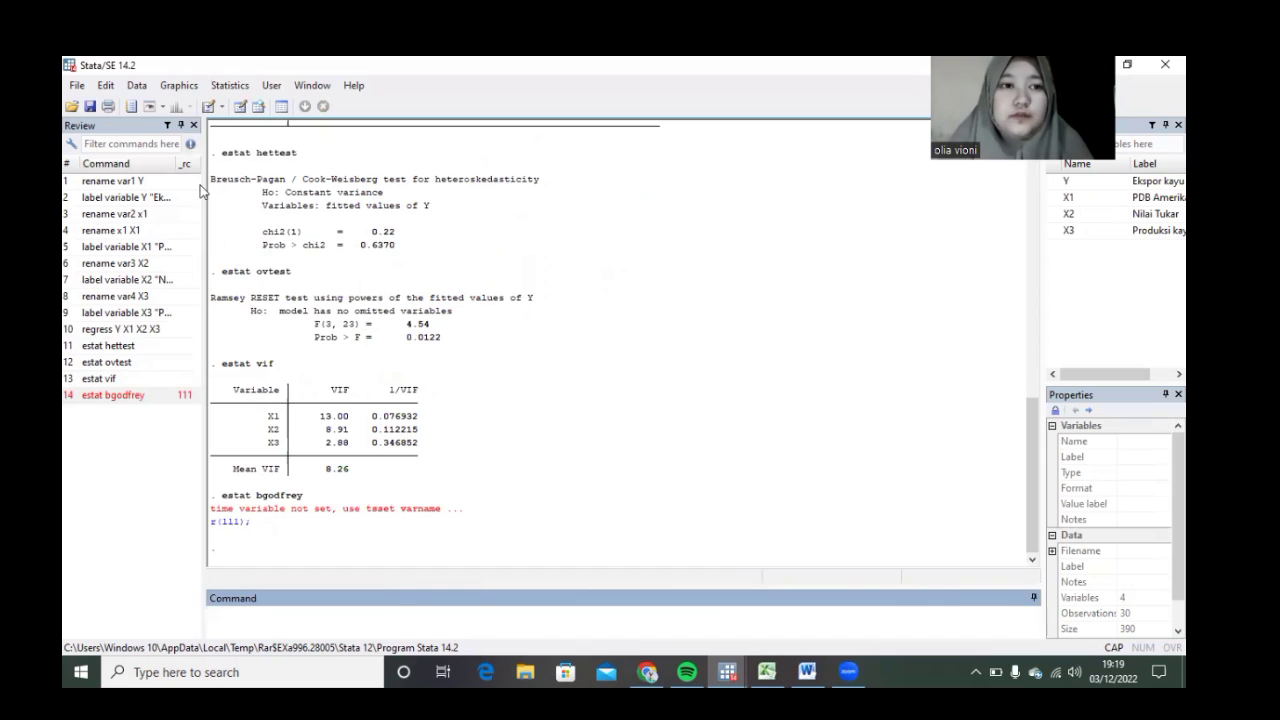
Run the skewness and kurtosis normality test on the variables Y, X1, X3 and X2, and close its dialog
{"action": "left_click", "coordinate": [231, 88]}
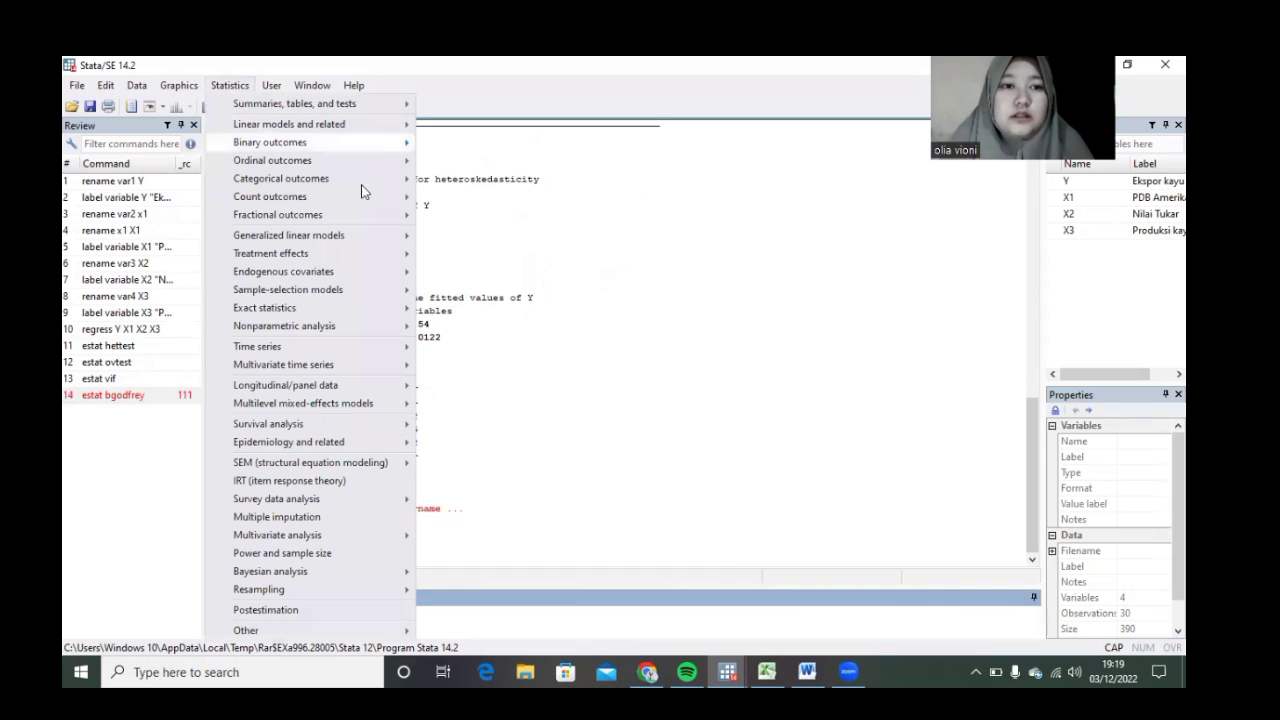
{"action": "mouse_move", "coordinate": [269, 142]}
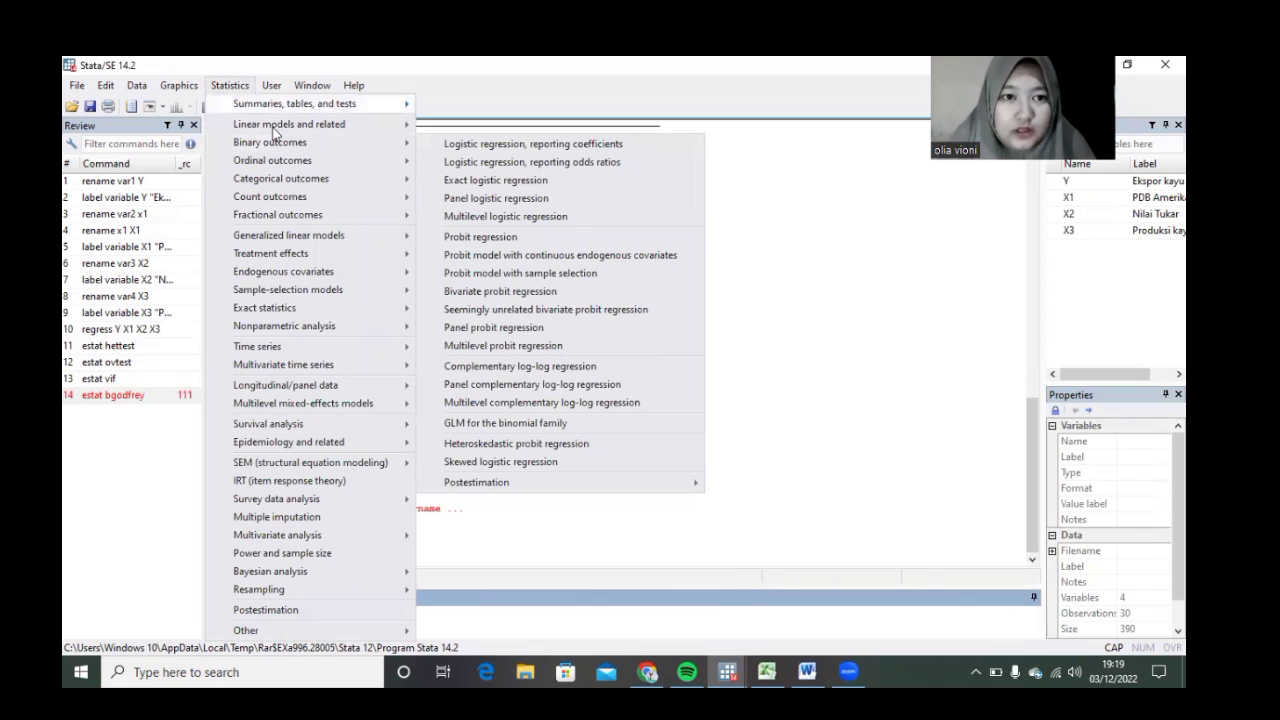
{"action": "mouse_move", "coordinate": [282, 110]}
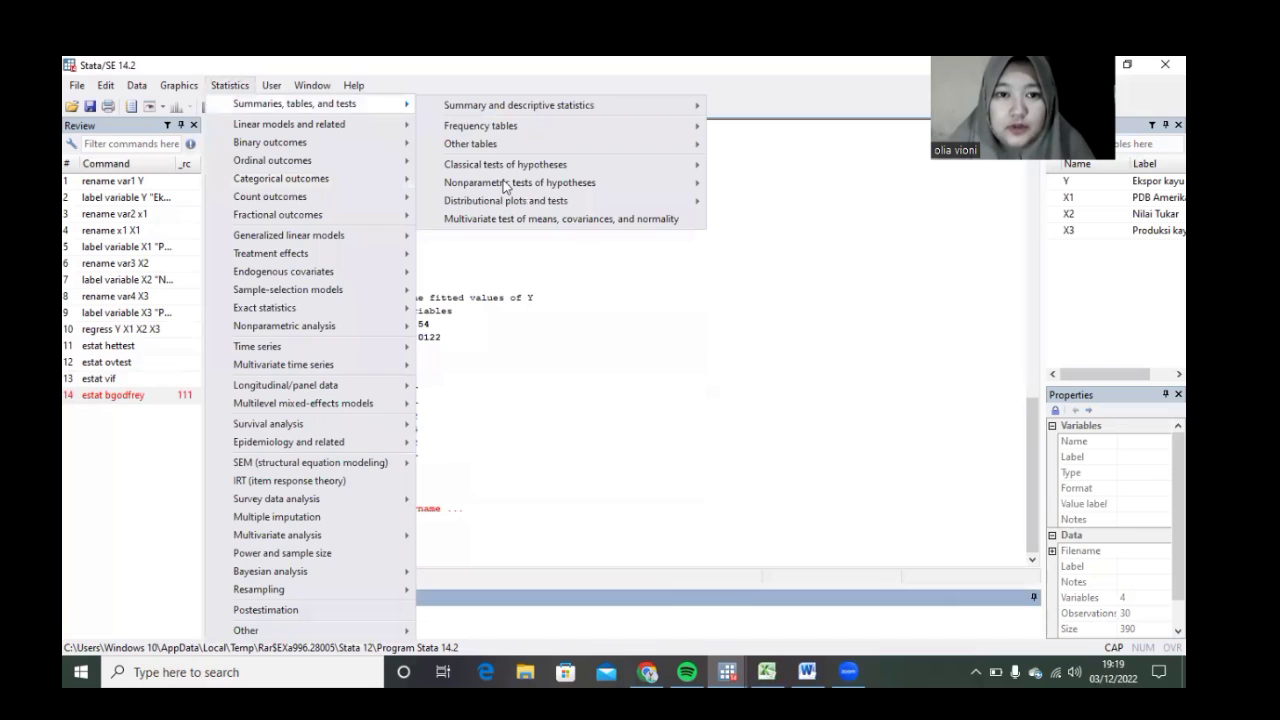
{"action": "mouse_move", "coordinate": [618, 201]}
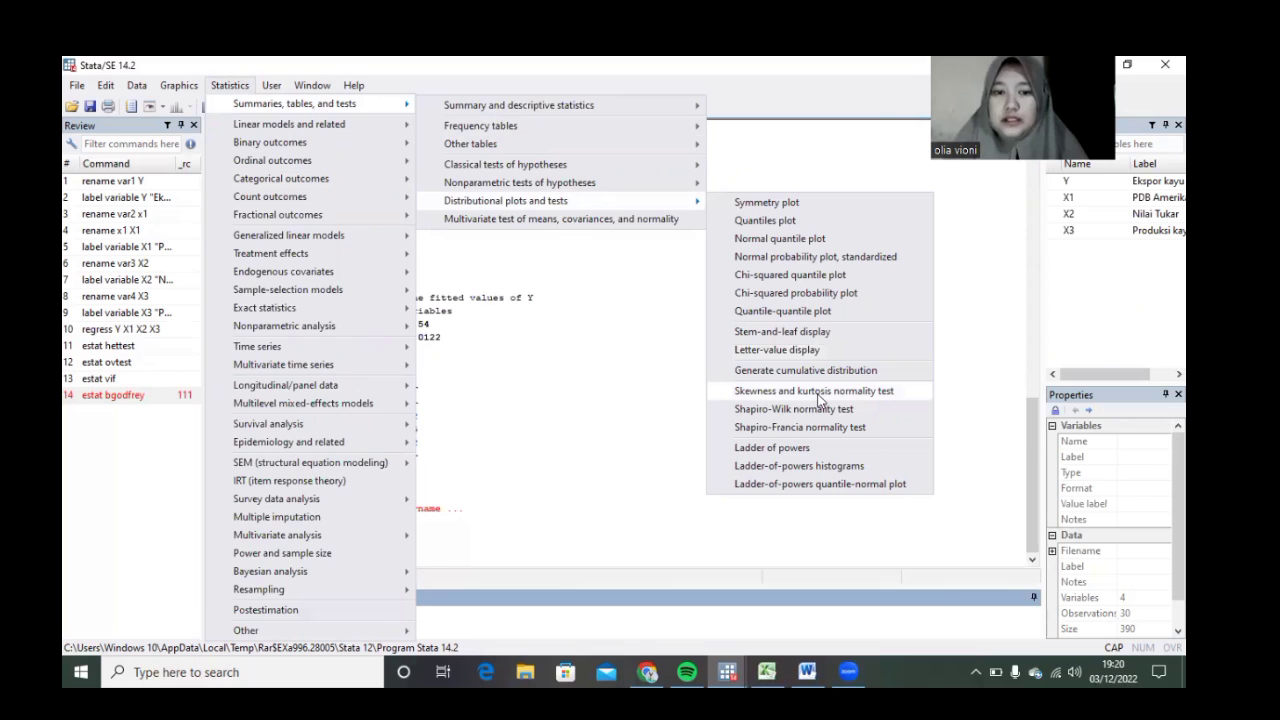
{"action": "left_click", "coordinate": [818, 391]}
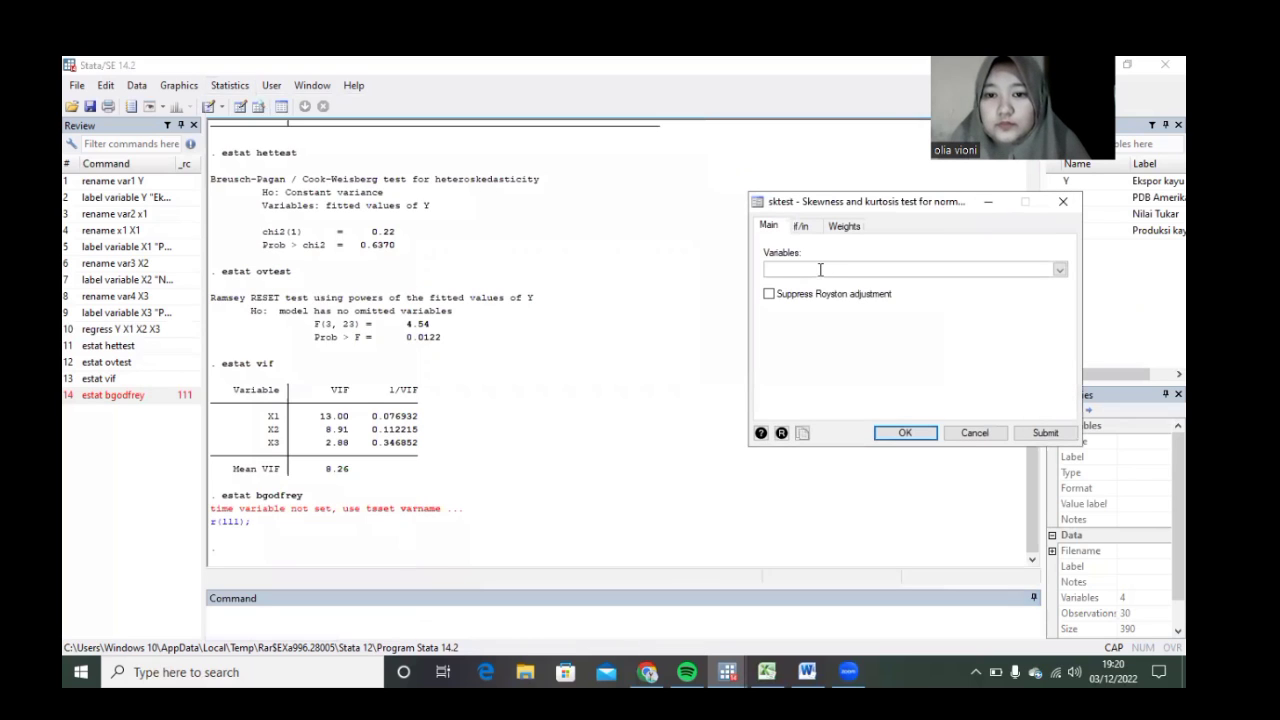
{"action": "left_click", "coordinate": [1059, 269]}
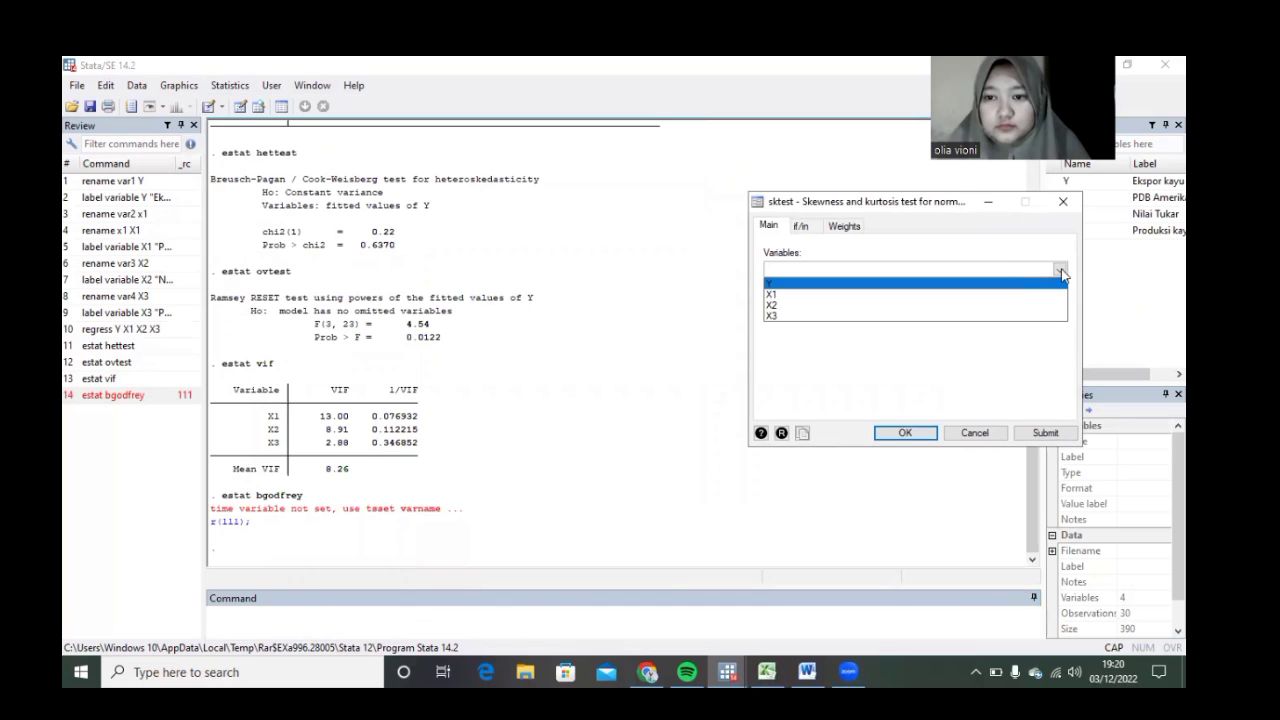
{"action": "left_click", "coordinate": [1058, 270]}
{"action": "left_click", "coordinate": [1059, 269]}
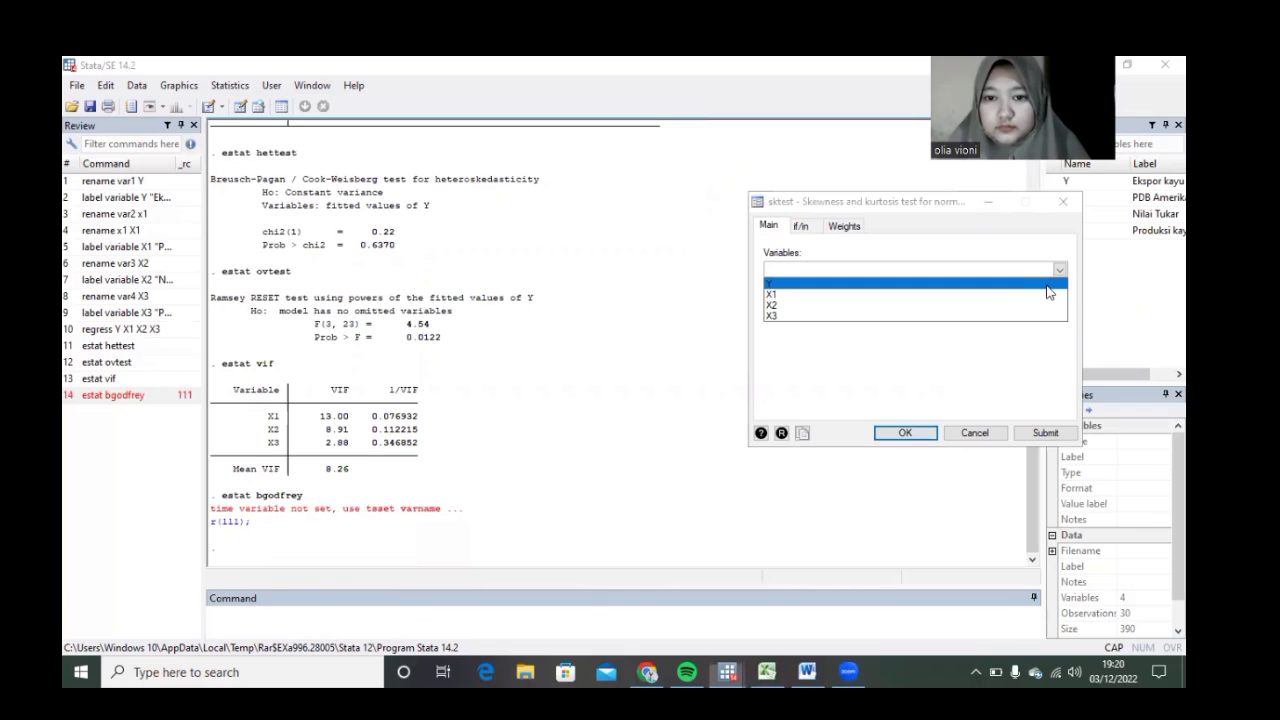
{"action": "left_click", "coordinate": [1043, 296]}
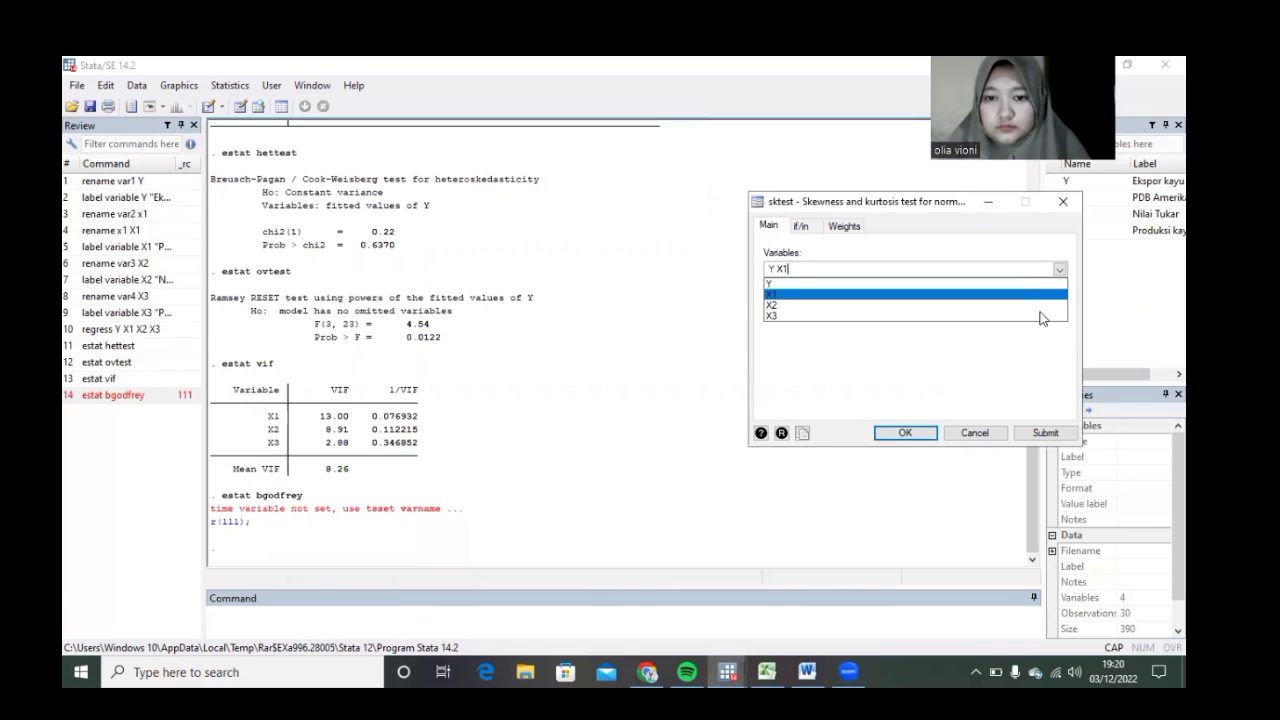
{"action": "left_click", "coordinate": [1040, 316]}
{"action": "left_click", "coordinate": [1036, 304]}
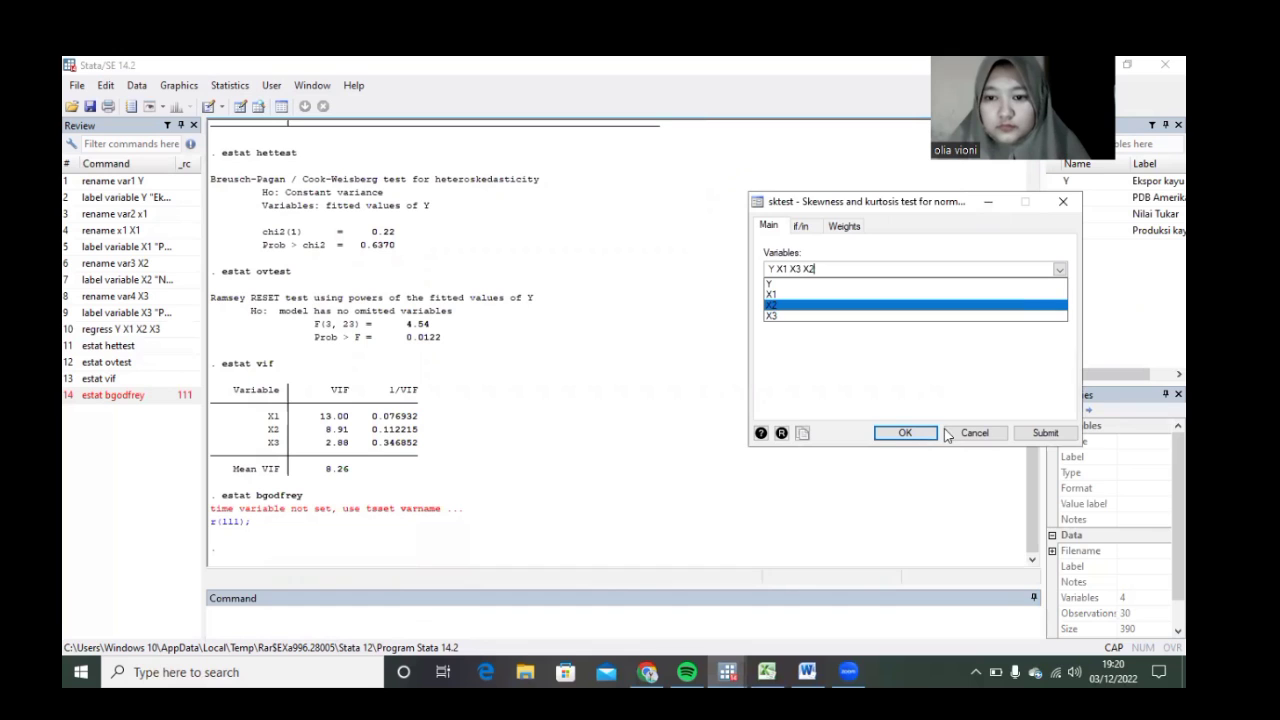
{"action": "left_click", "coordinate": [1025, 437]}
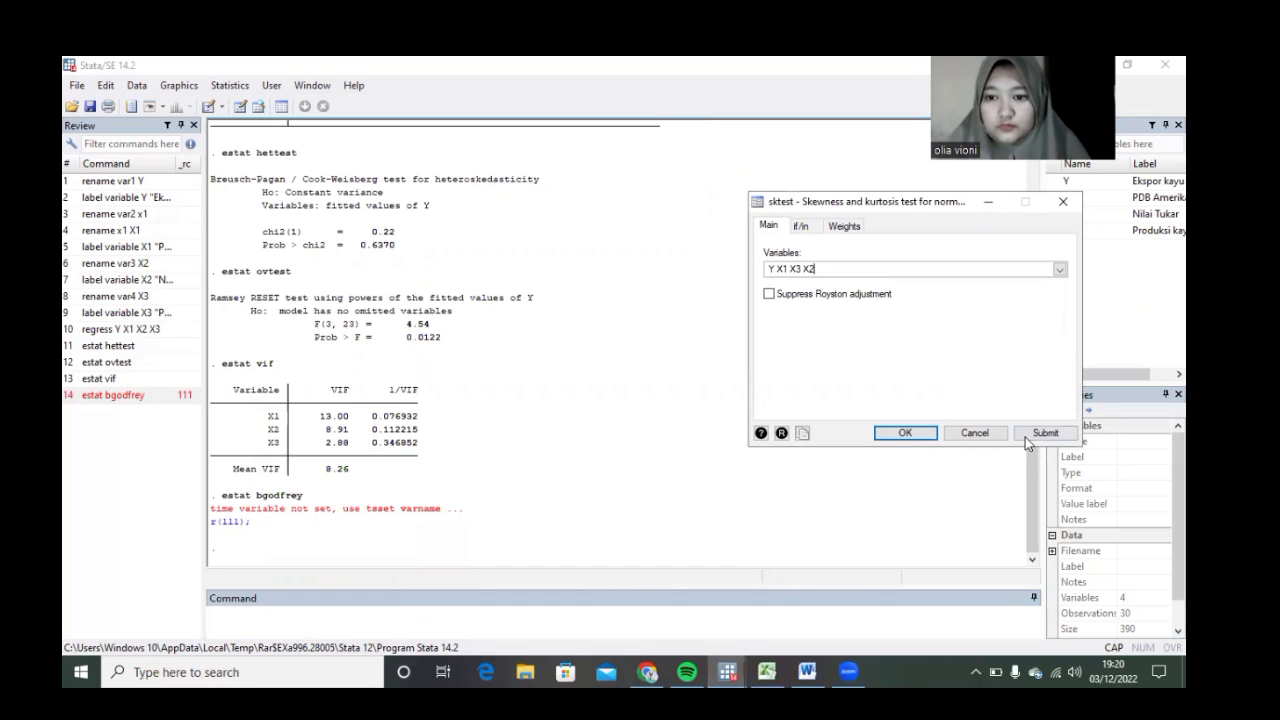
{"action": "left_click", "coordinate": [1025, 437]}
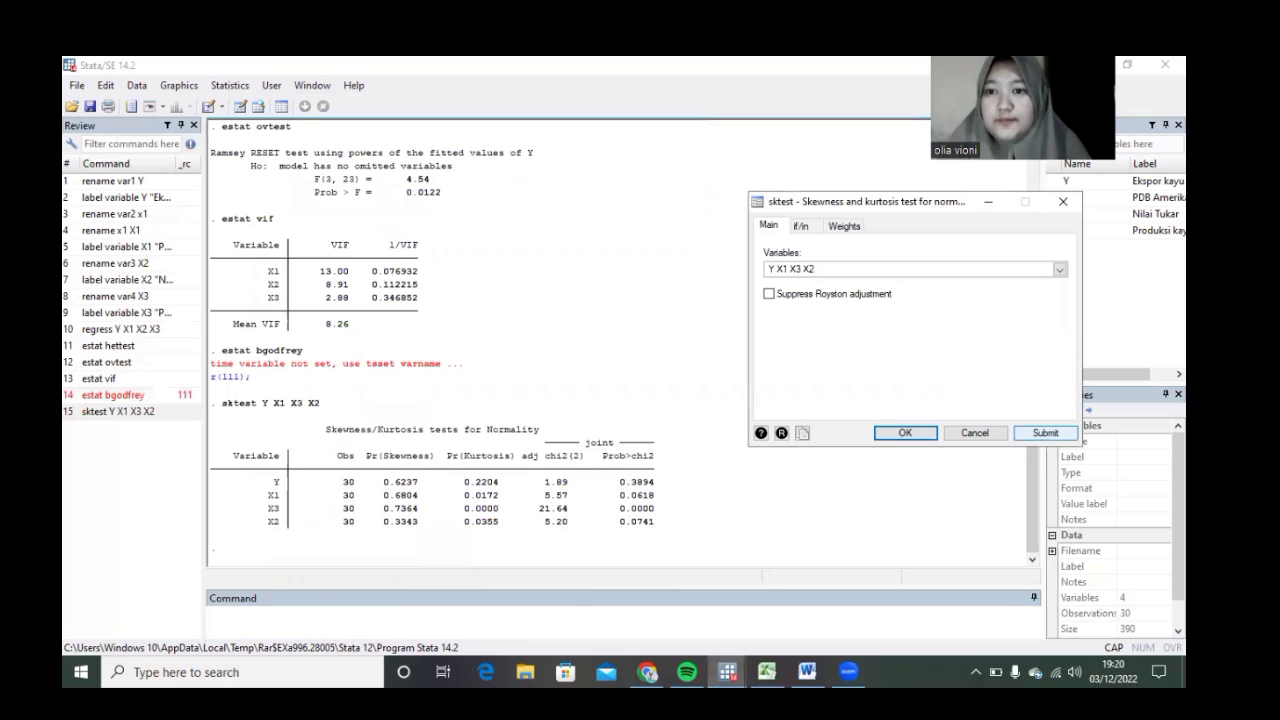
{"action": "left_click", "coordinate": [1061, 203]}
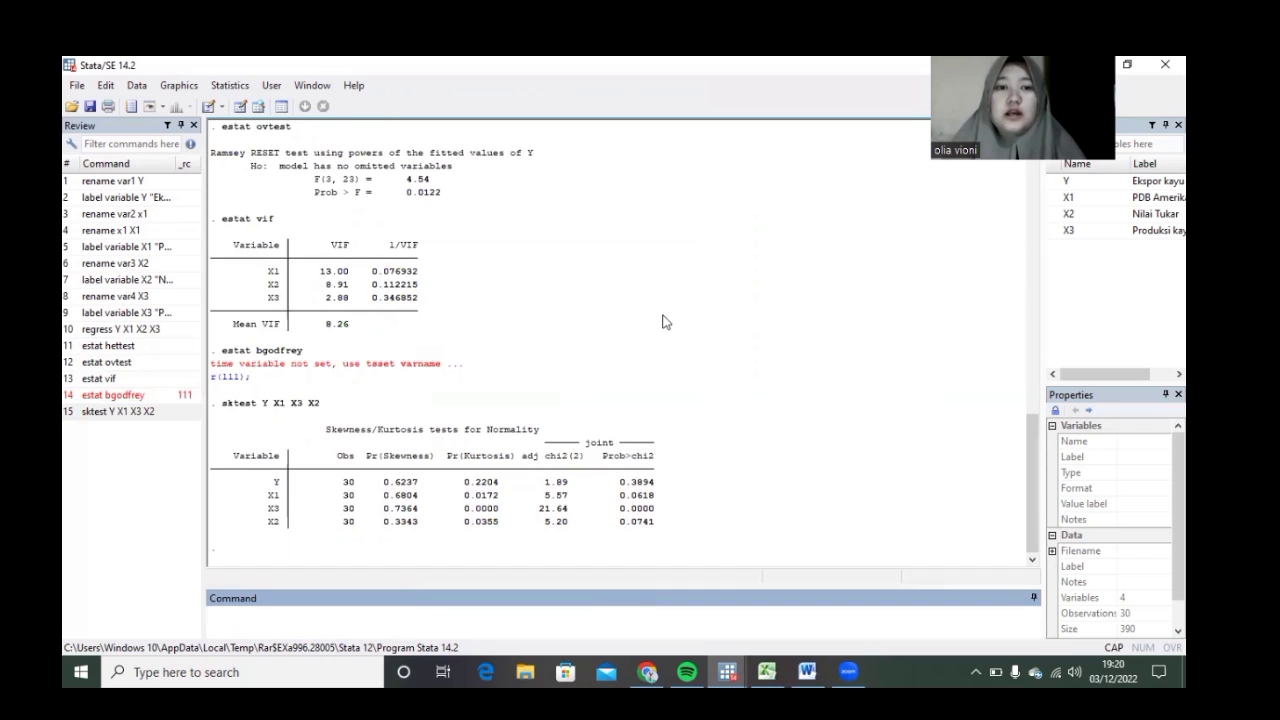
Go back through the test results to the regression table of Y on X1, X2 and X3 to review it
{"action": "scroll", "coordinate": [665, 321], "scroll_direction": "up", "scroll_amount": 1}
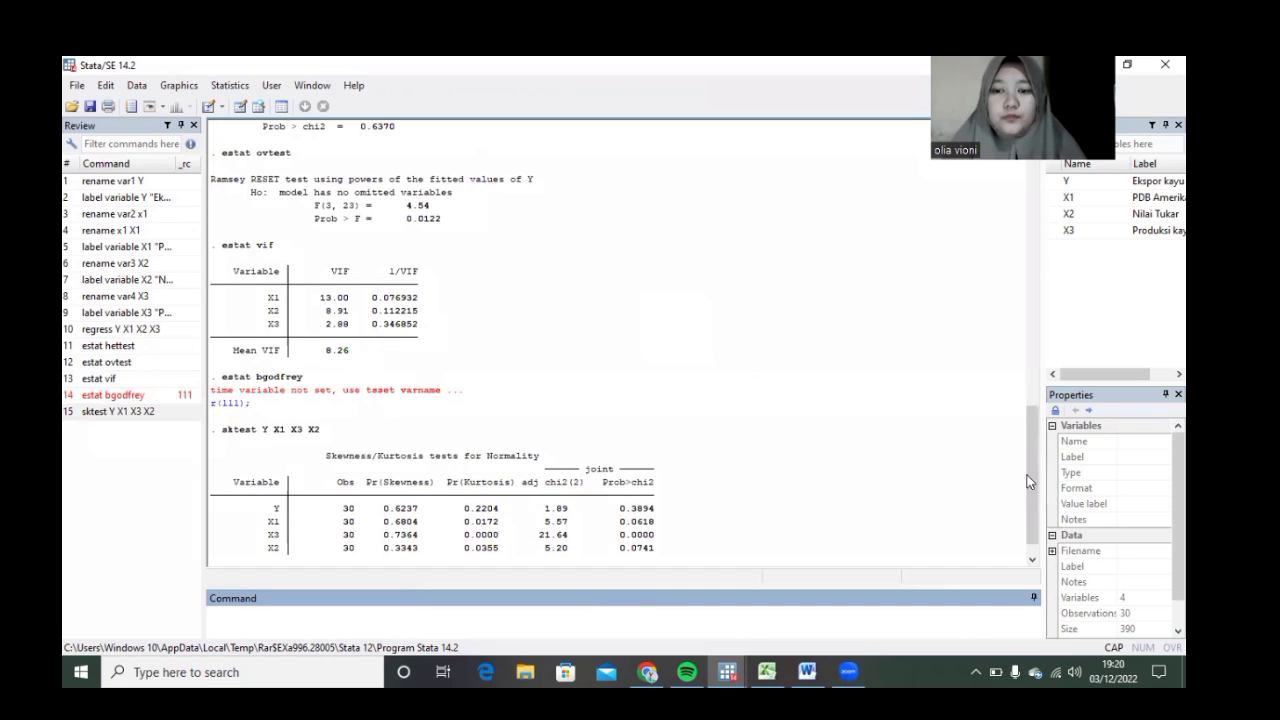
{"action": "left_click", "coordinate": [1035, 335]}
{"action": "scroll", "coordinate": [1033, 320], "scroll_direction": "up", "scroll_amount": 1}
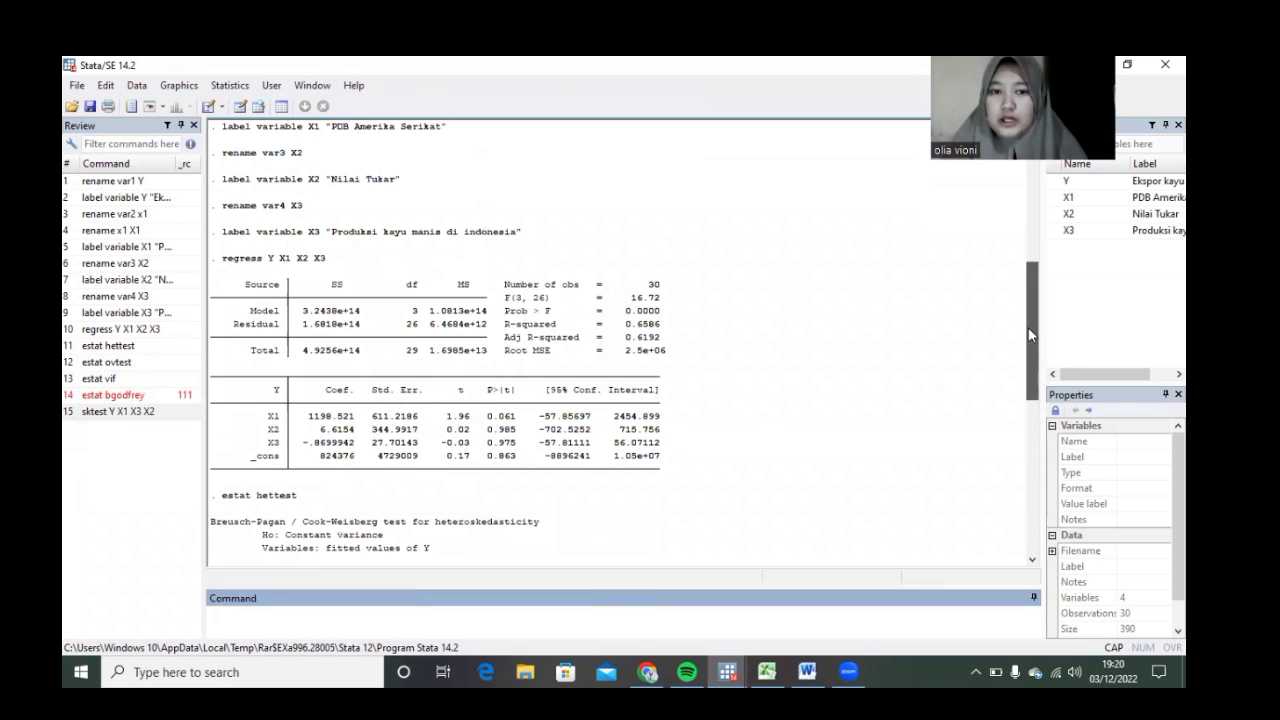
{"action": "scroll", "coordinate": [1030, 335], "scroll_direction": "up", "scroll_amount": 1}
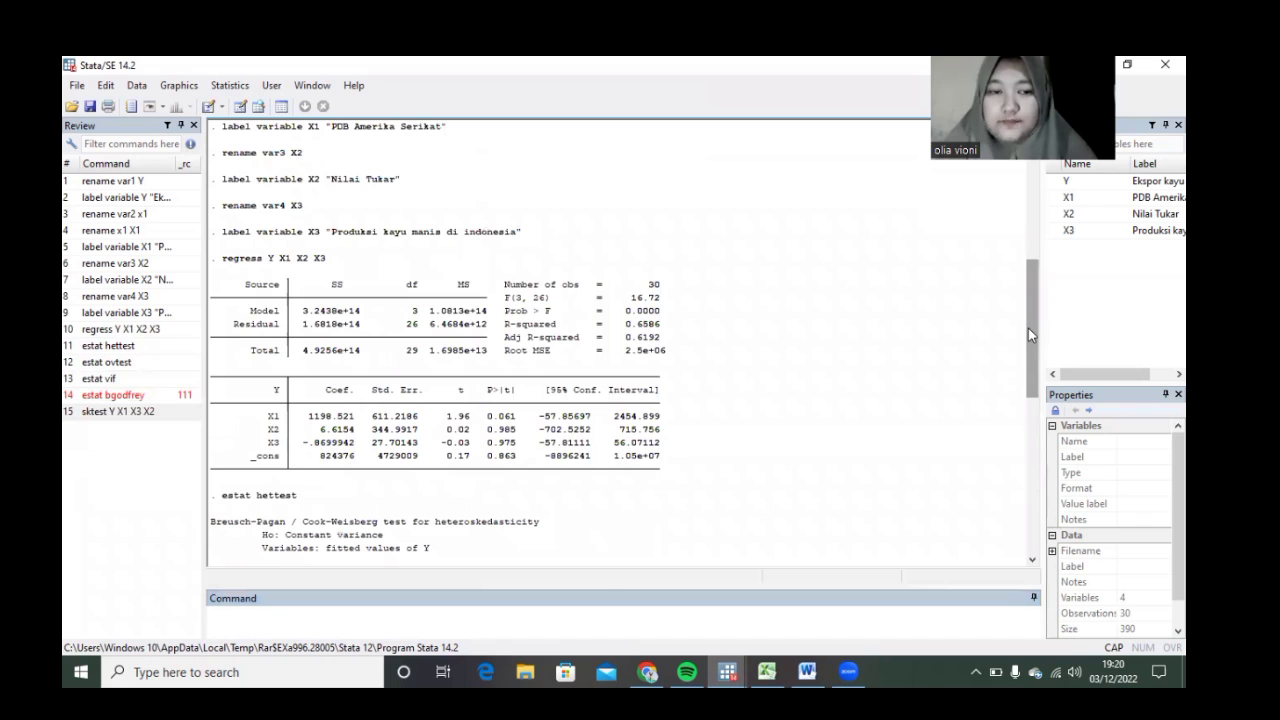